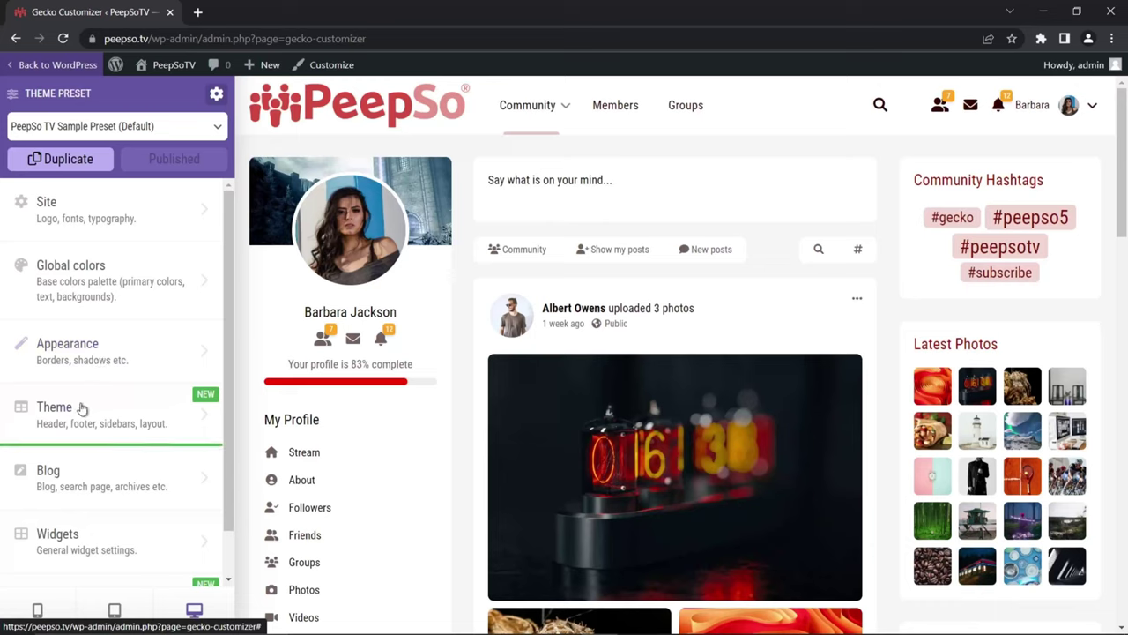
In the Theme settings, enable Allow zoom on Mobile and Limit access to Gecko Page options, and publish the preset
click(37, 407)
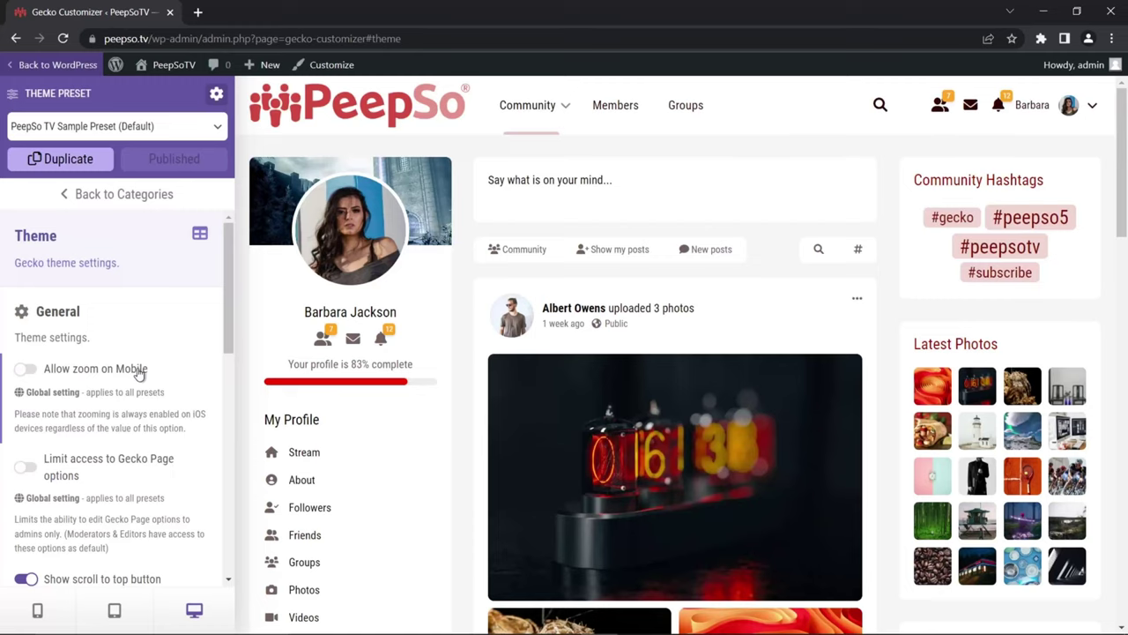
click(17, 376)
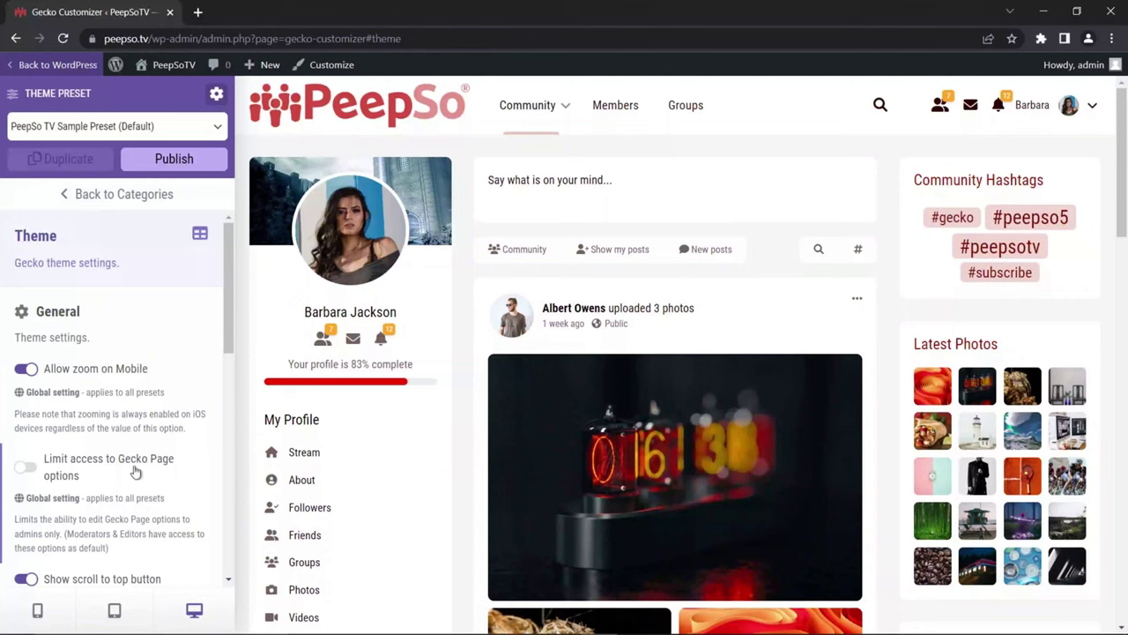
scroll(129, 467, down, 1)
click(26, 394)
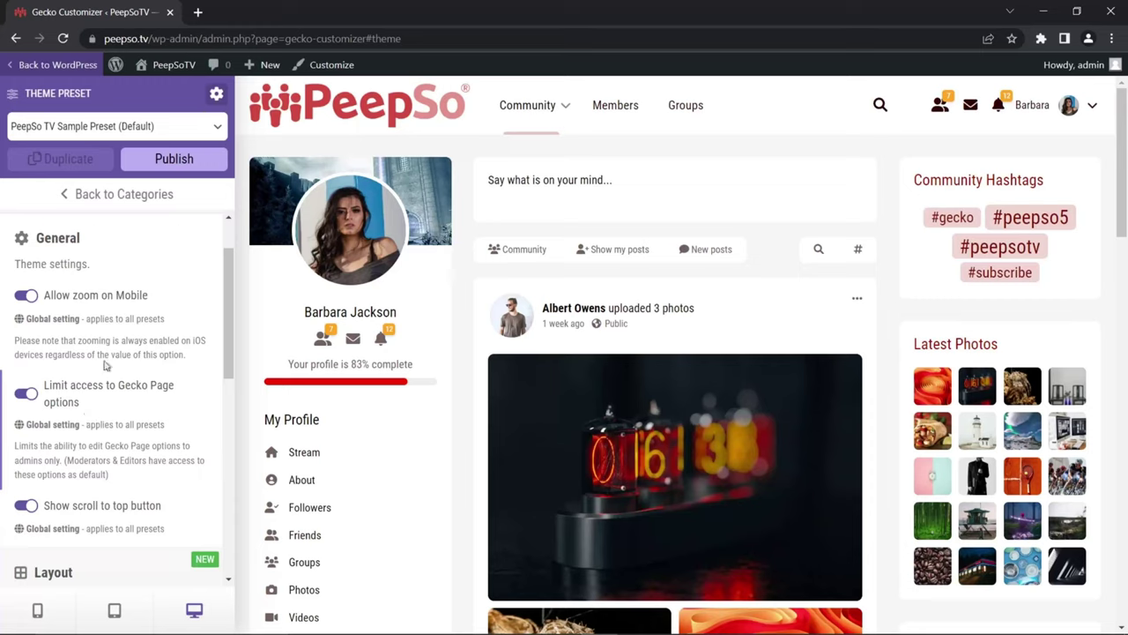
click(169, 159)
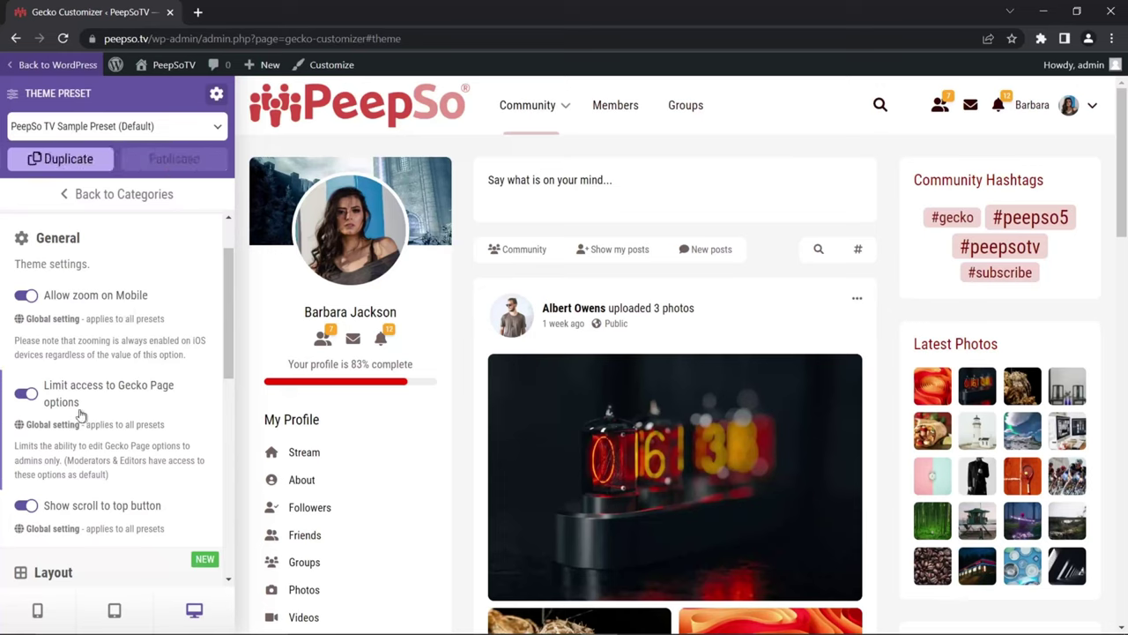
Return to WordPress, start a new page as admin, dismiss the welcome guide and examine the Gecko Page Options
click(26, 67)
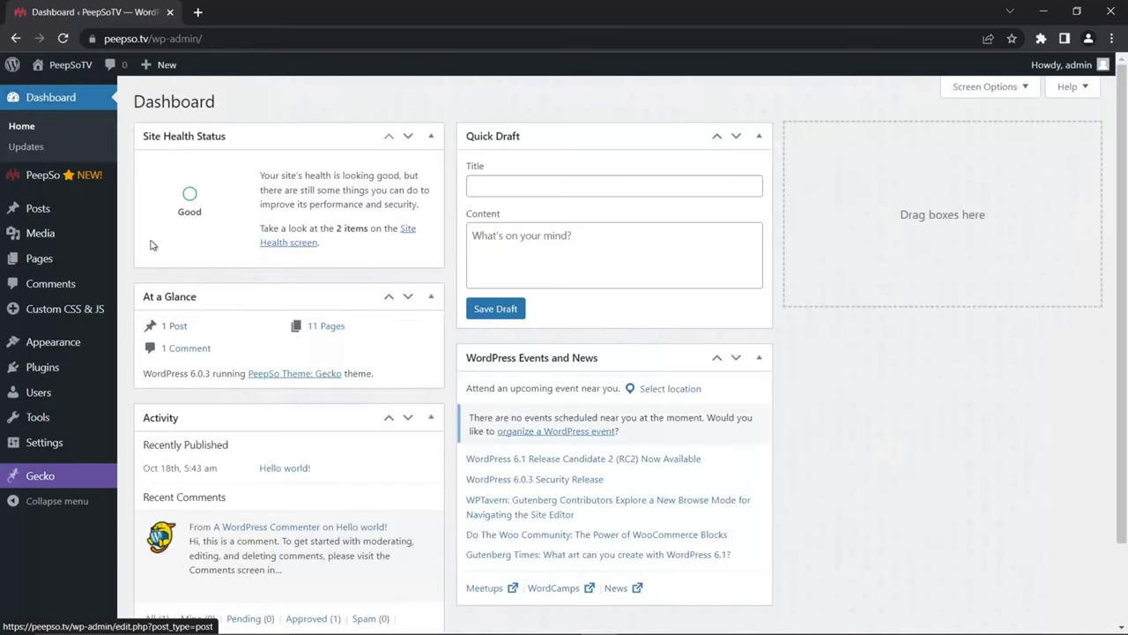
mouse_move(82, 267)
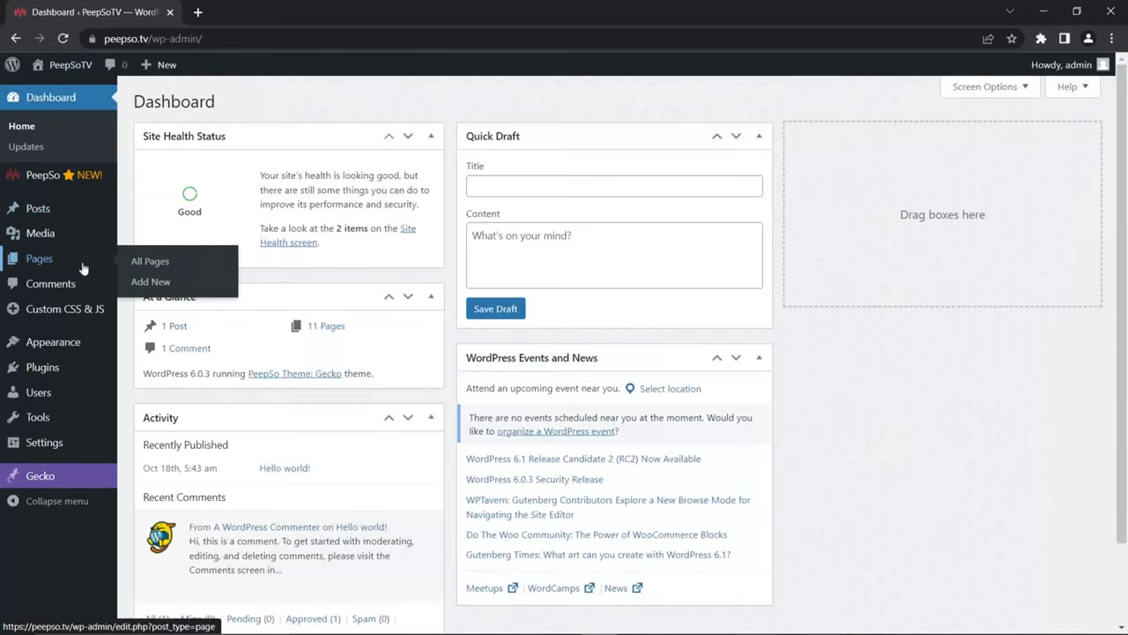
click(141, 263)
click(212, 105)
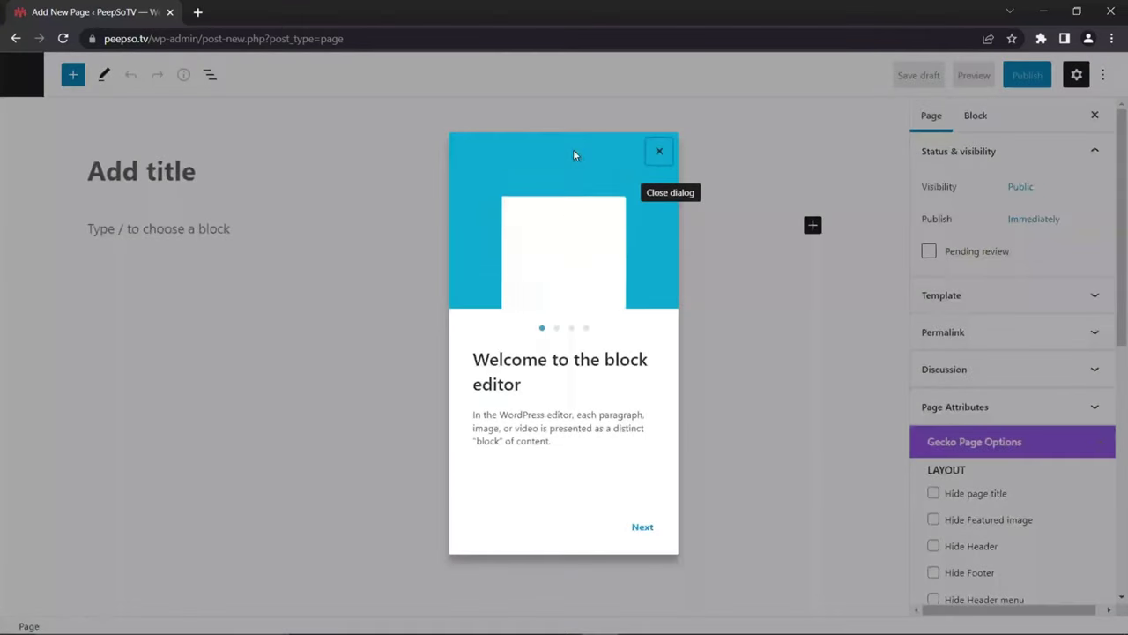
click(657, 150)
scroll(1035, 292, down, 3)
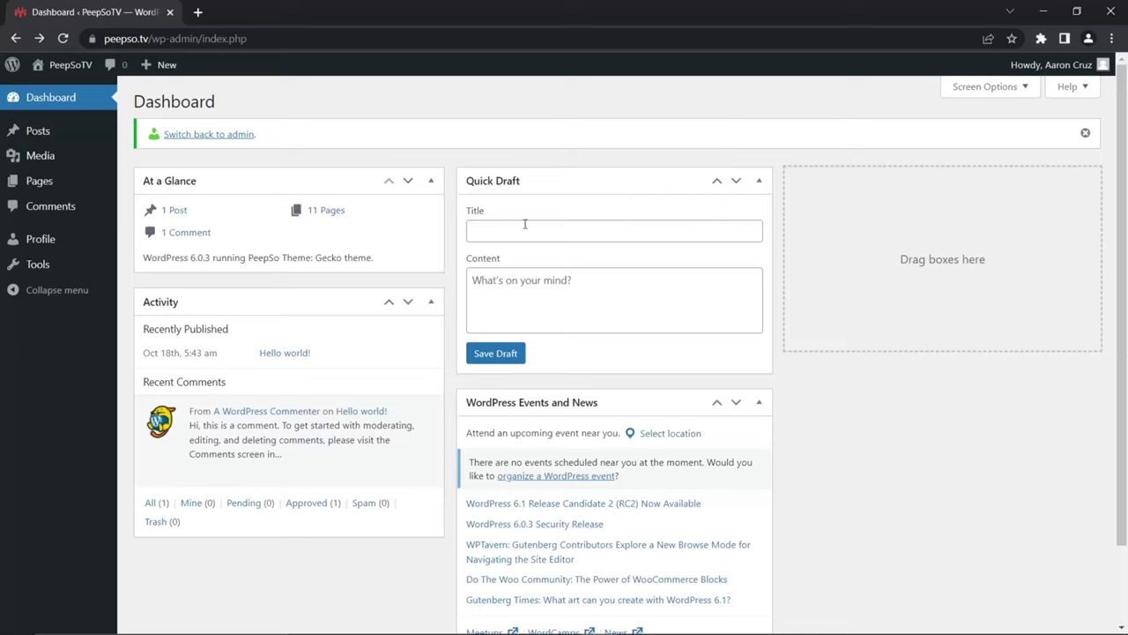
As the non-admin user, check a new page's settings for Gecko Page Options, and switch back to the admin account
mouse_move(74, 186)
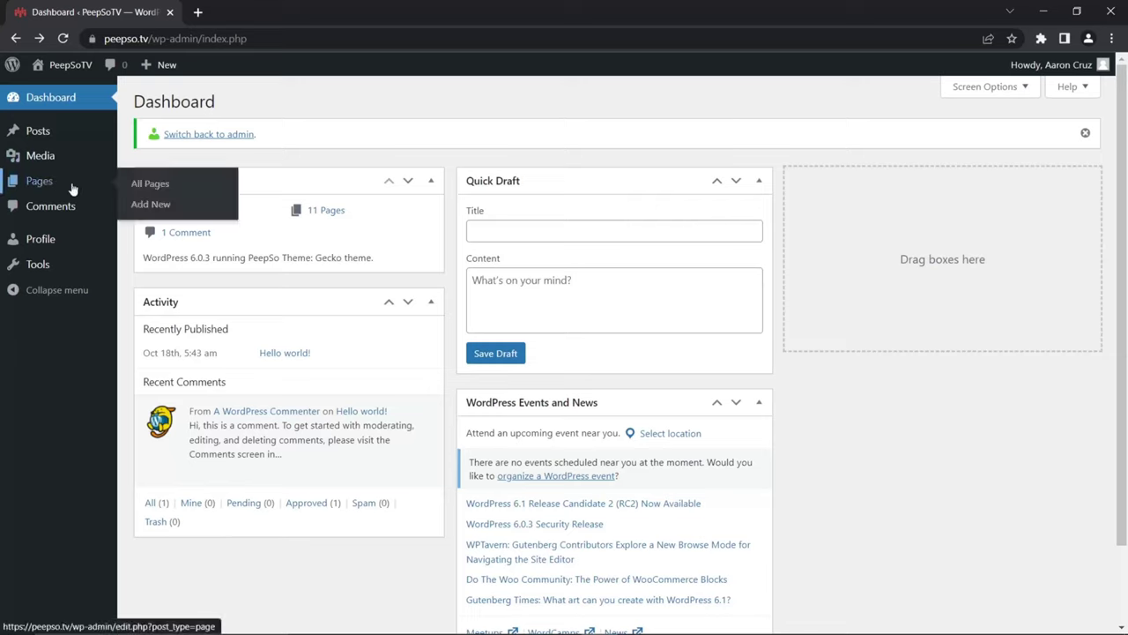
click(132, 207)
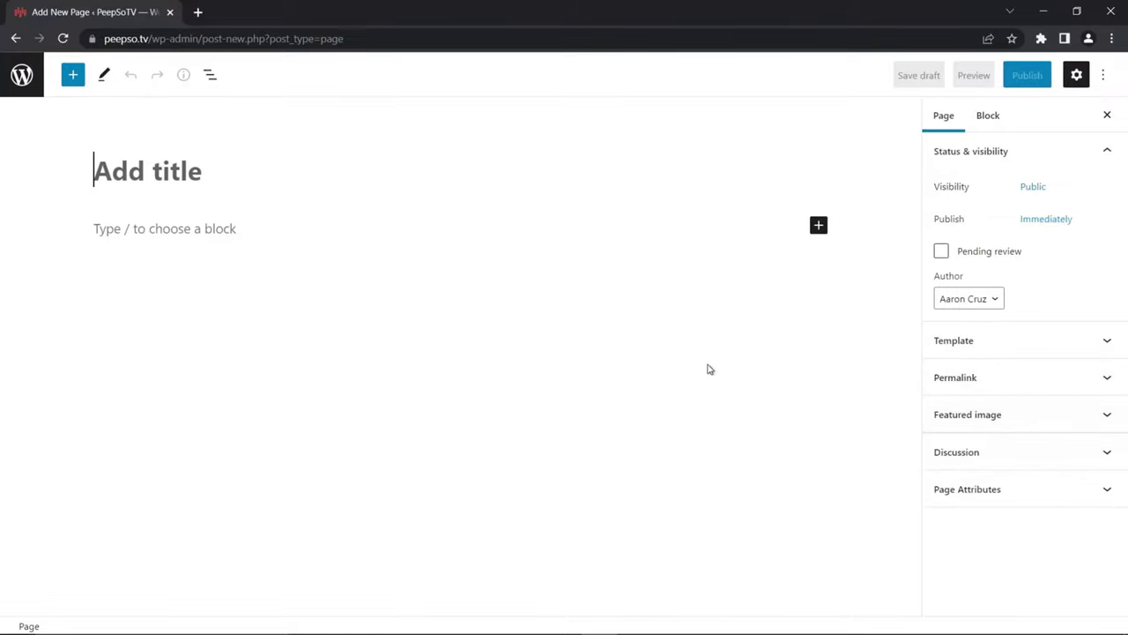
click(20, 76)
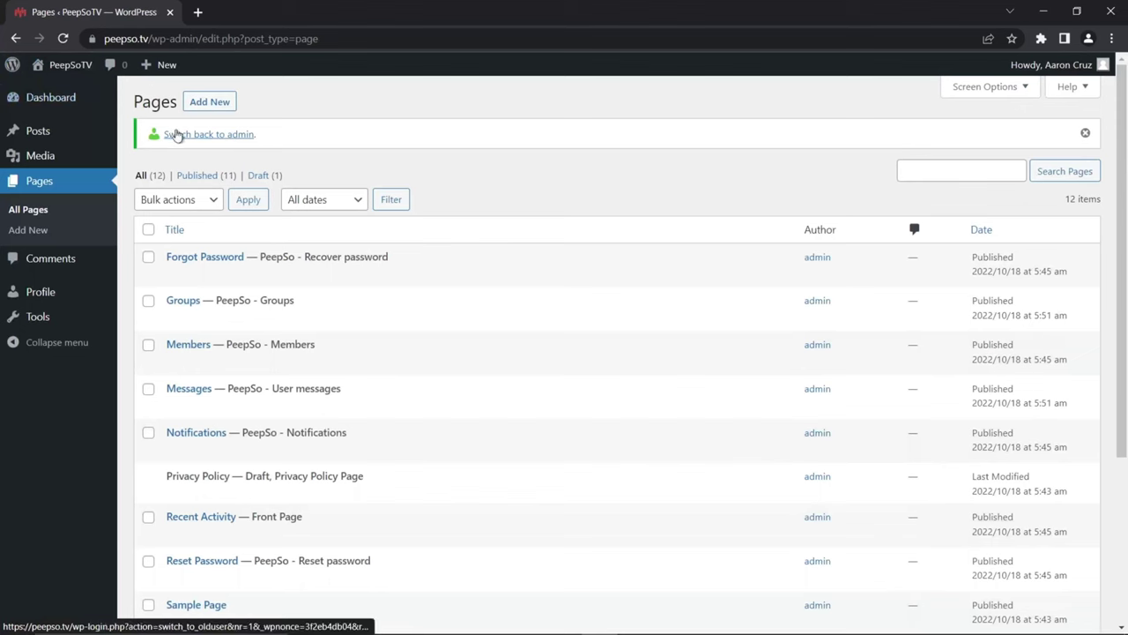
click(210, 138)
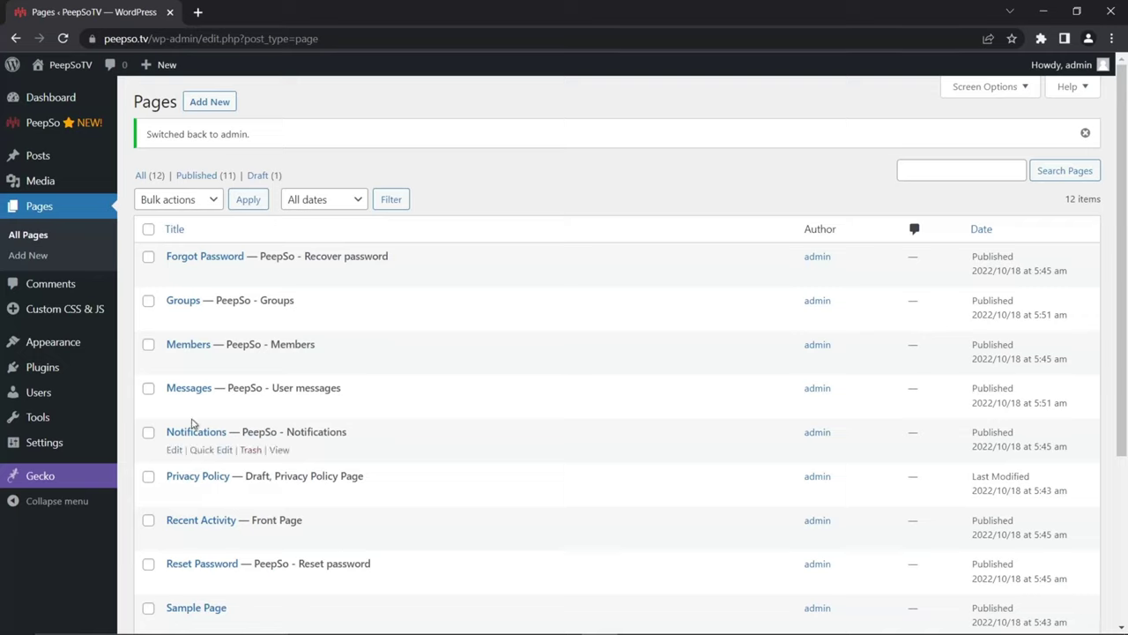
Reopen the Gecko Customizer's Theme settings and examine the scroll to top button in the site preview
mouse_move(56, 487)
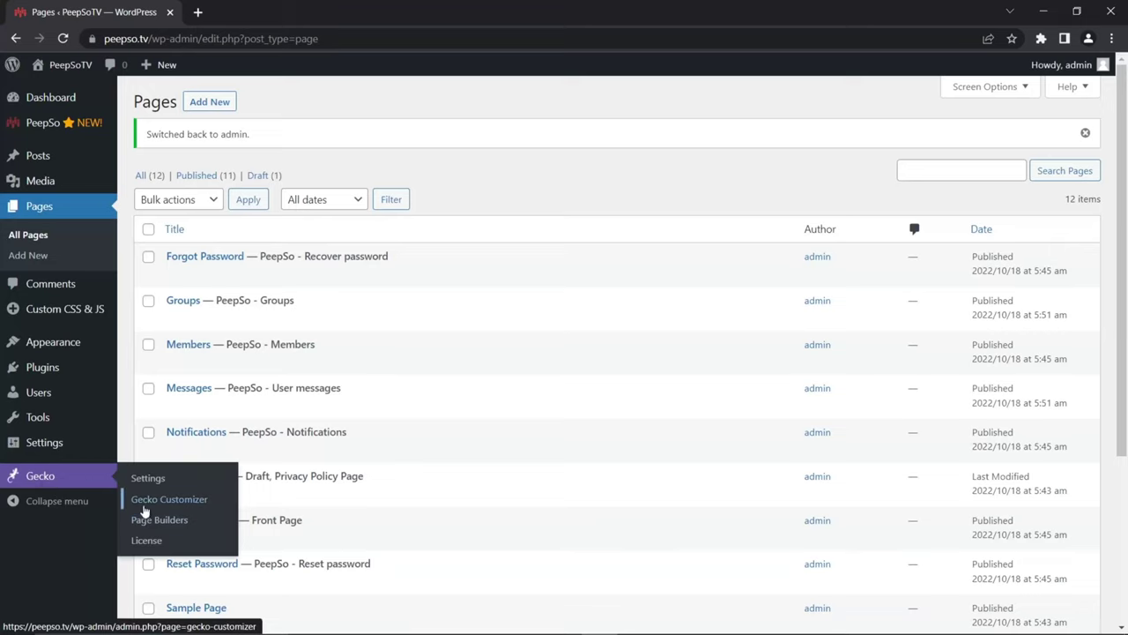
click(174, 499)
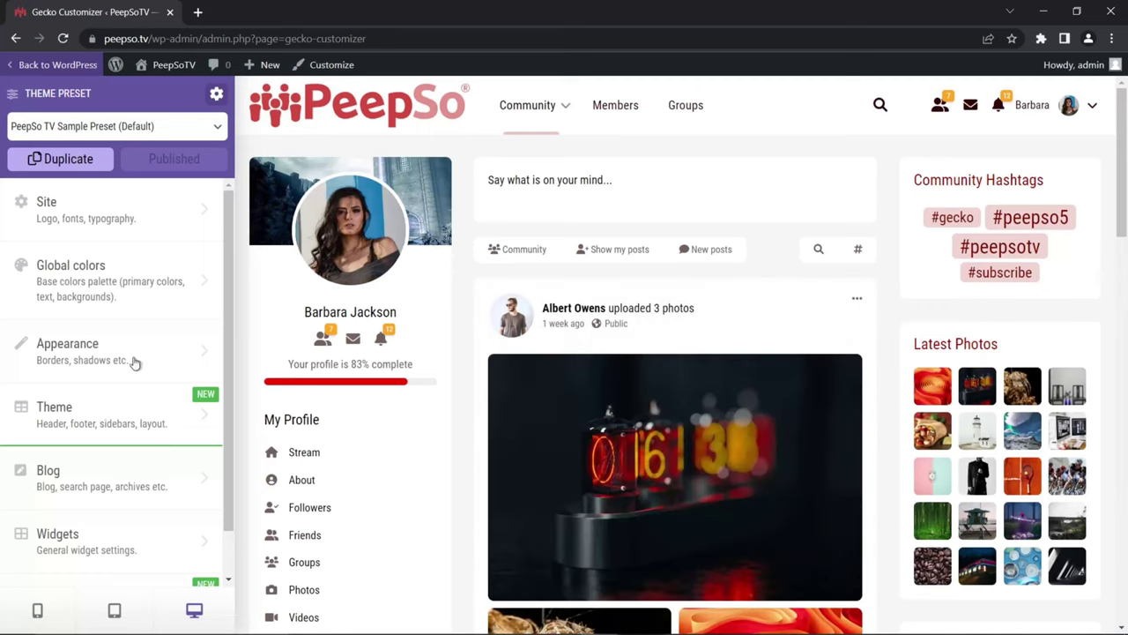
click(53, 408)
scroll(158, 338, down, 4)
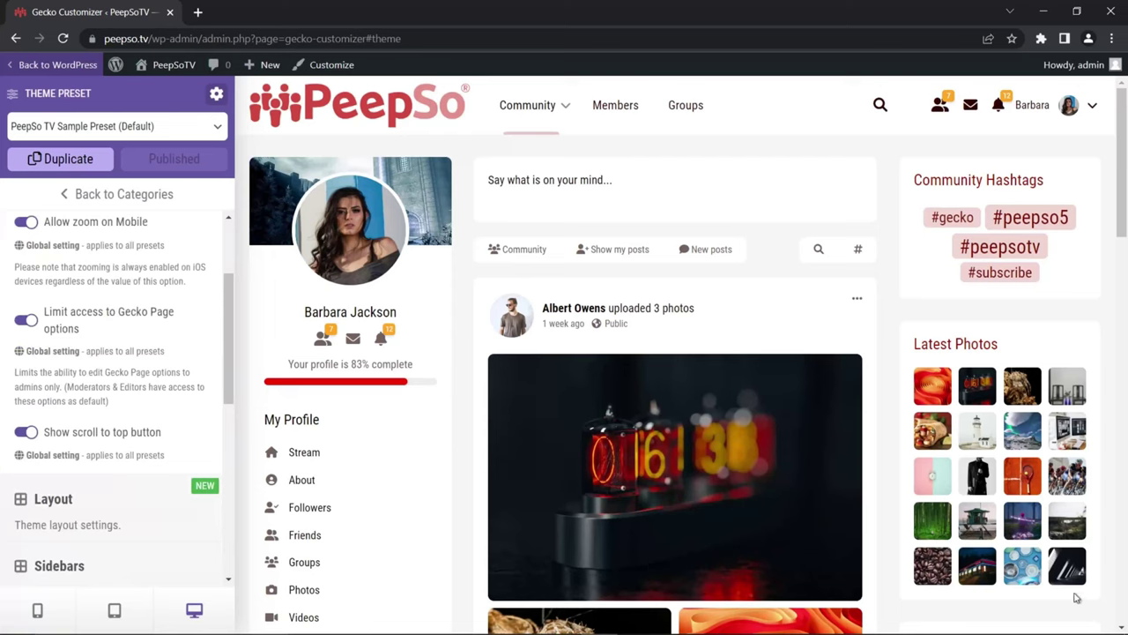
scroll(654, 261, down, 3)
scroll(654, 262, down, 10)
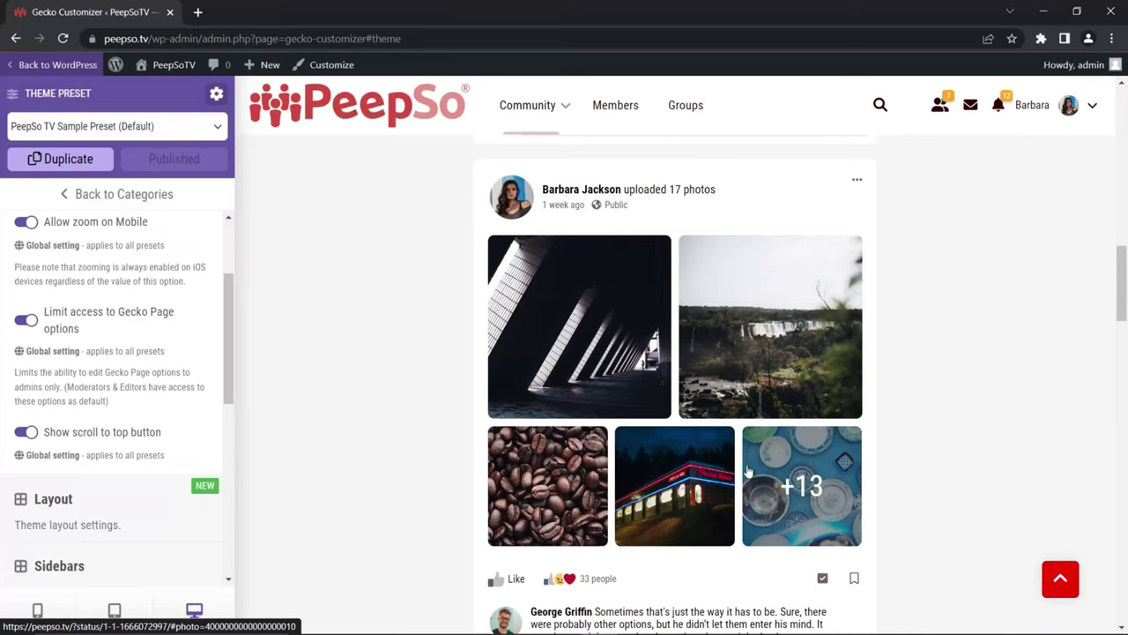
Turn off Show scroll to top button, check the site preview without it, and turn the option back on
click(26, 432)
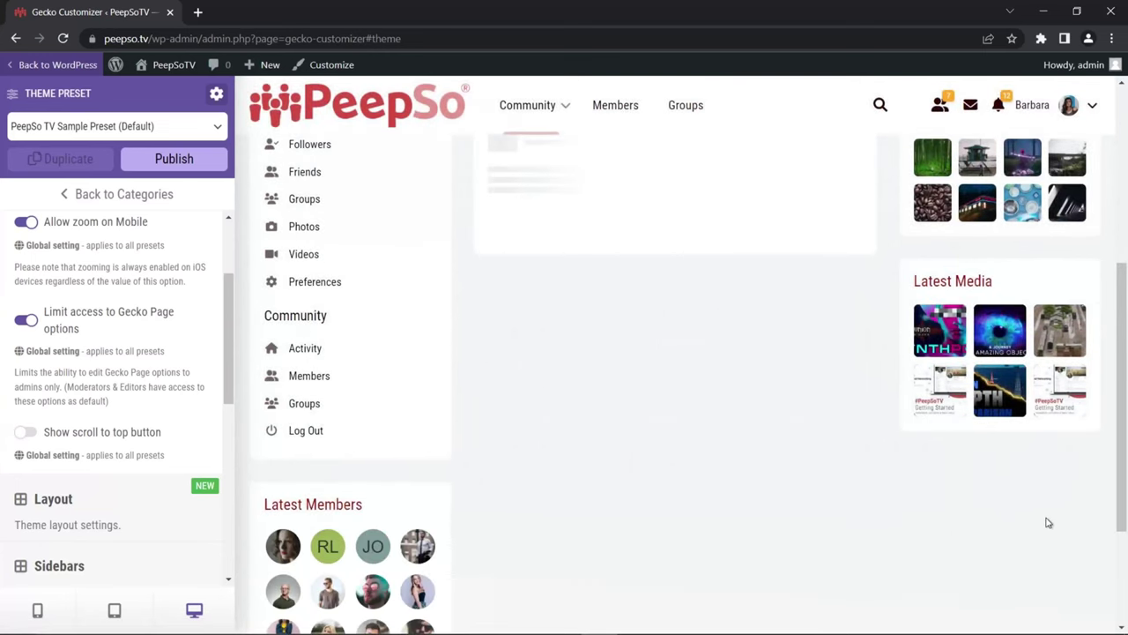
scroll(817, 385, down, 6)
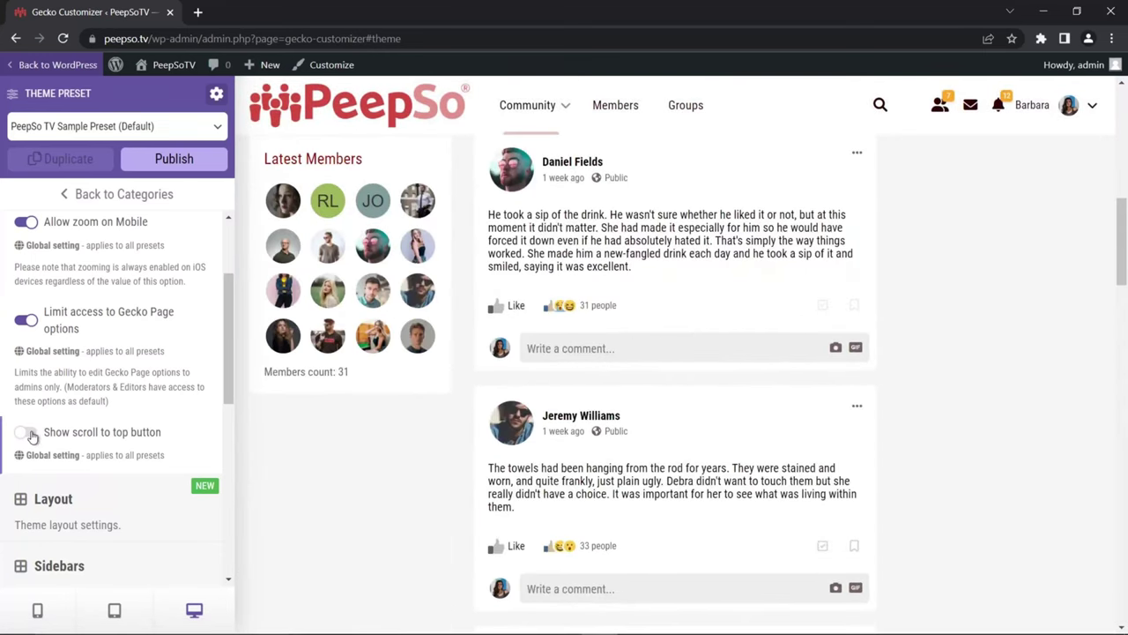
click(27, 432)
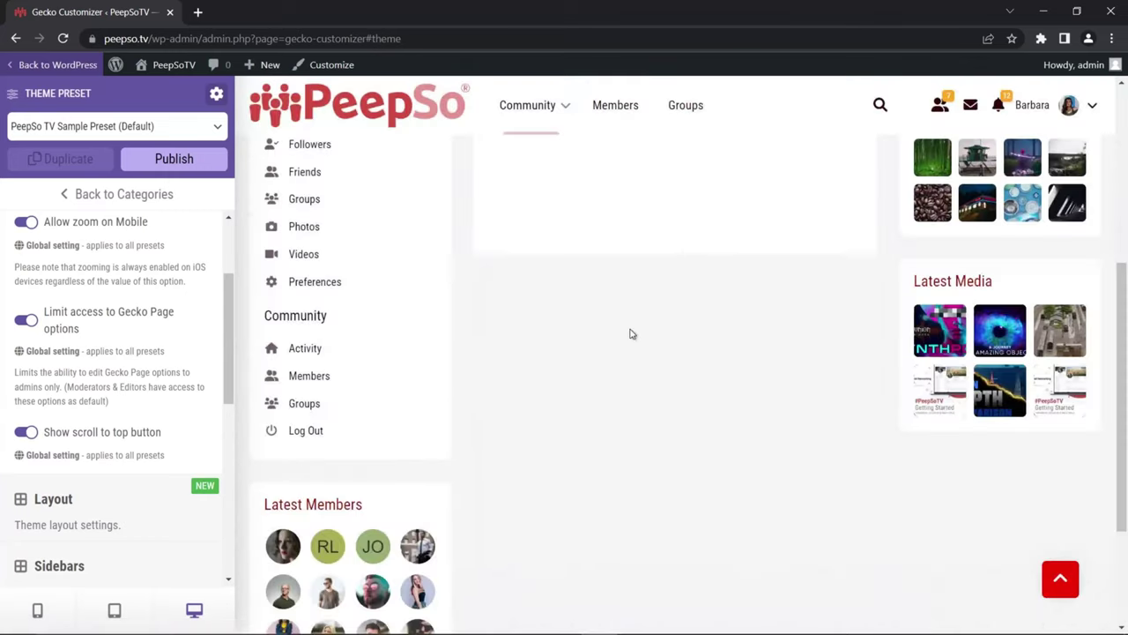
Test the scroll to top button in the site preview
click(1061, 578)
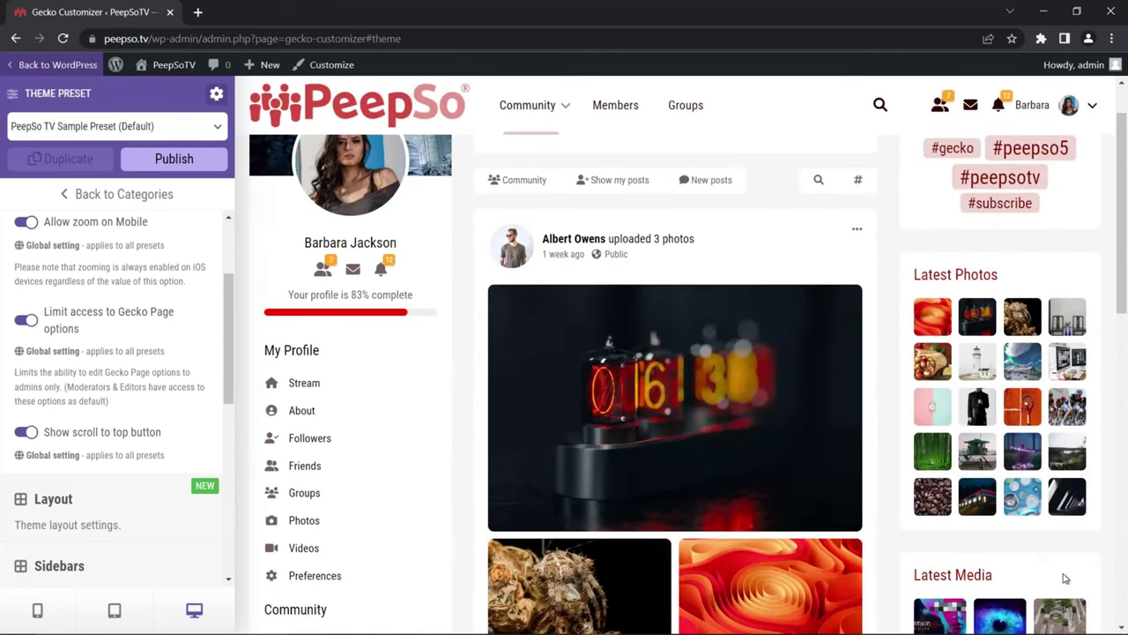
scroll(737, 446, down, 2)
scroll(716, 412, up, 3)
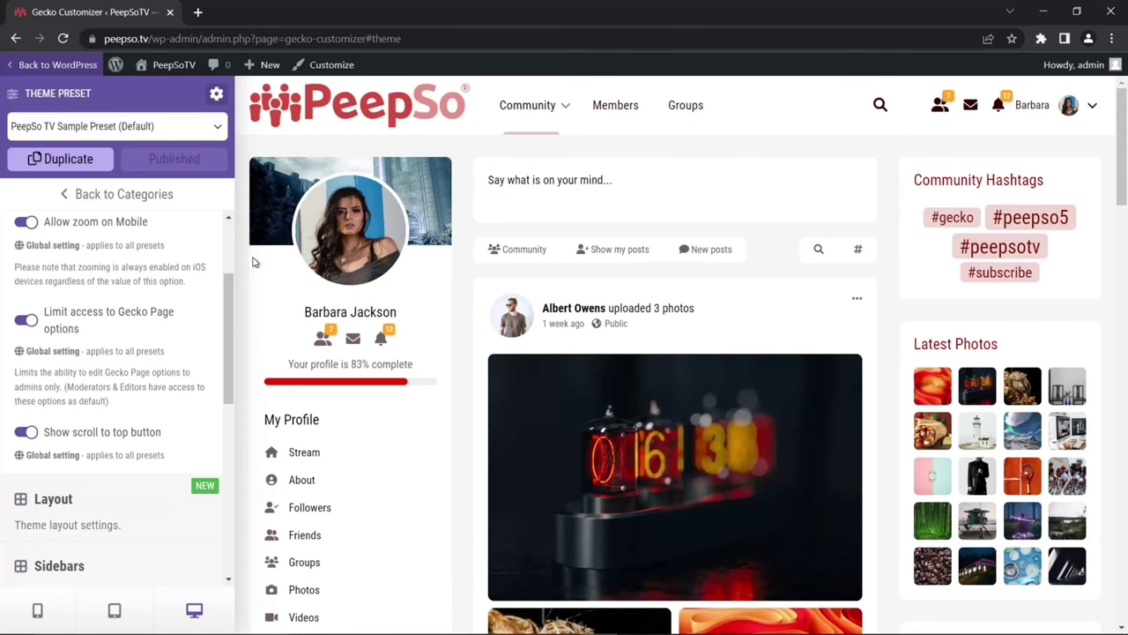
scroll(185, 241, up, 1)
Expand the Layout section of the Theme settings to reach the layout width
scroll(177, 277, down, 1)
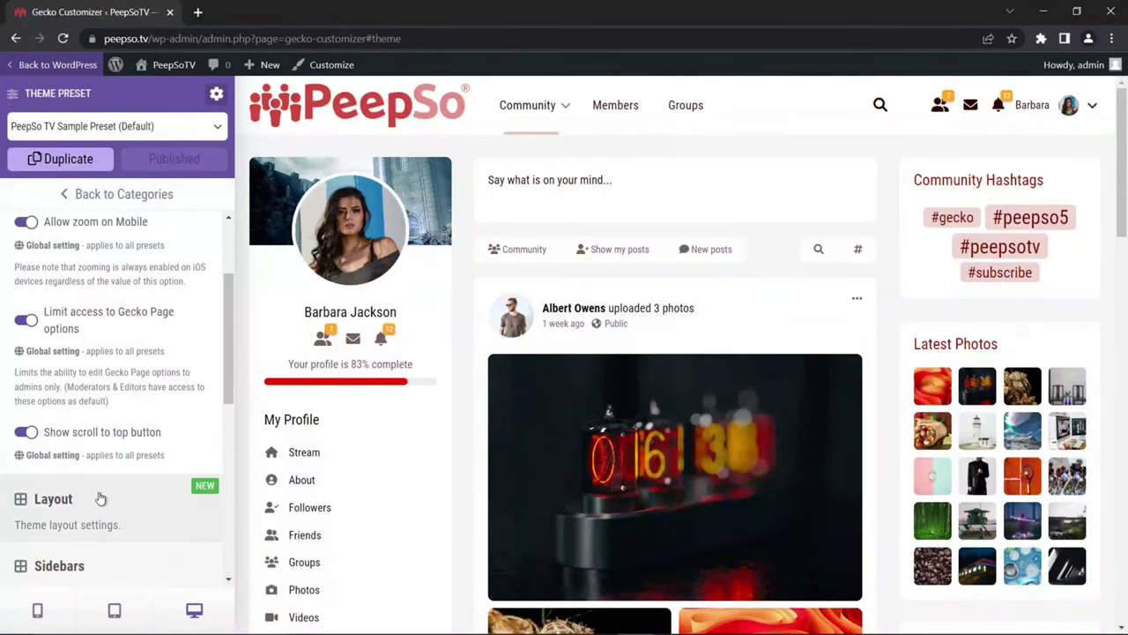
scroll(100, 499, down, 3)
click(70, 291)
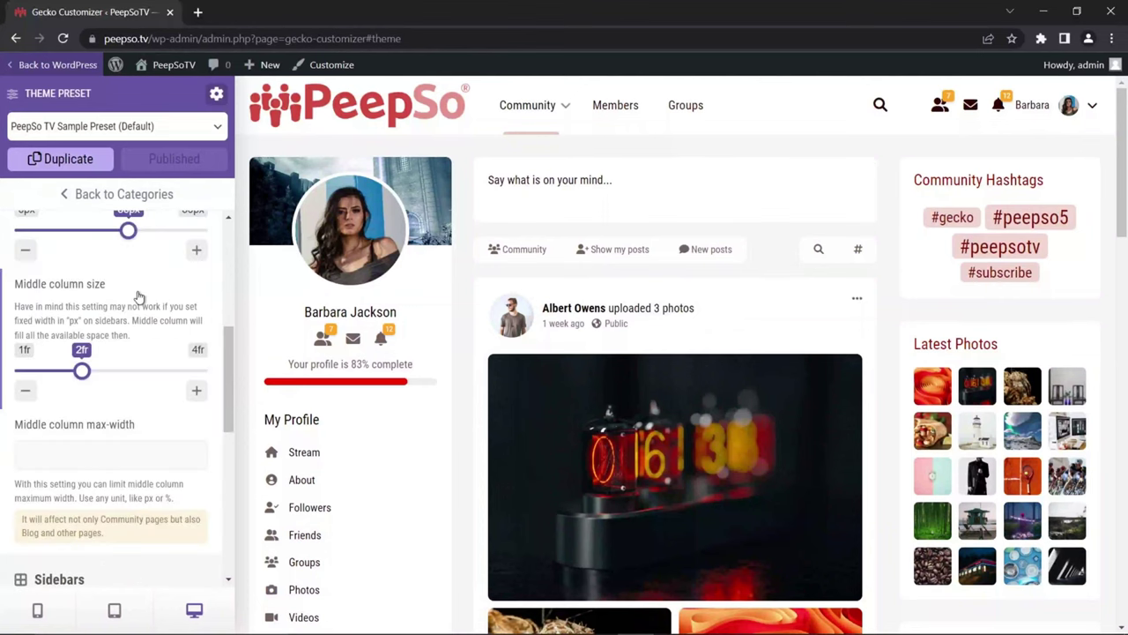
scroll(139, 297, up, 3)
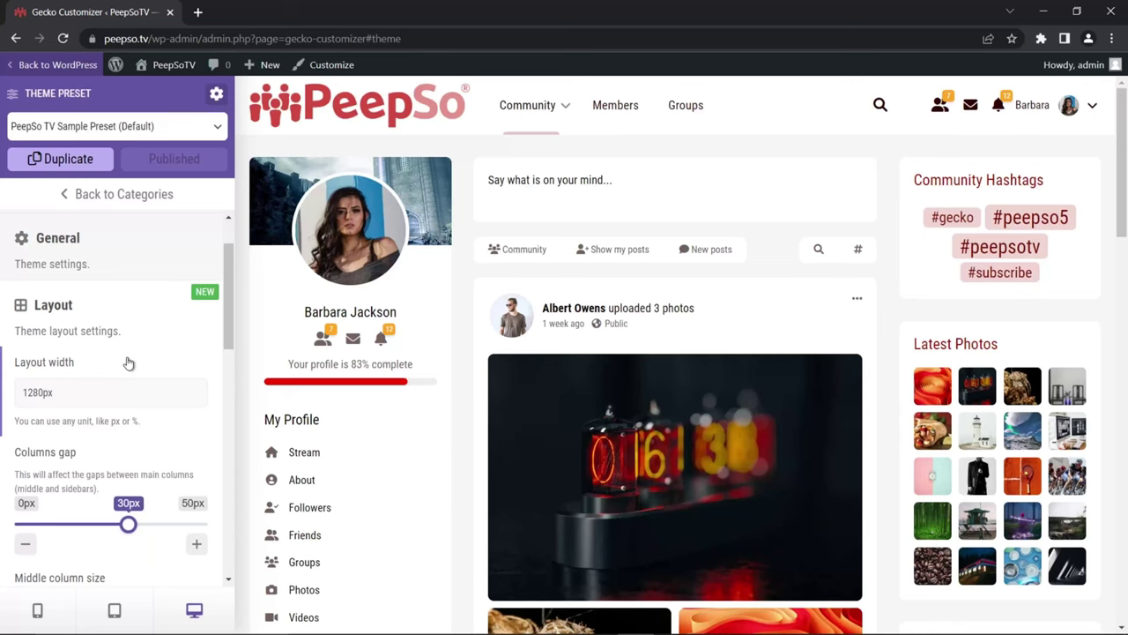
Try a layout width of 50px and examine its effect in the site preview
click(49, 393)
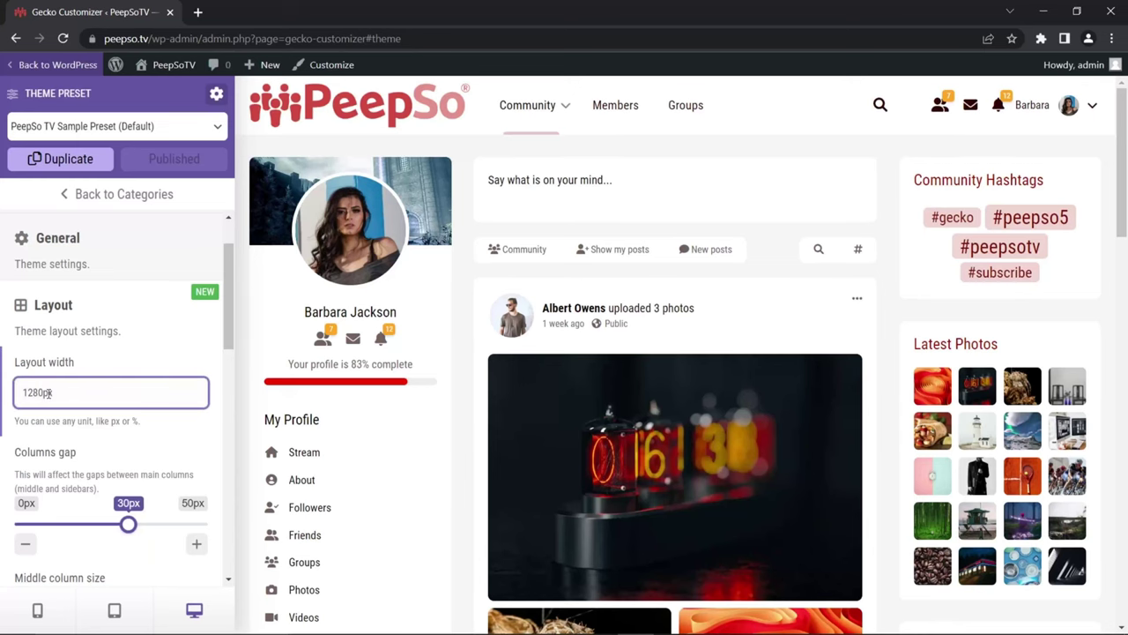
key(BackSpace)
key(BackSpace)
key(BackSpace)
key(BackSpace)
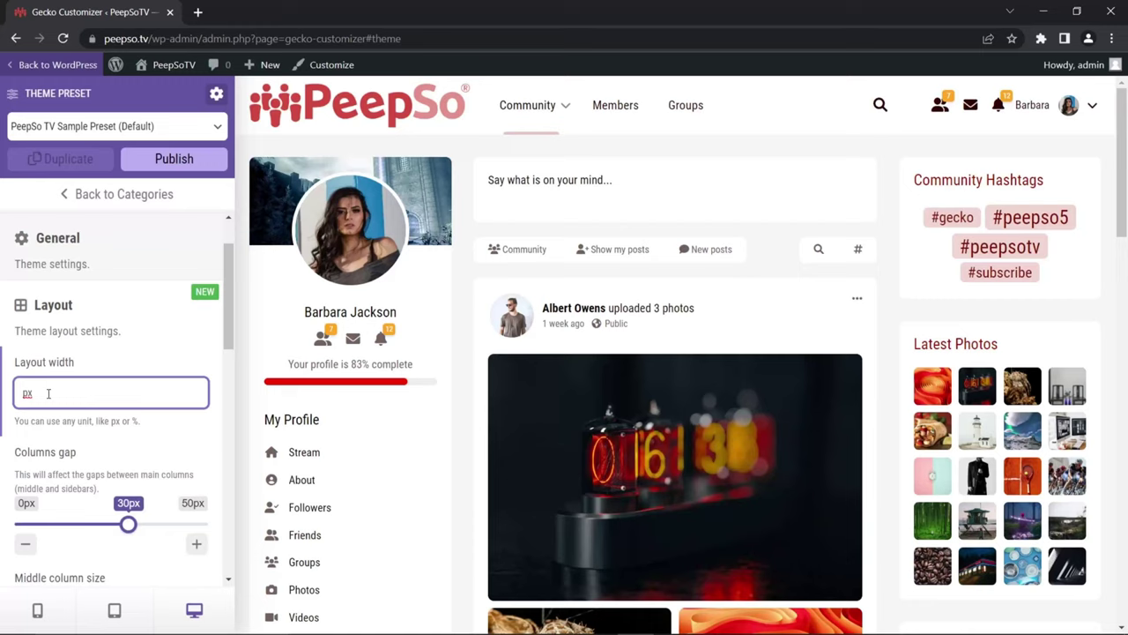
text(50)
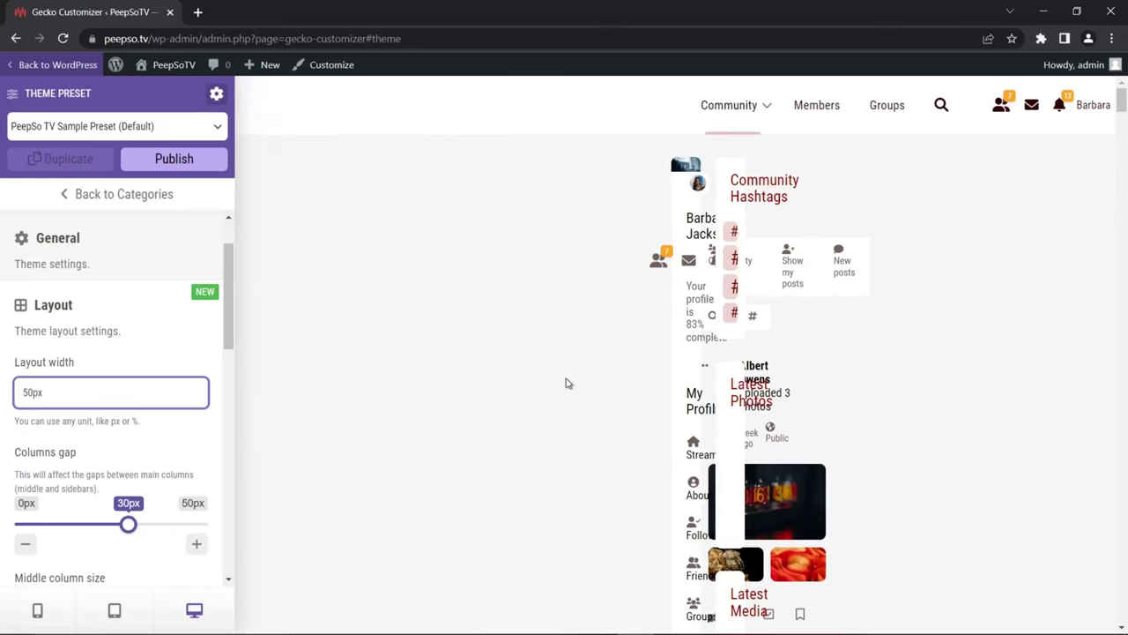
scroll(599, 423, down, 1)
scroll(608, 432, down, 5)
scroll(559, 443, up, 6)
Try a layout width of 5000px, and set the width back to 1280px
text(00)
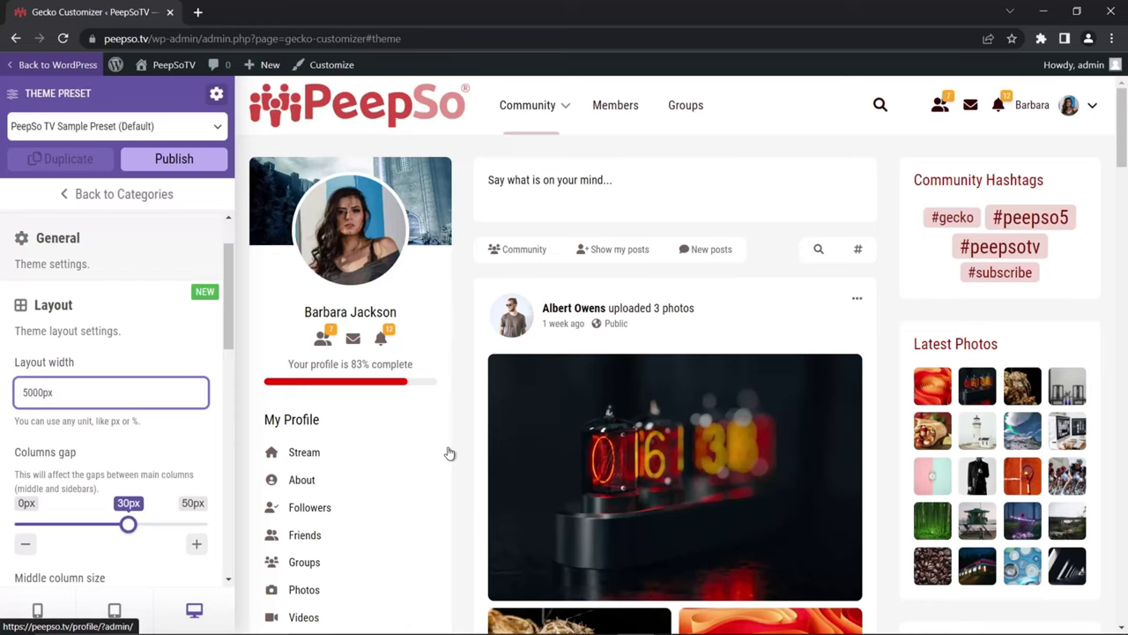
key(BackSpace)
key(BackSpace)
key(BackSpace)
key(BackSpace)
text(1)
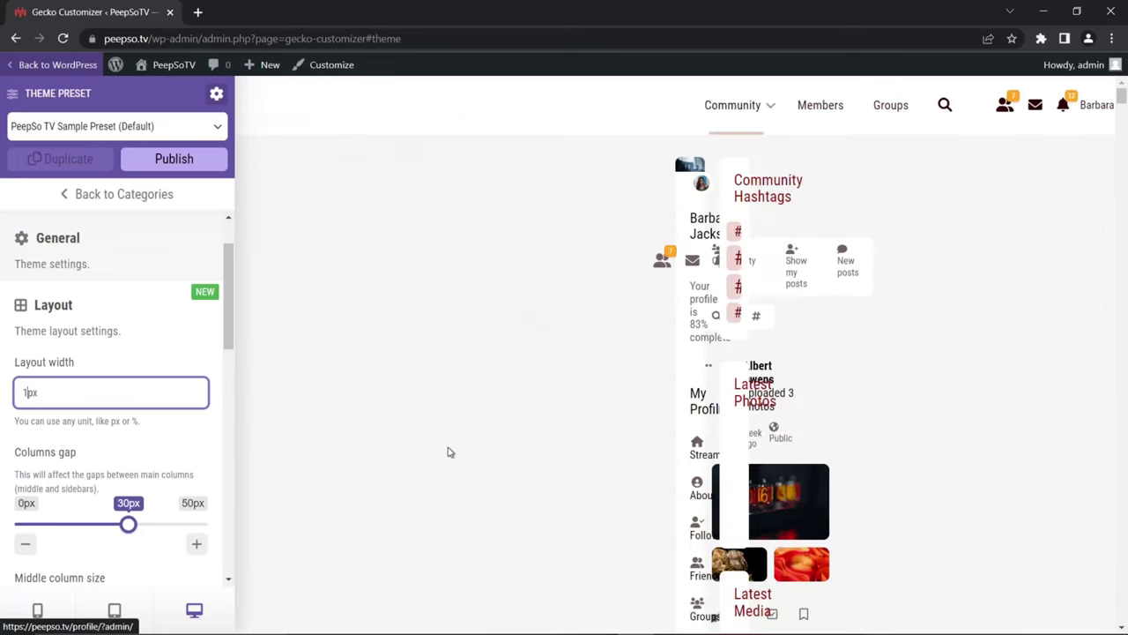
text(280)
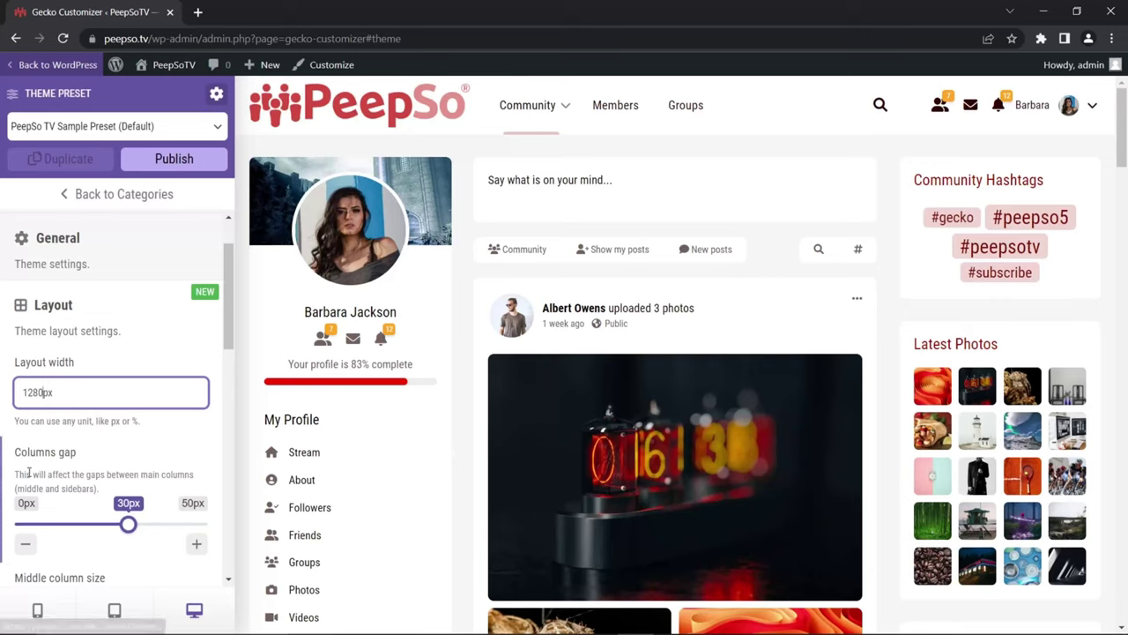
Set the layout width to 100% and publish the preset
drag(50, 392, 19, 394)
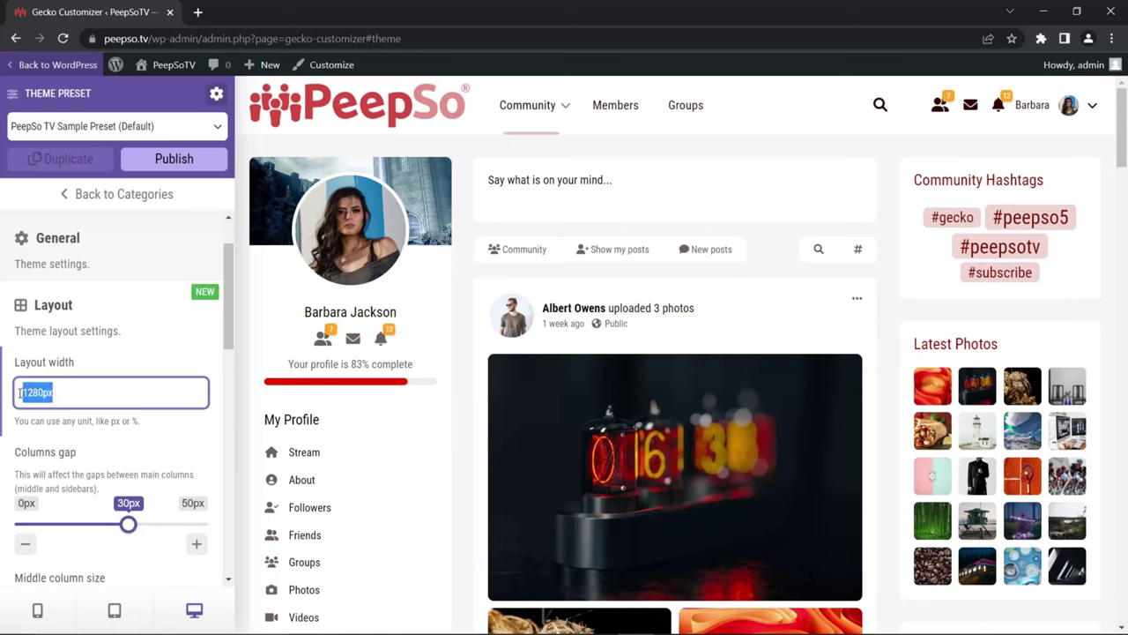
text(100%)
click(167, 159)
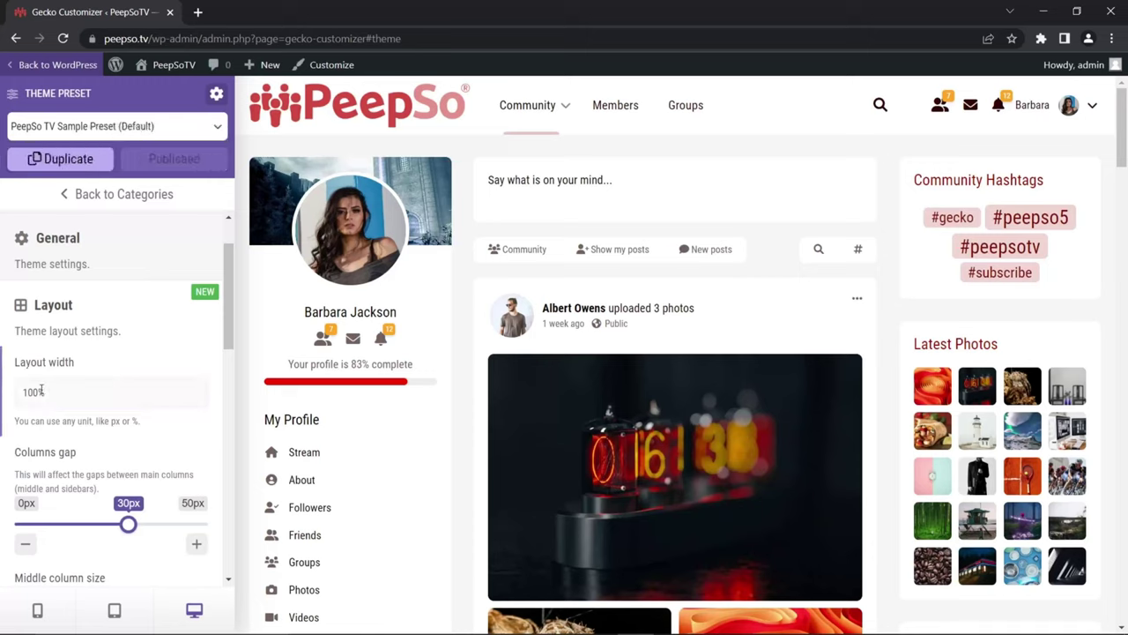
Open the community page in a separate browser tab, examine its full-width layout, and return to the Gecko Customizer
mouse_move(168, 64)
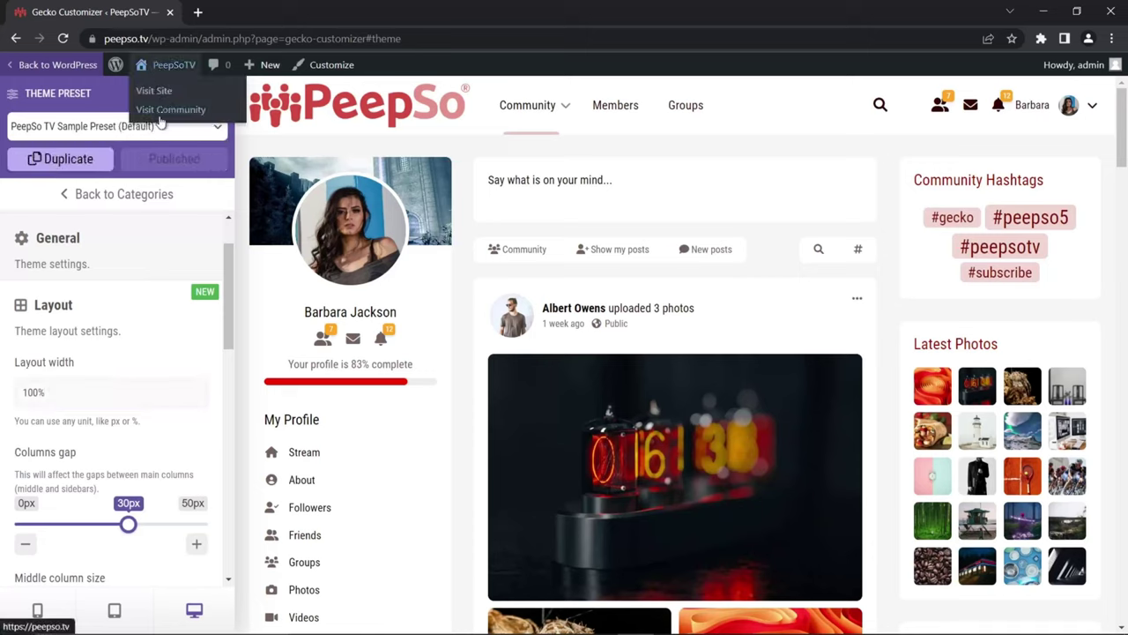
right_click(159, 112)
click(226, 124)
click(256, 13)
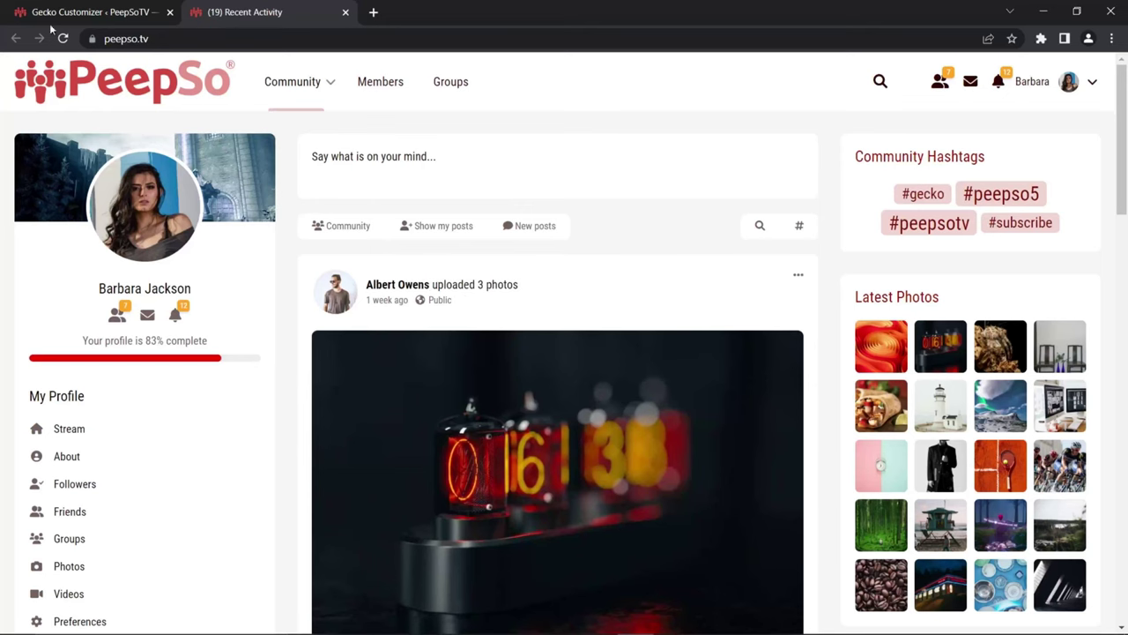
click(88, 13)
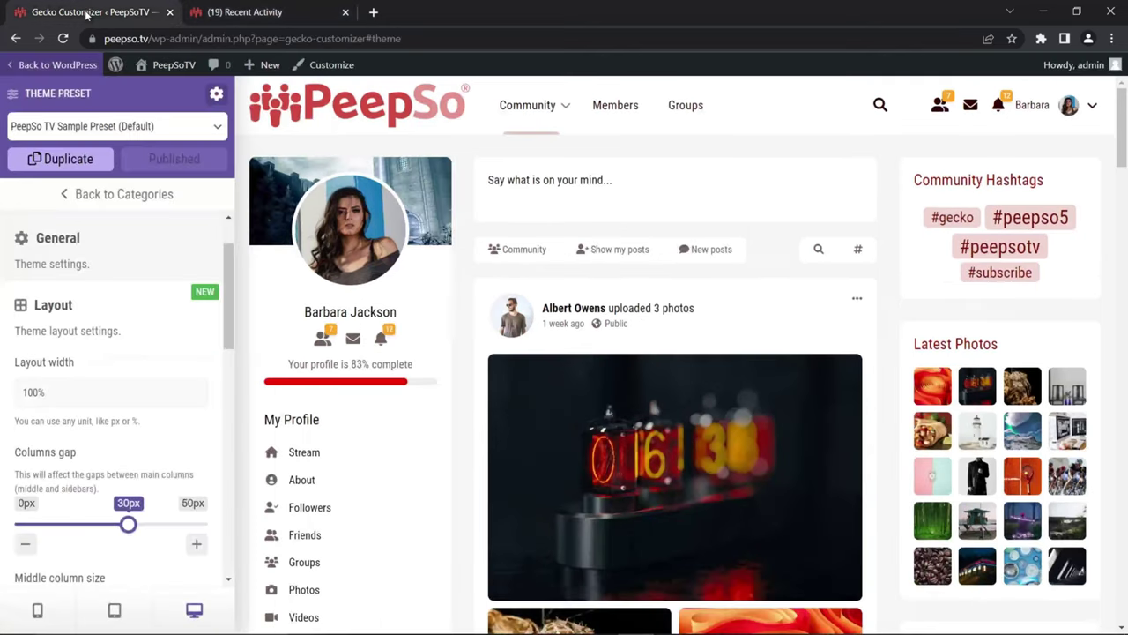
Set the layout width to 1280px and publish the preset
click(44, 394)
double_click(43, 397)
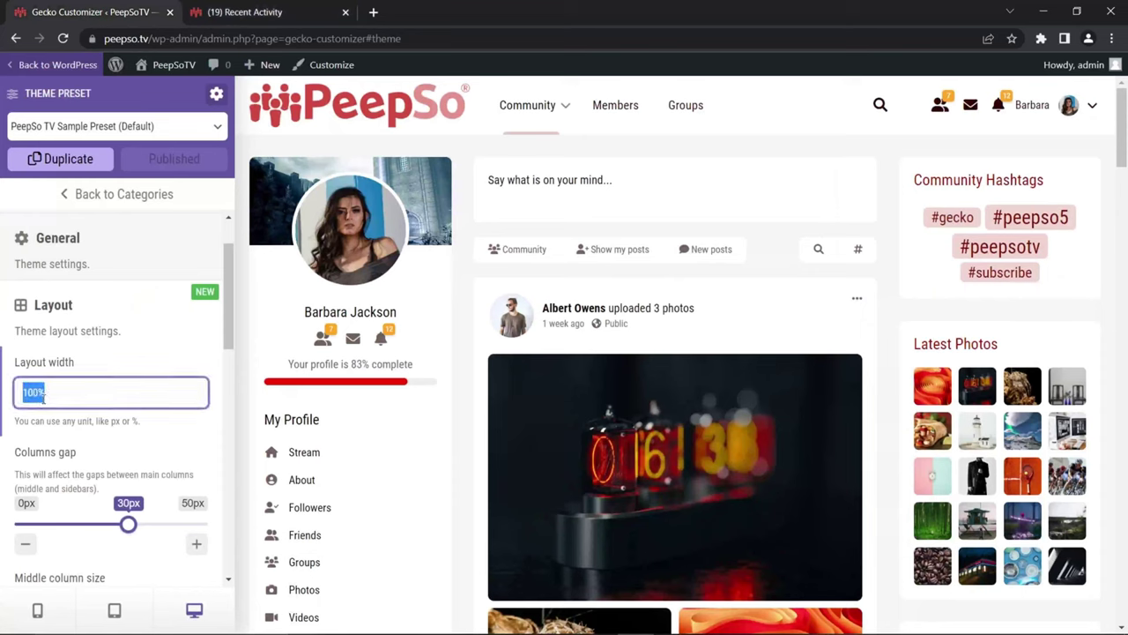
text(1280)
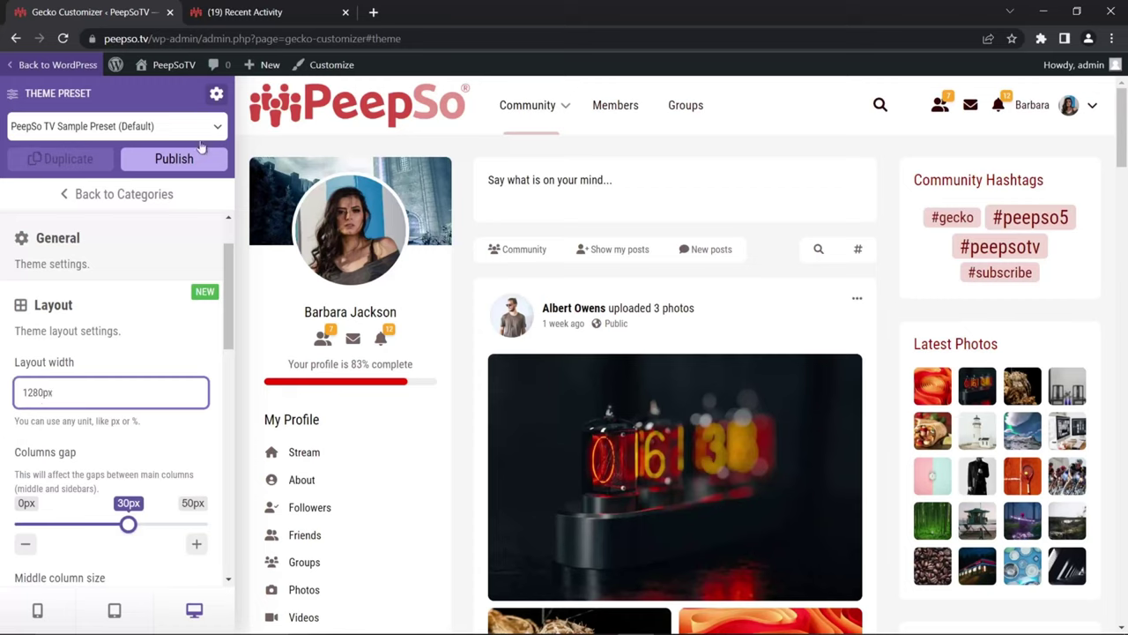
click(173, 160)
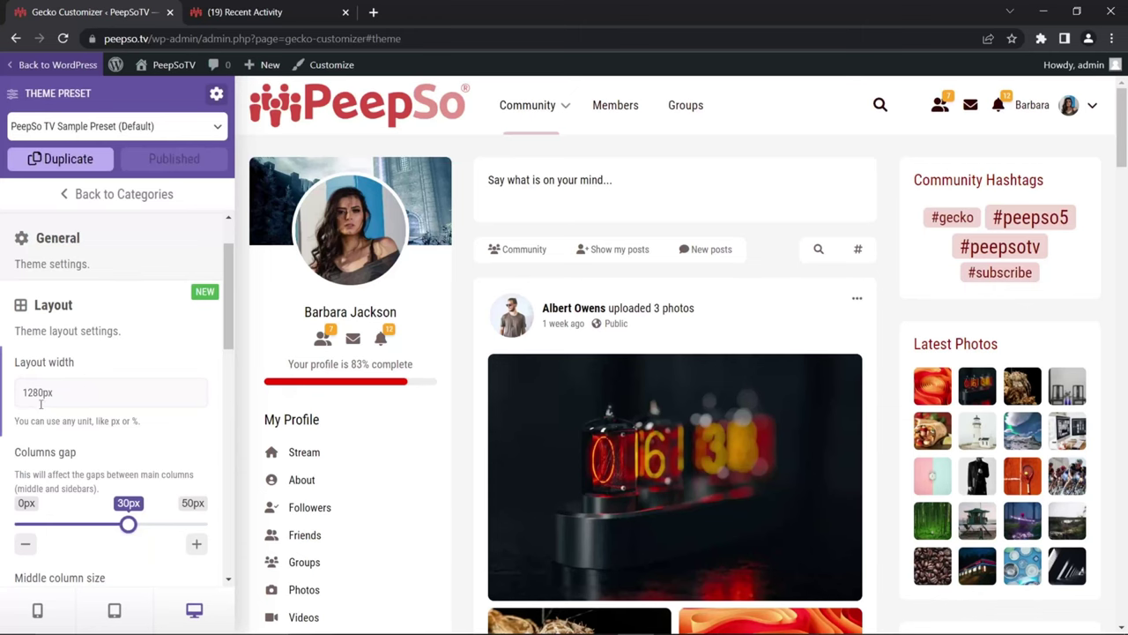
Reload the community page in its separate browser tab, examine its layout width, and return to the Gecko Customizer
click(246, 12)
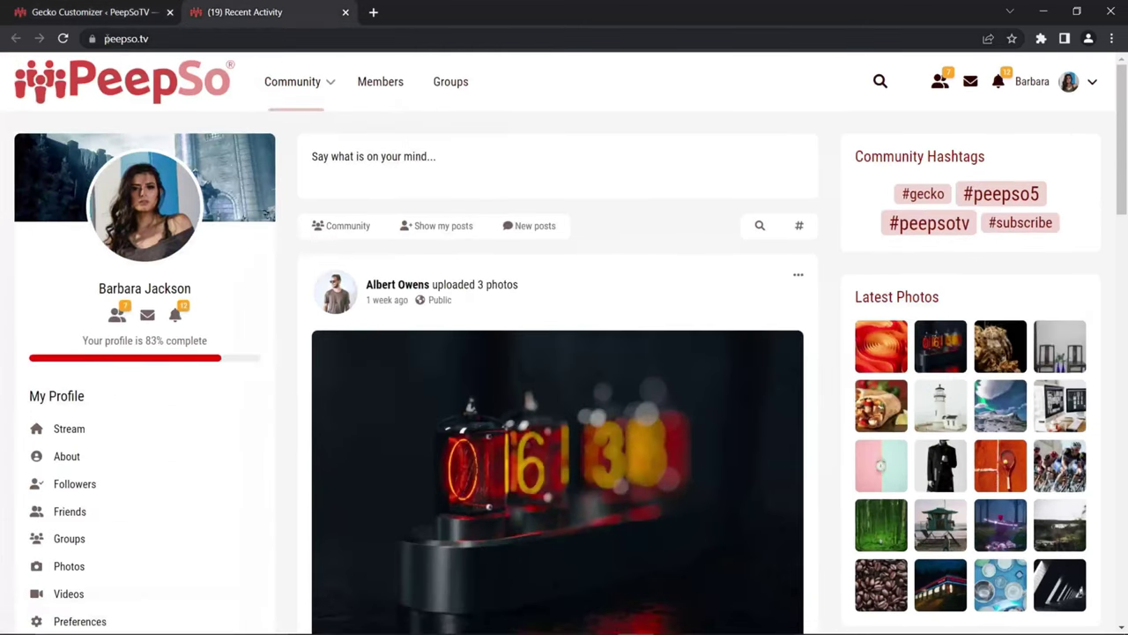
click(62, 38)
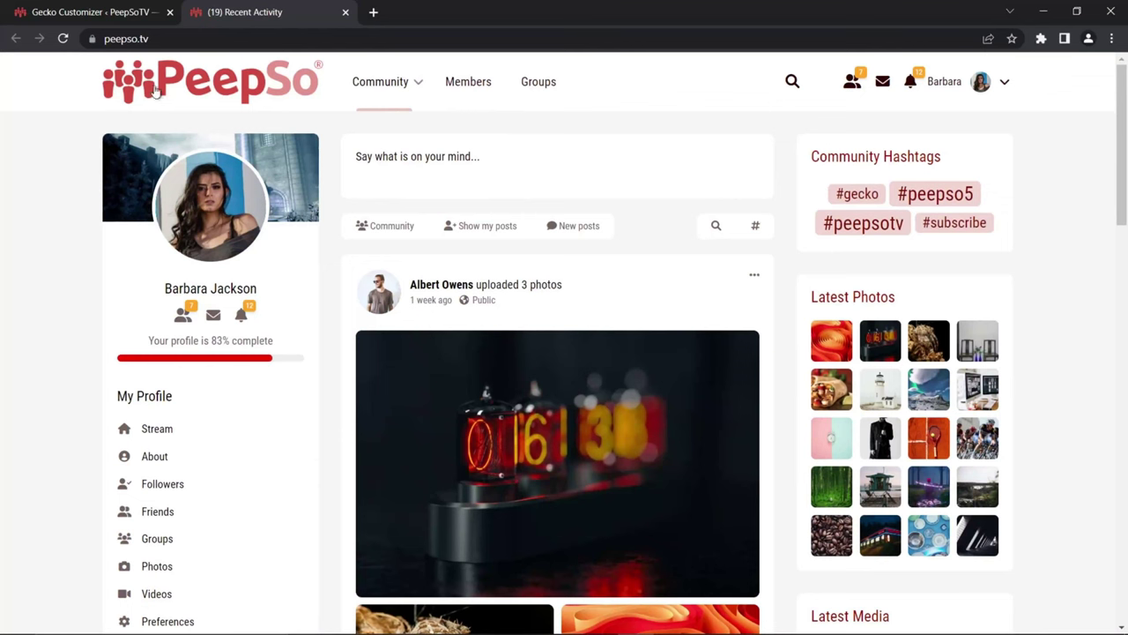
click(84, 12)
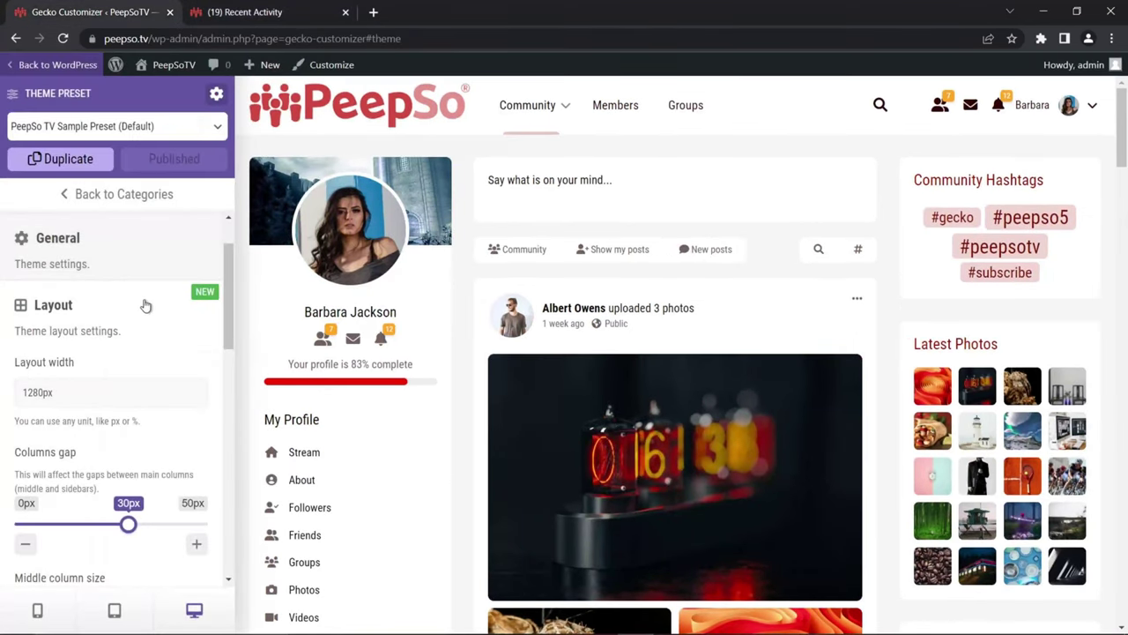
Set the columns gap in the layout settings to 25px
scroll(141, 304, down, 3)
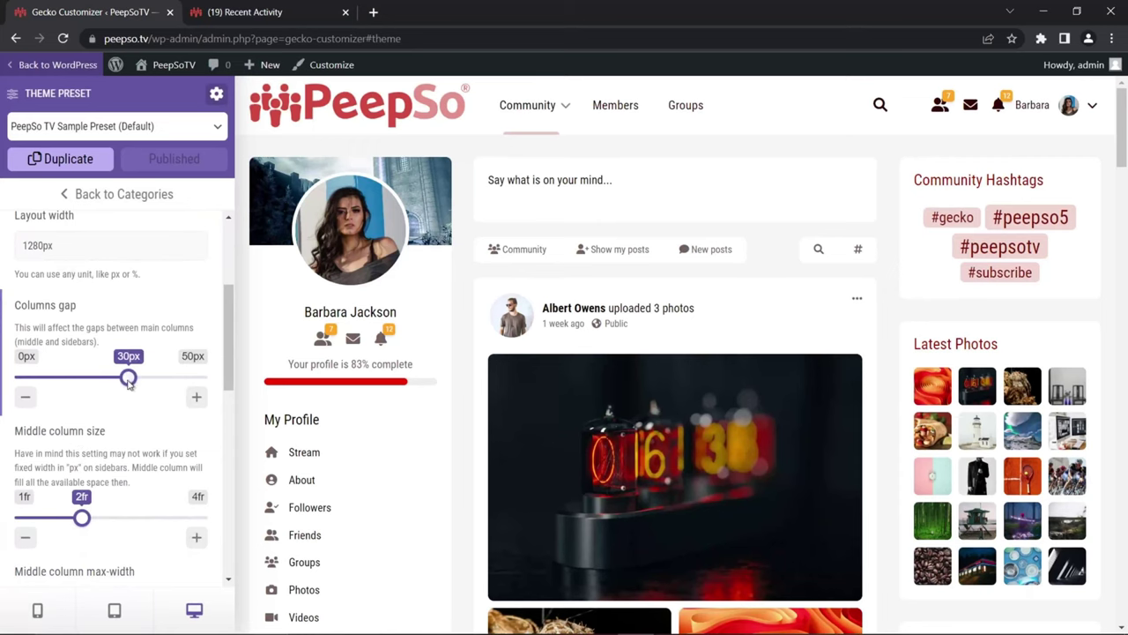
mouse_move(130, 379)
mouse_down()
mouse_move(42, 379)
mouse_move(168, 386)
mouse_move(67, 388)
mouse_move(163, 386)
mouse_move(113, 380)
mouse_up()
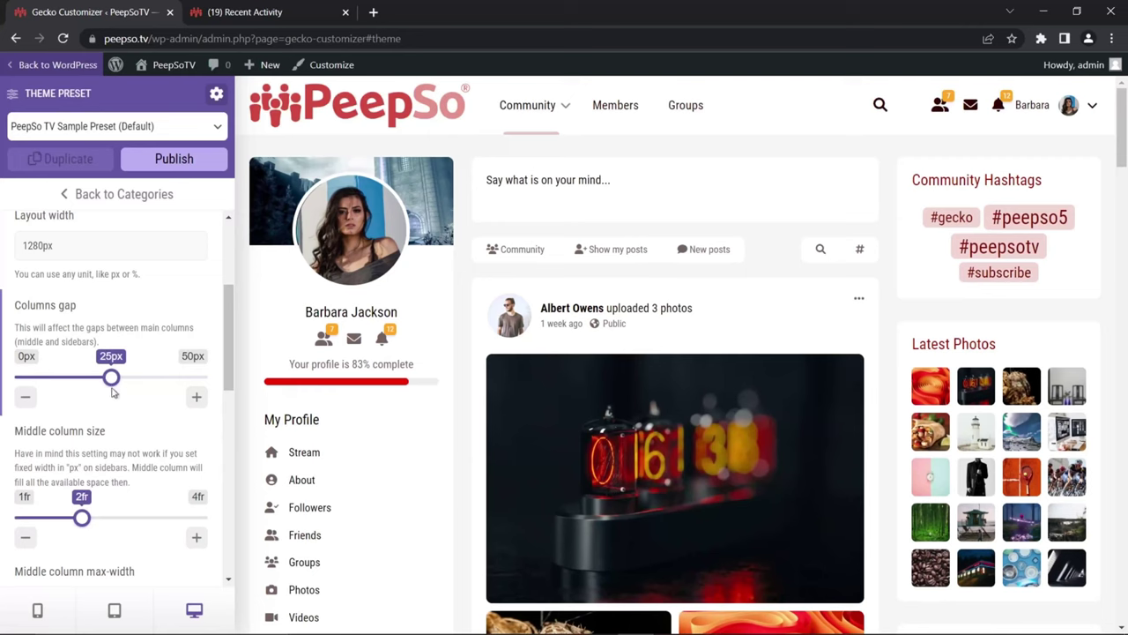
Try middle column sizes of 3fr and 1fr, set the size back to 2fr, and publish the preset
scroll(132, 423, down, 2)
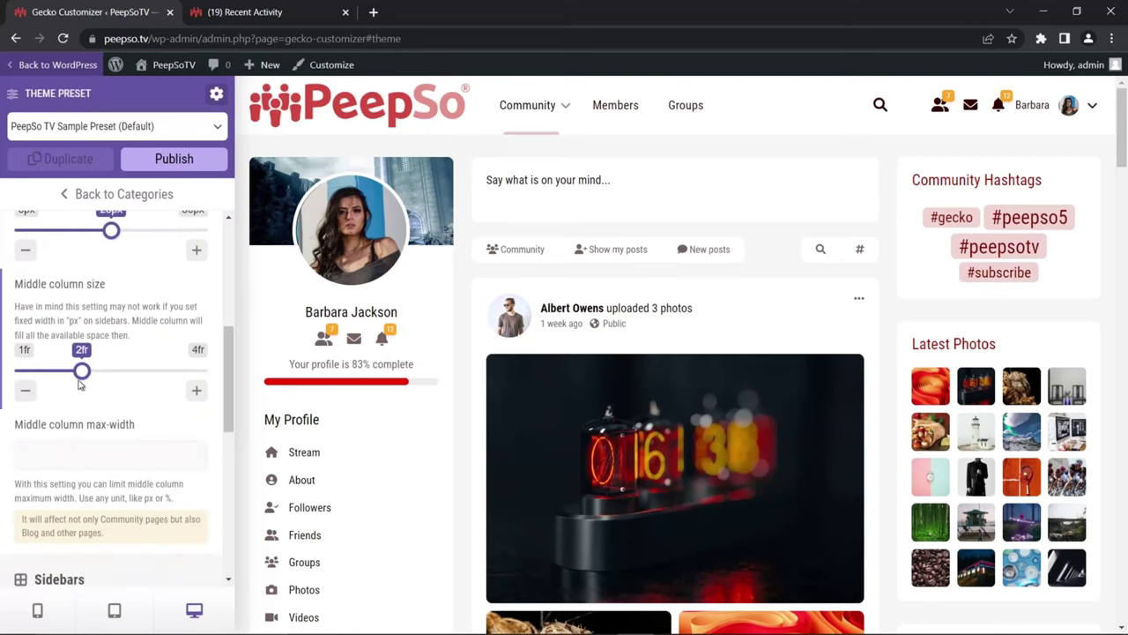
click(114, 375)
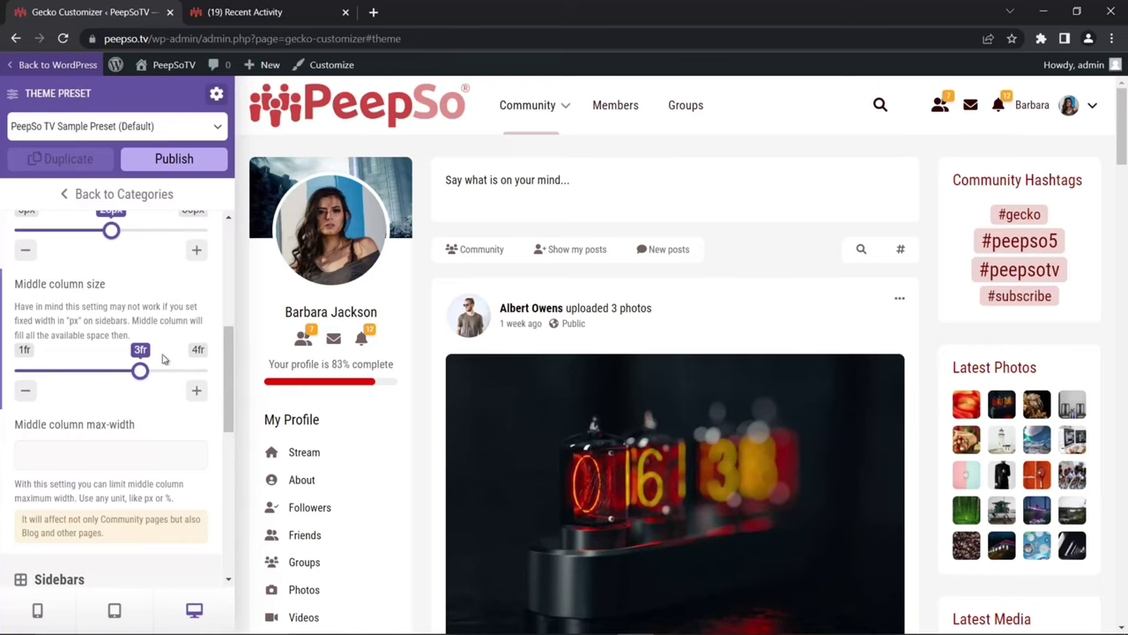
drag(141, 372, 31, 379)
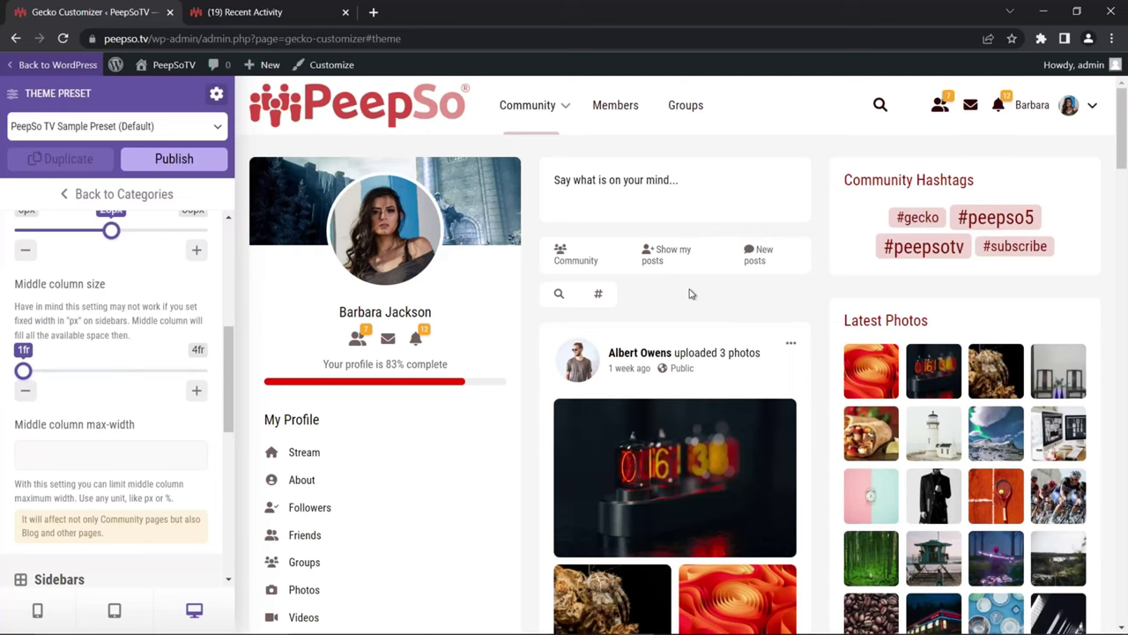
drag(24, 372, 143, 372)
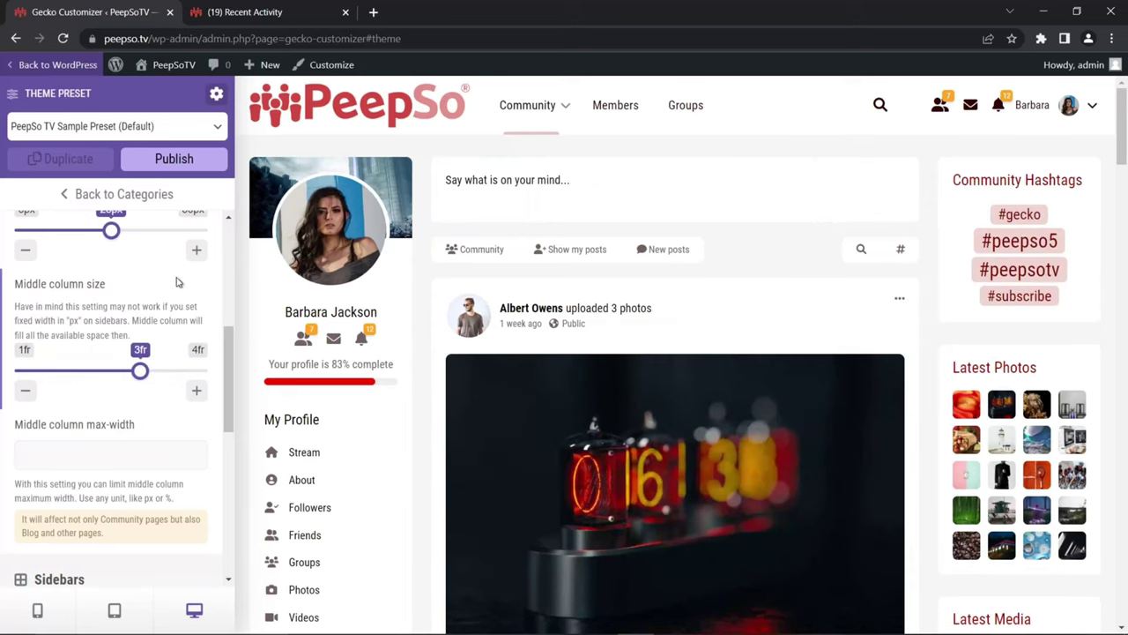
click(110, 378)
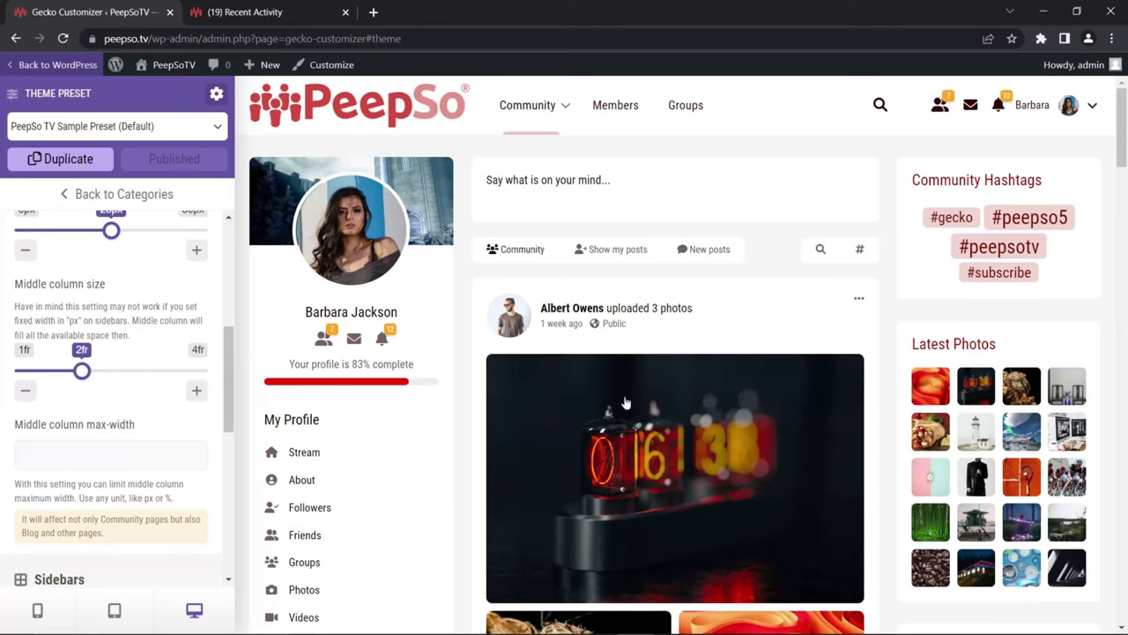
Try middle column max-widths of 50px and 125px and examine their effect in the site preview
click(51, 453)
text(5)
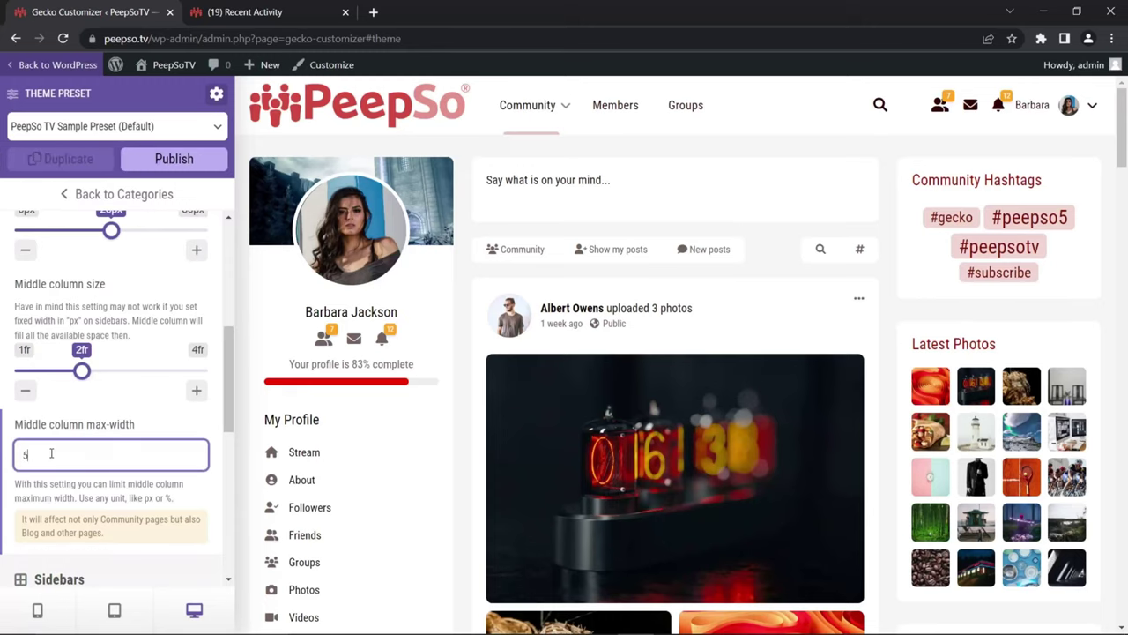
text(0px)
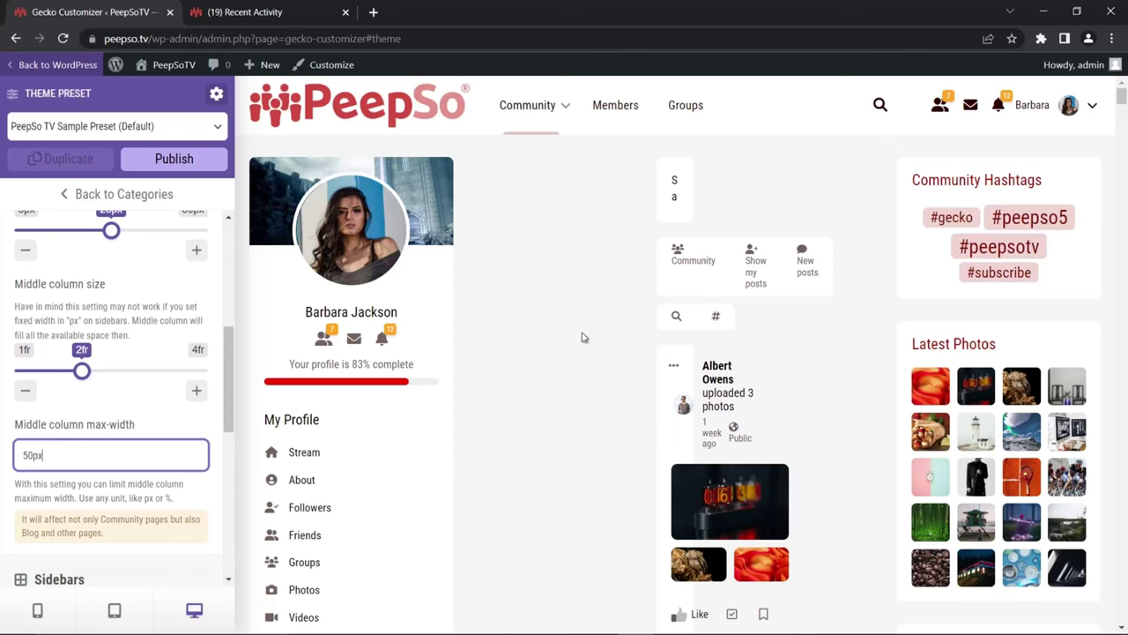
scroll(567, 395, down, 2)
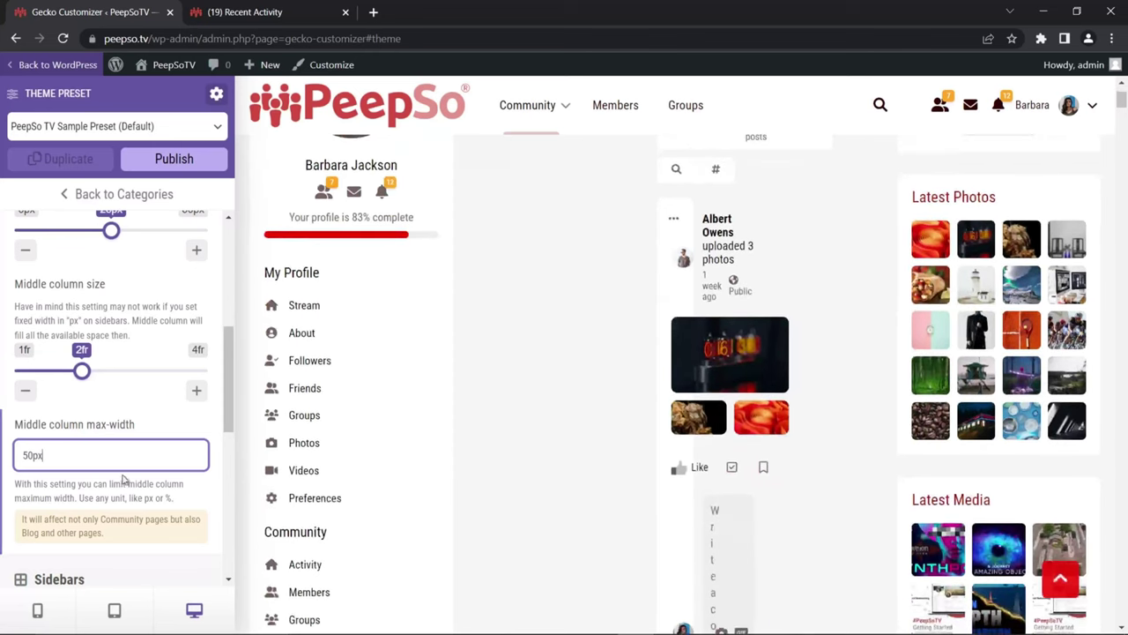
drag(22, 454, 35, 455)
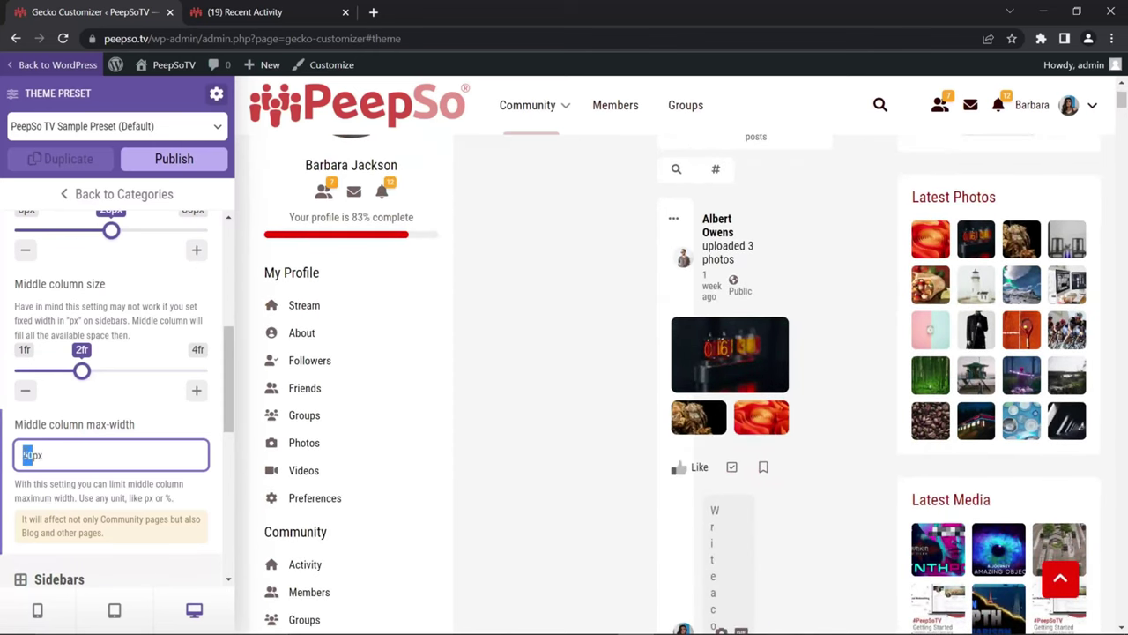
text(125)
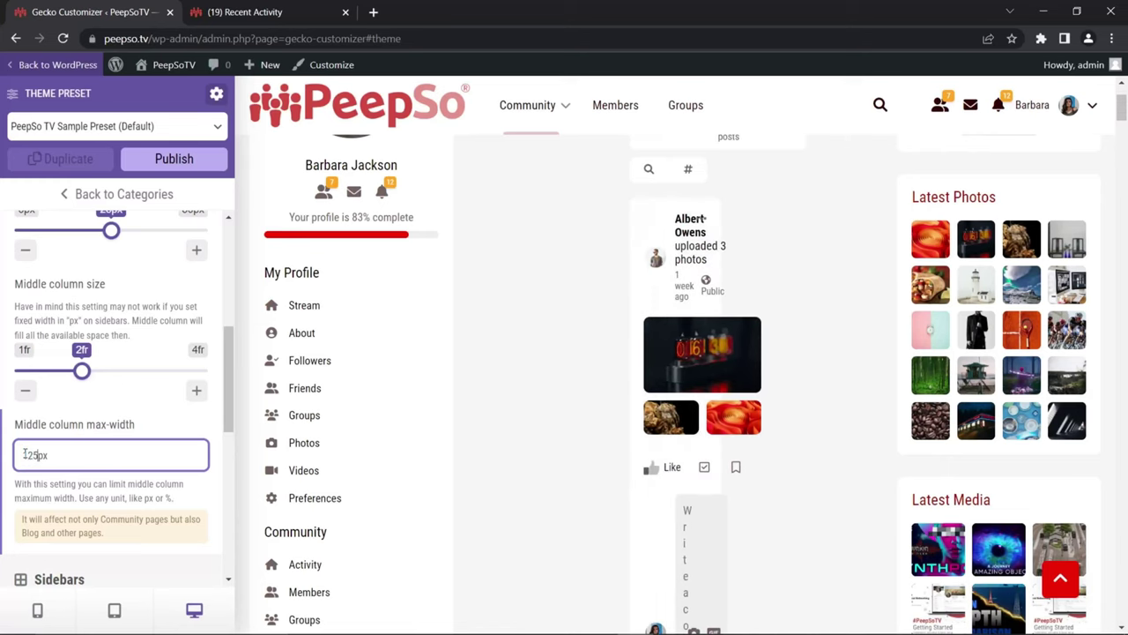
scroll(576, 428, up, 2)
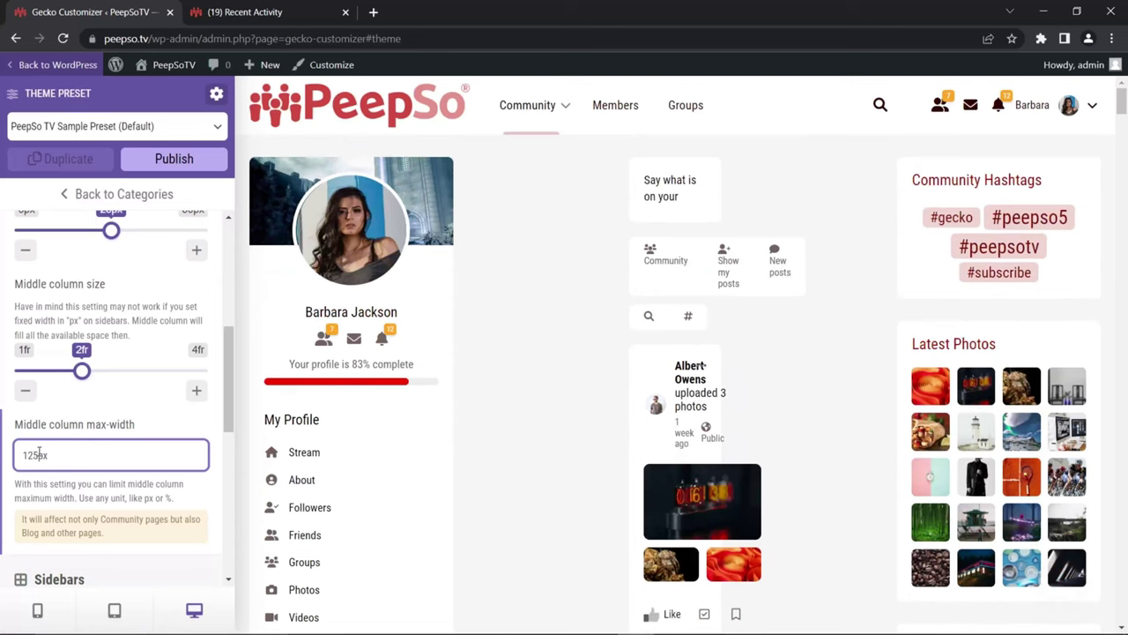
Try a middle column max-width of 300px, examine it in the site preview, and clear the max-width value
drag(38, 453, 25, 455)
key(BackSpace)
text(300)
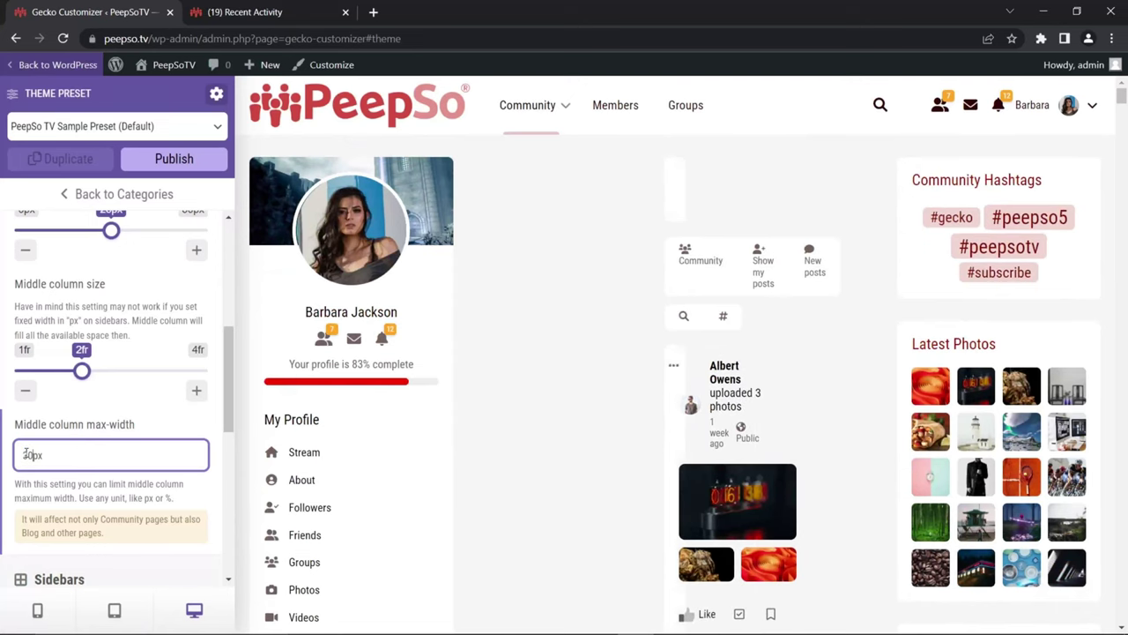
scroll(817, 380, down, 3)
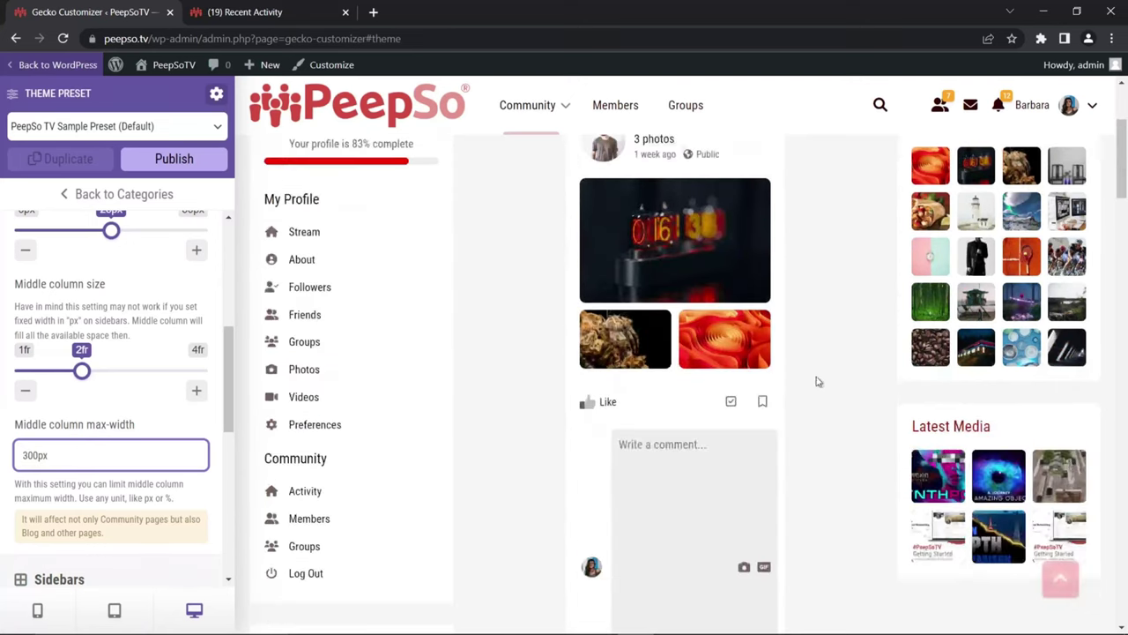
scroll(811, 406, up, 3)
scroll(794, 387, down, 5)
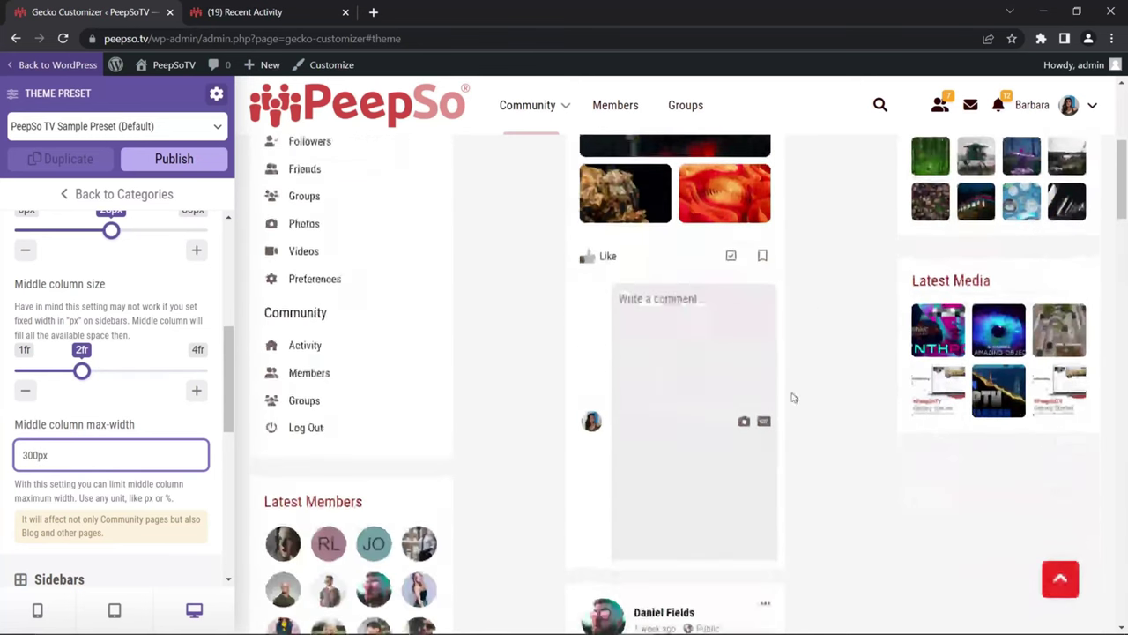
double_click(53, 455)
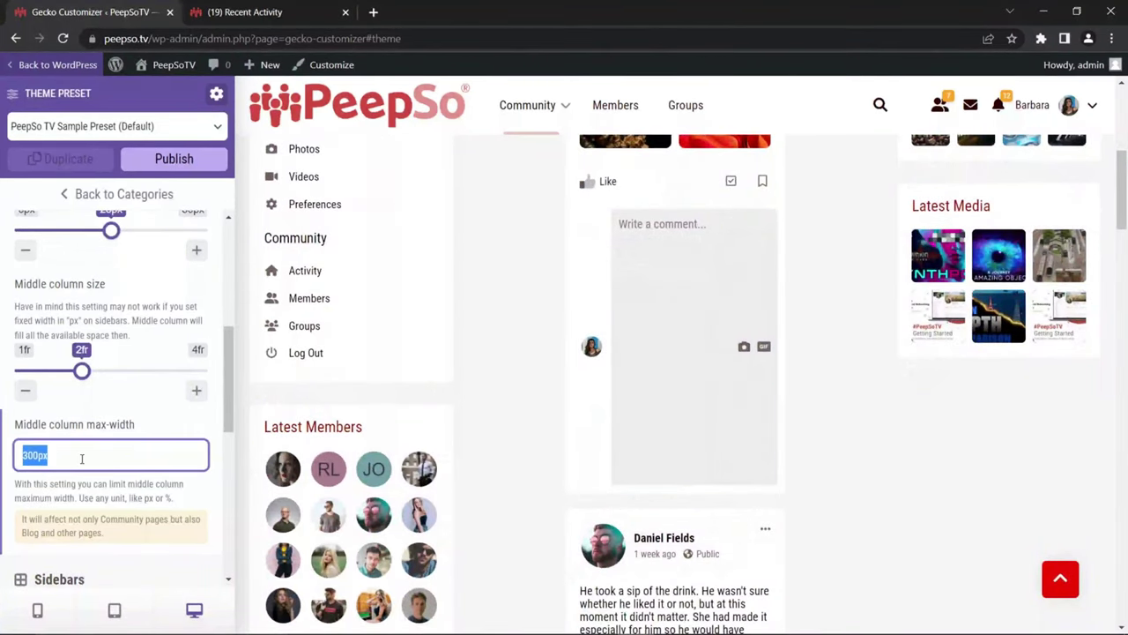
key(BackSpace)
scroll(761, 340, up, 6)
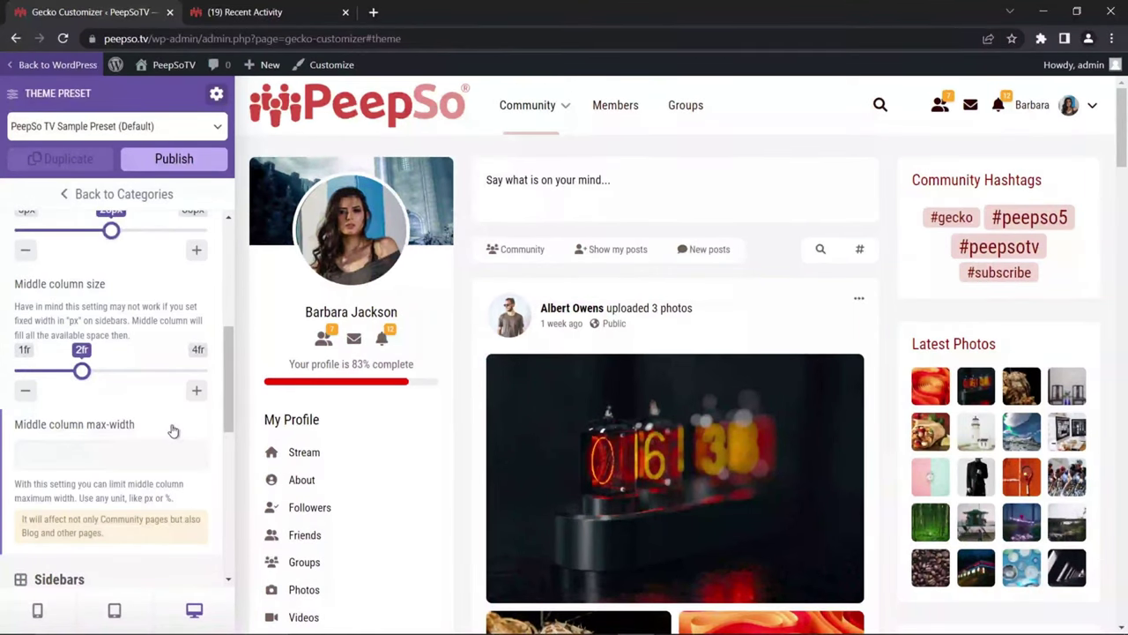
Enable sticky sidebars in the Sidebars settings and examine how both sidebars behave along the activity stream in the preview
scroll(173, 430, down, 5)
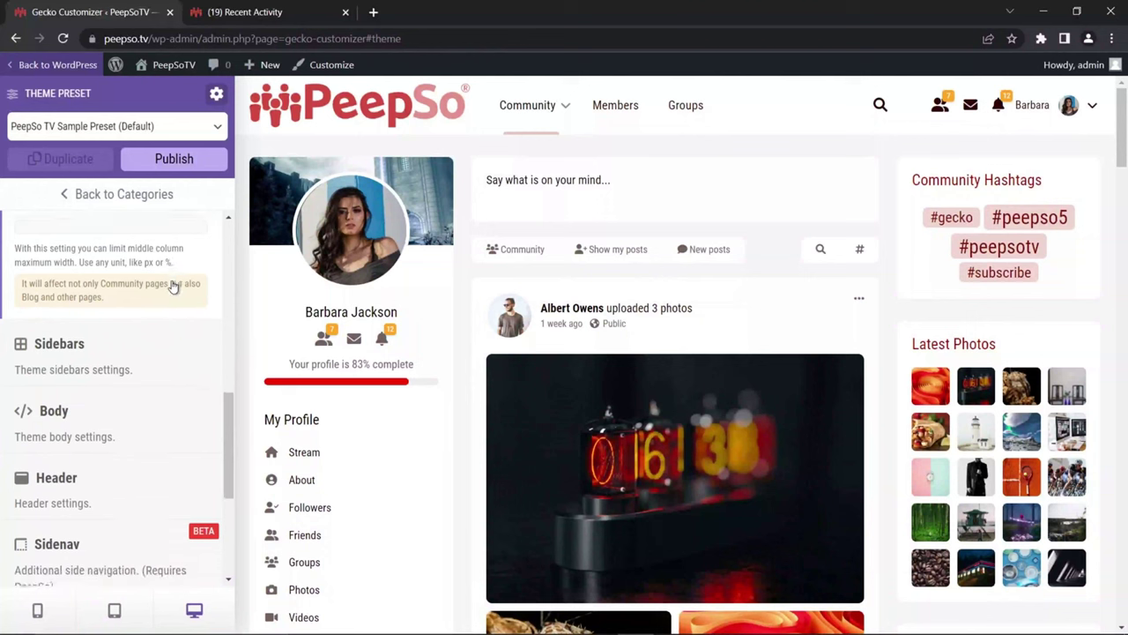
scroll(168, 295, up, 1)
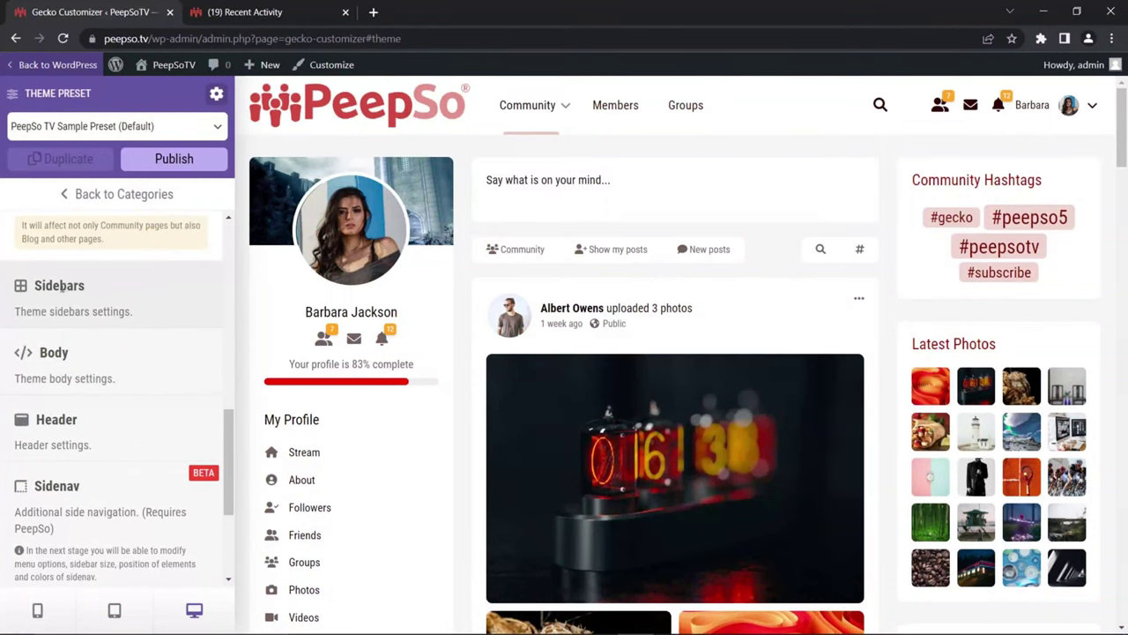
click(80, 284)
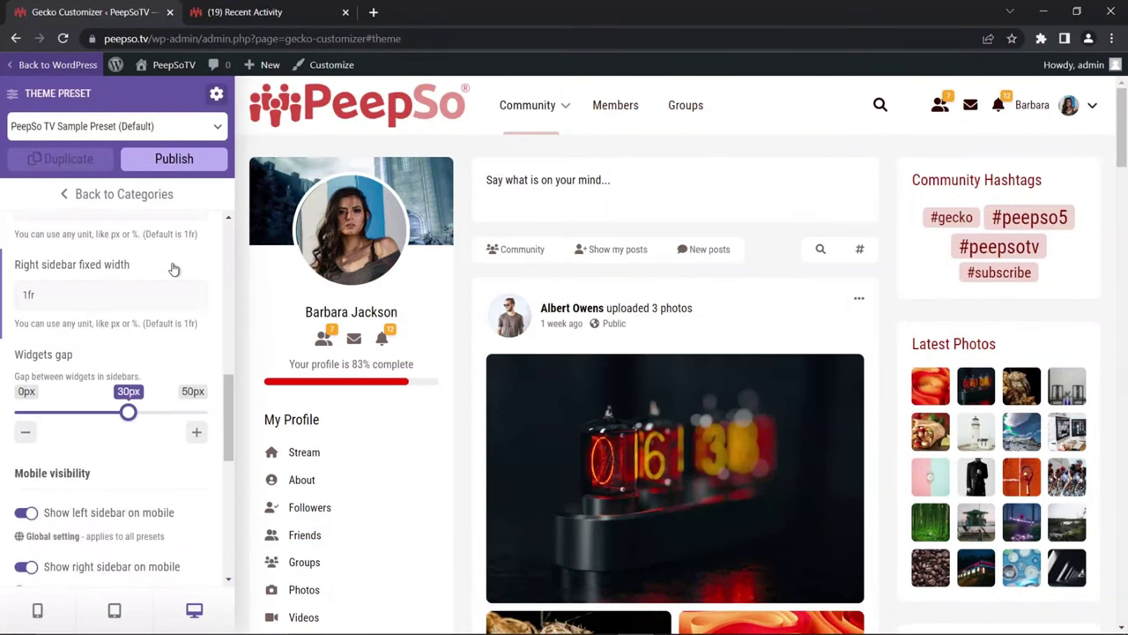
scroll(176, 281, up, 5)
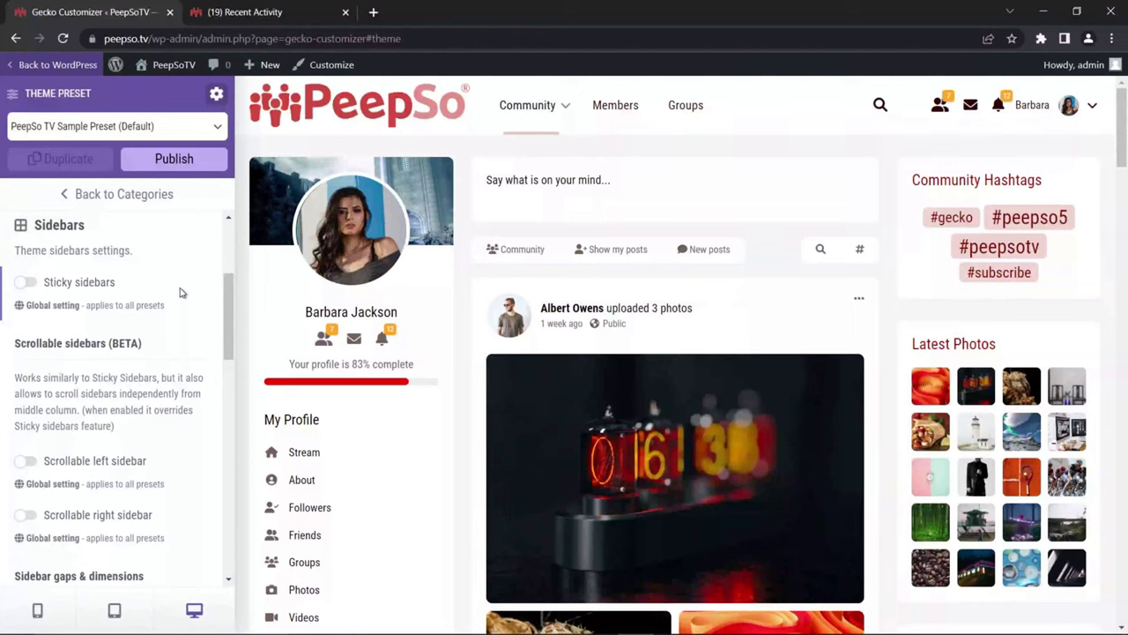
click(26, 282)
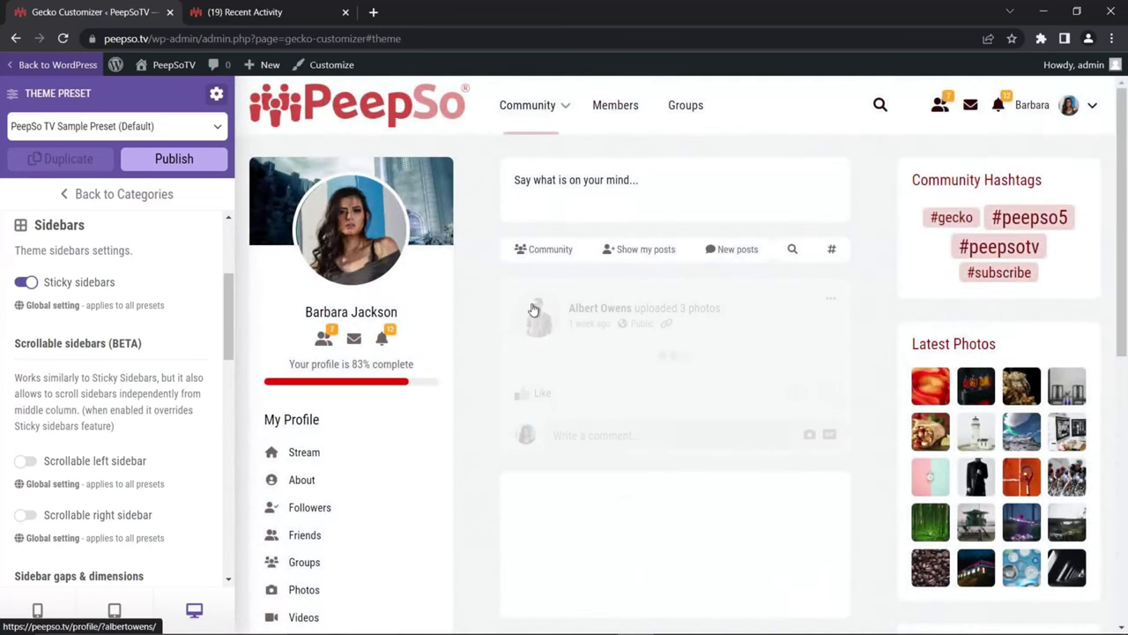
scroll(679, 303, down, 4)
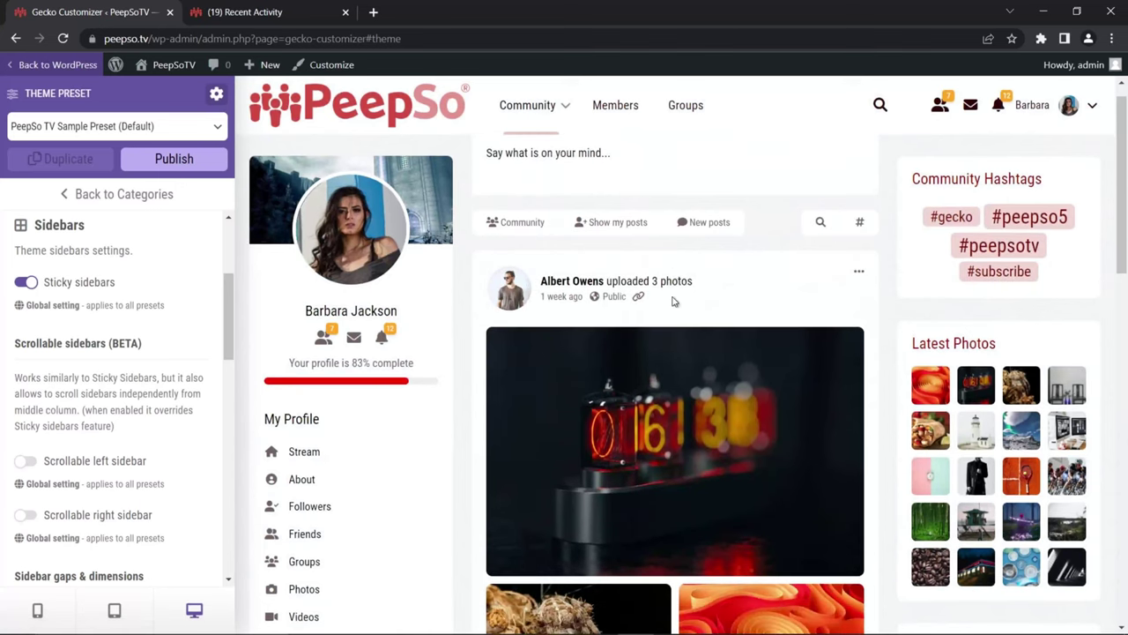
scroll(673, 303, down, 5)
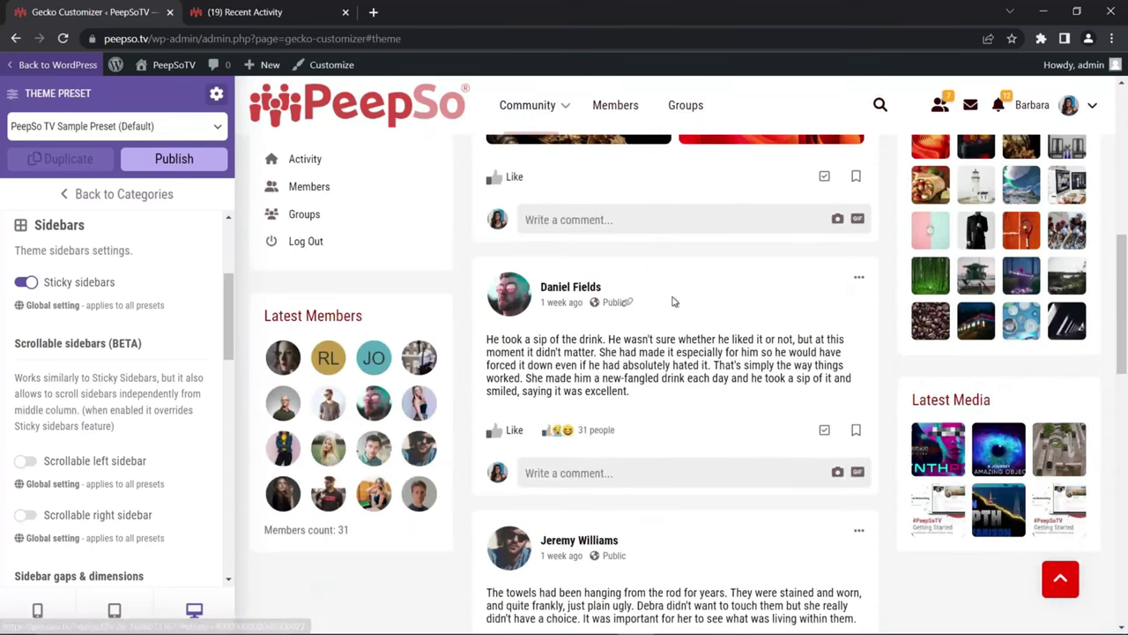
scroll(375, 322, down, 4)
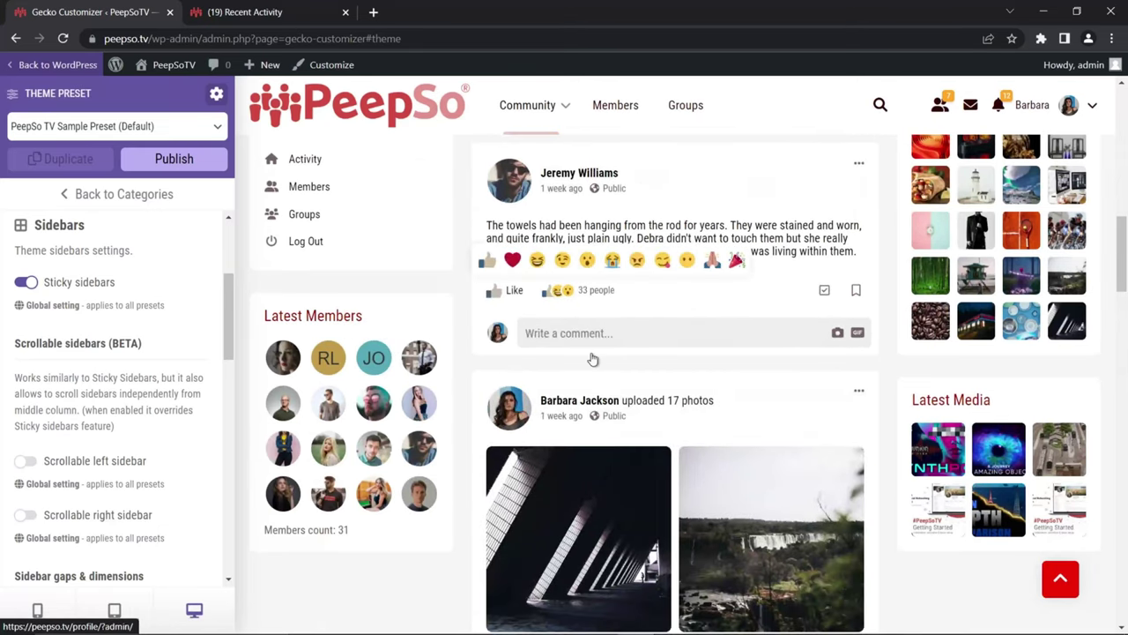
scroll(592, 359, up, 10)
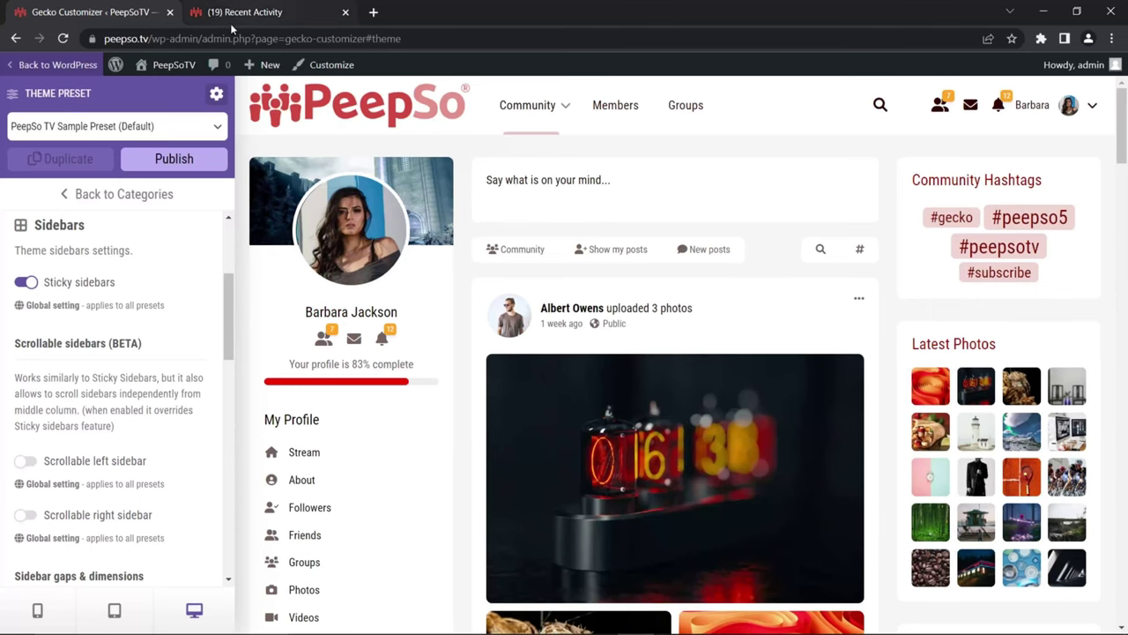
Reload the live community page and examine how the sticky left and right sidebars behave along the activity stream
click(276, 13)
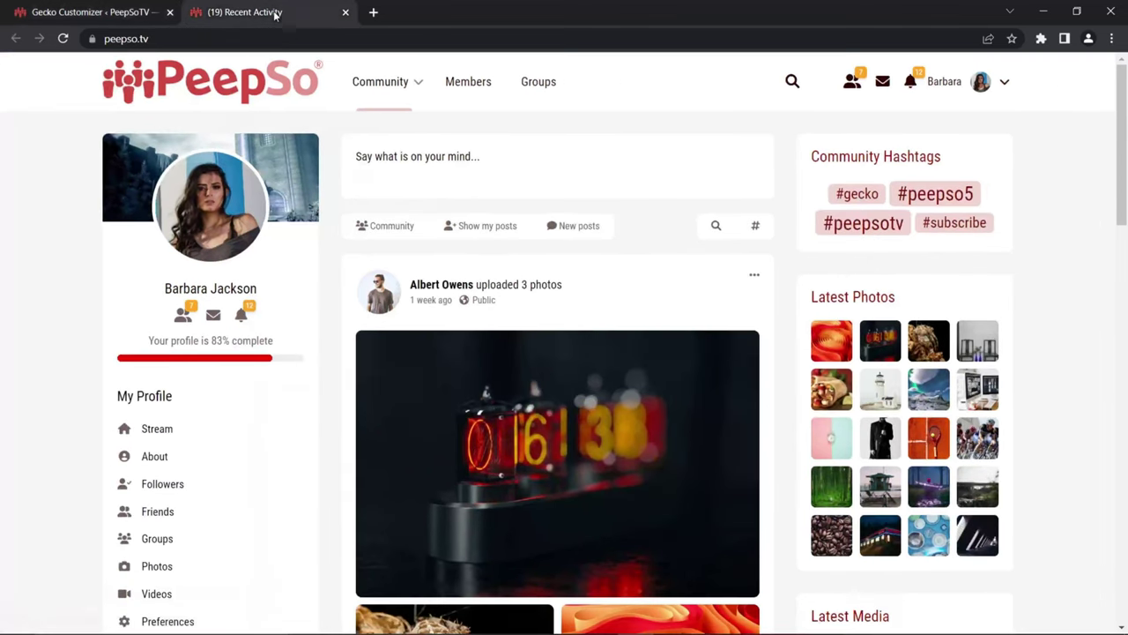
click(62, 38)
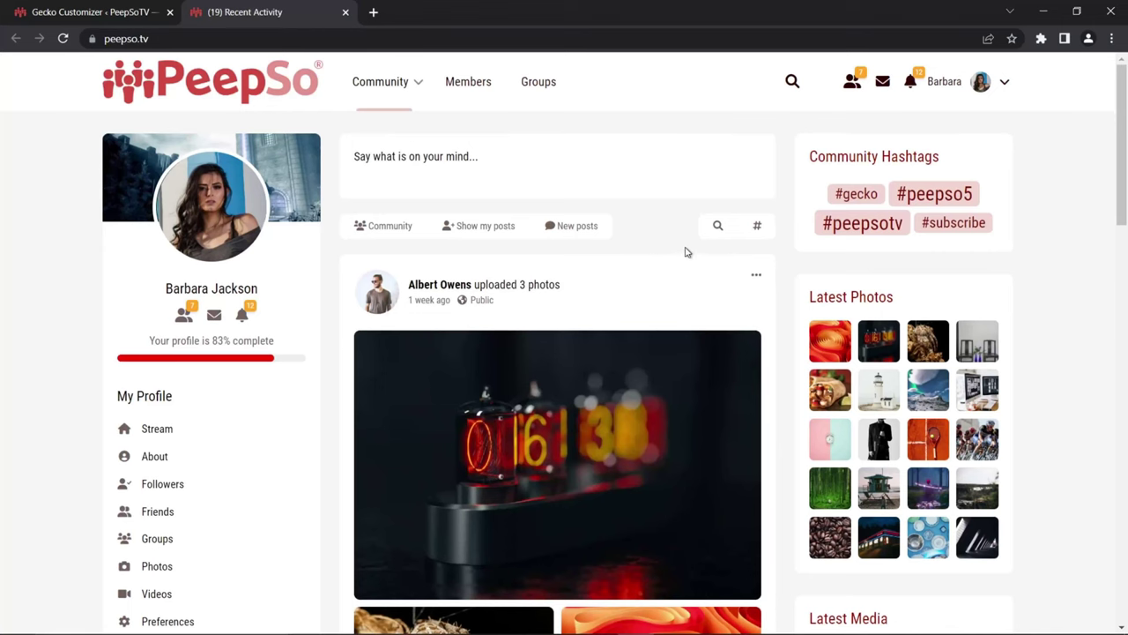
scroll(675, 246, down, 2)
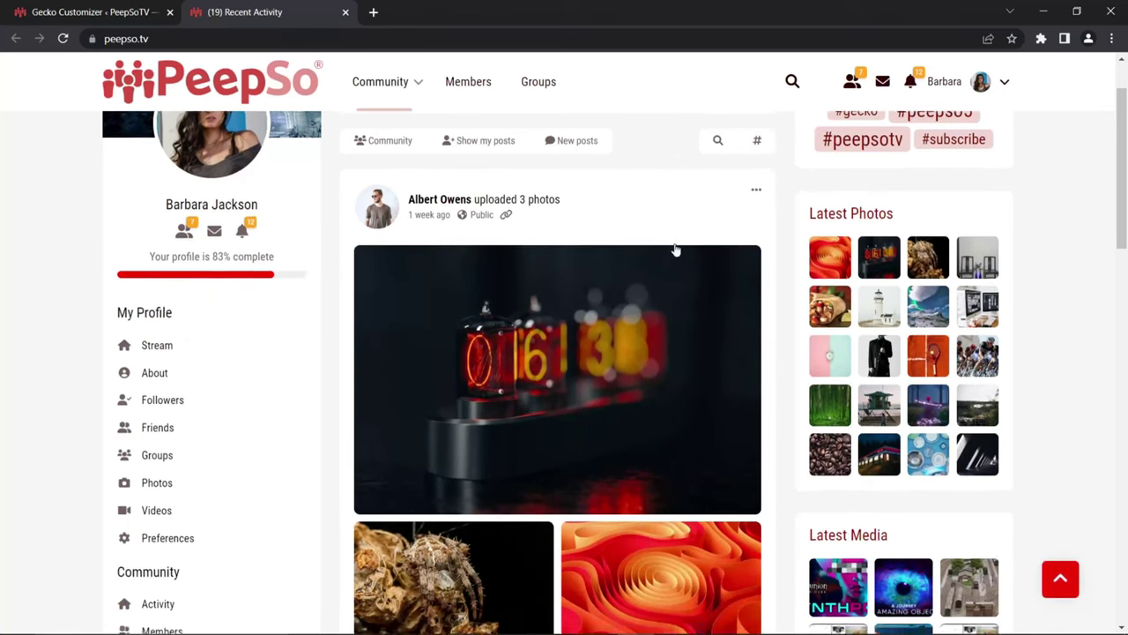
scroll(666, 245, down, 1)
scroll(668, 248, up, 1)
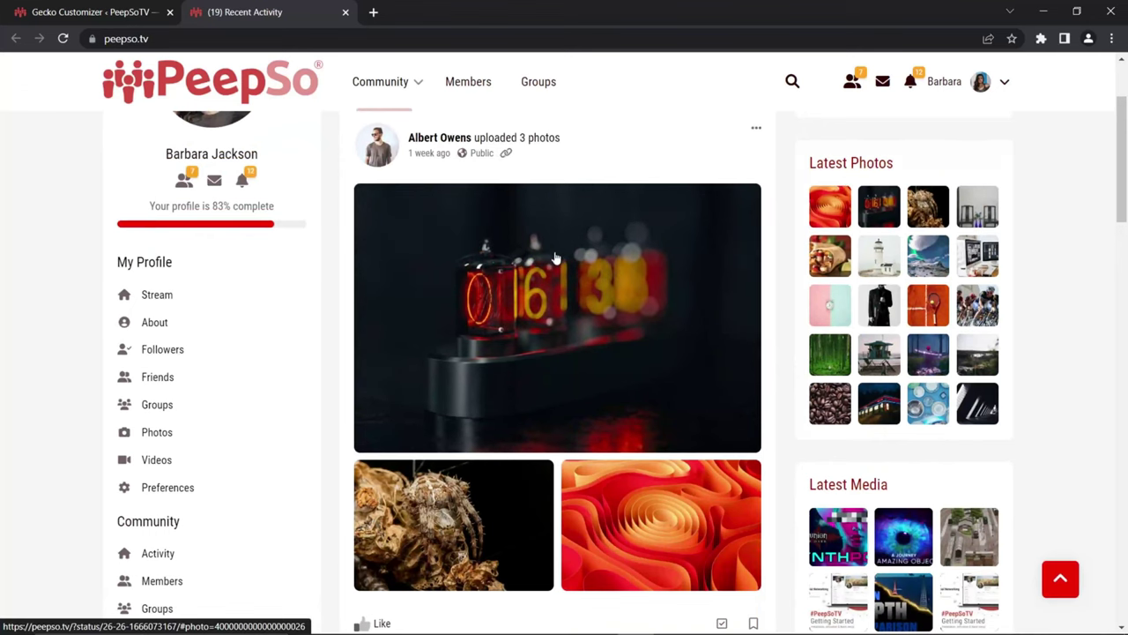
scroll(556, 258, down, 1)
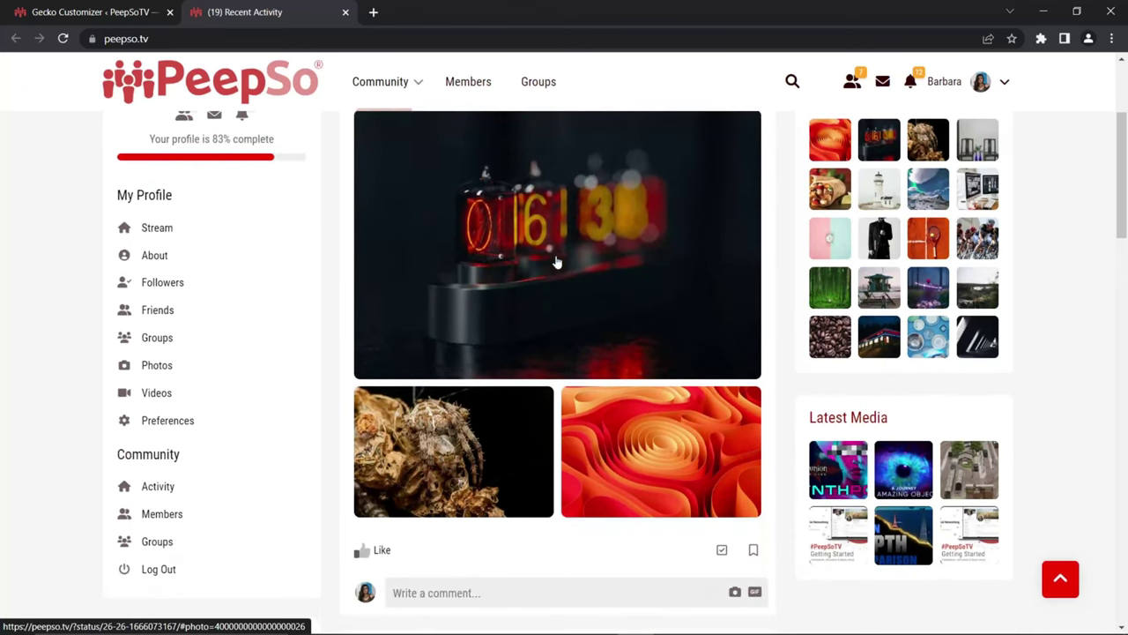
scroll(557, 261, down, 3)
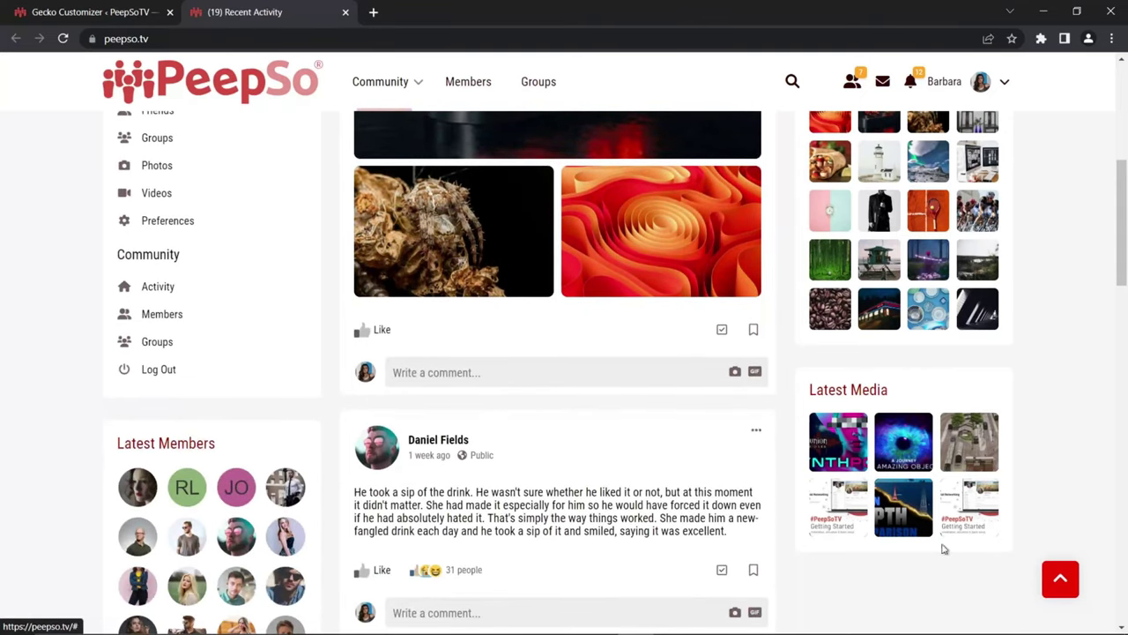
scroll(590, 351, down, 3)
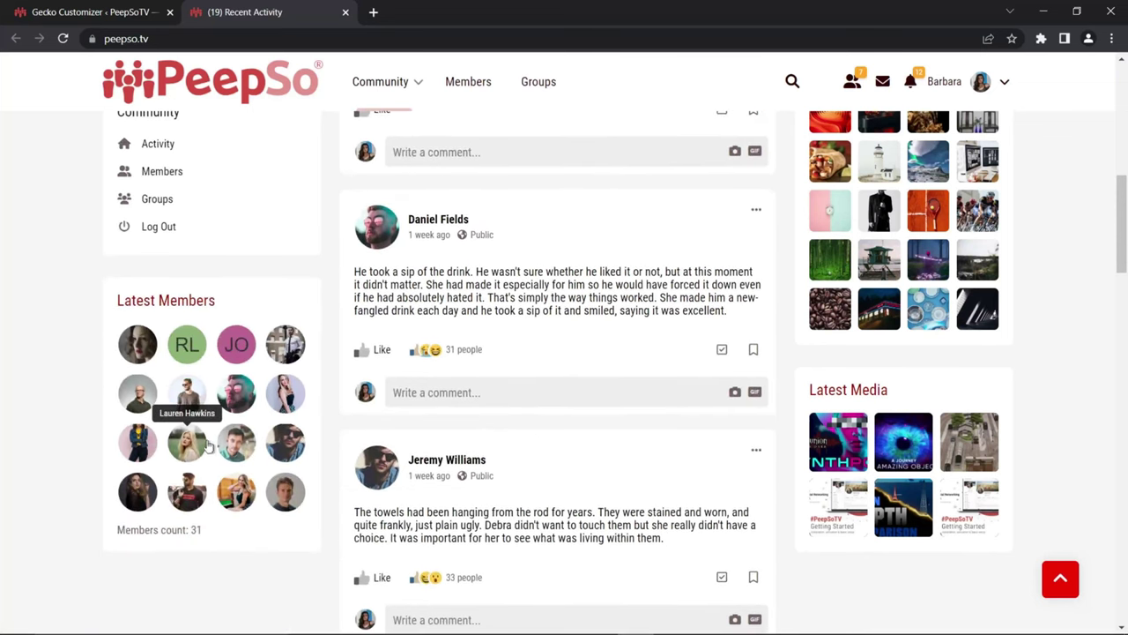
scroll(461, 379, down, 2)
scroll(458, 388, down, 5)
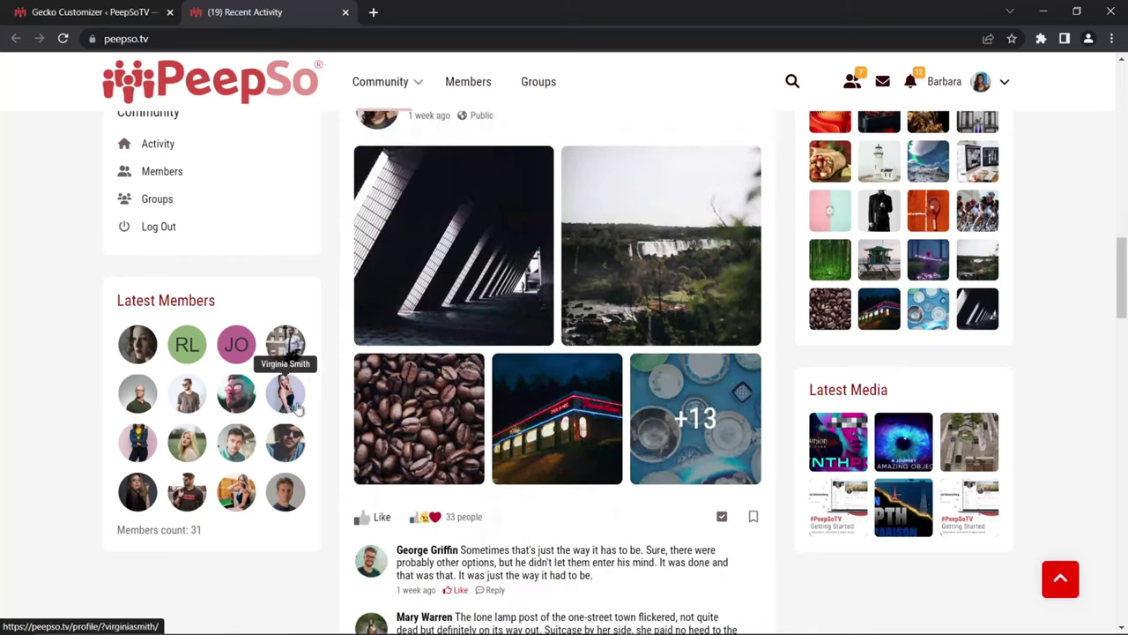
scroll(317, 395, up, 4)
scroll(316, 395, up, 6)
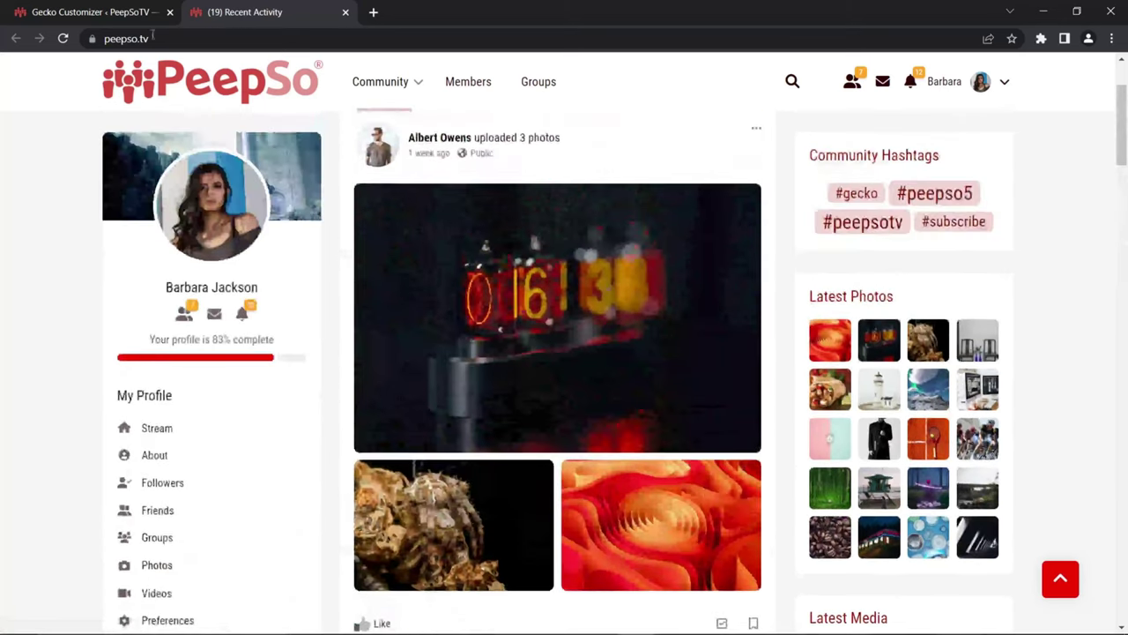
In the Gecko Customizer, disable sticky sidebars, enable the scrollable left and right sidebars, and publish the preset
click(57, 13)
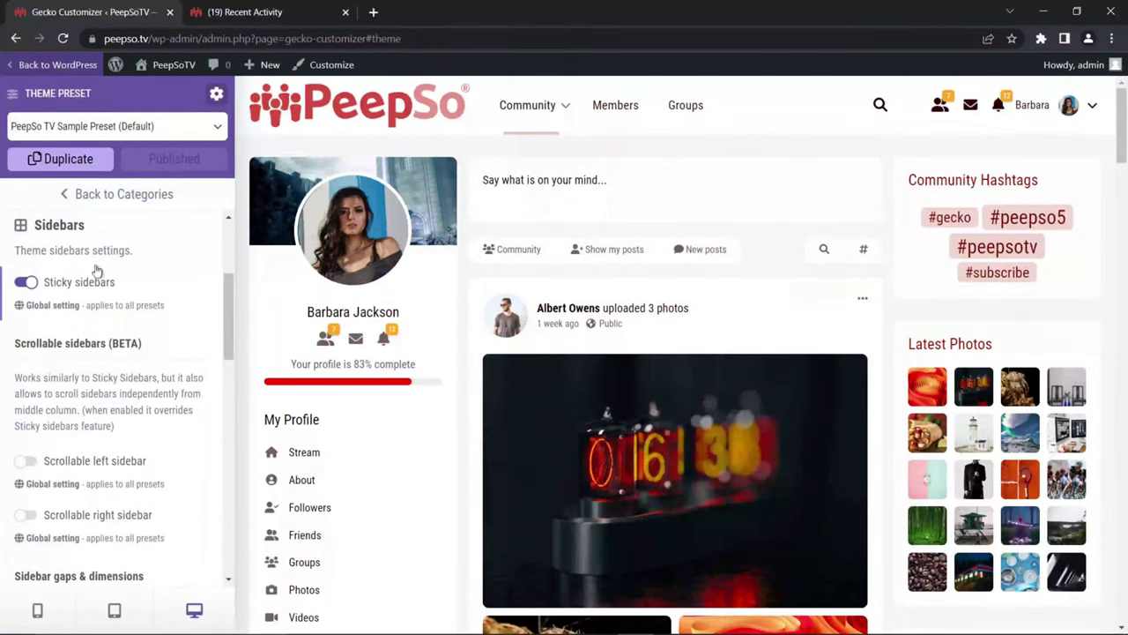
click(27, 282)
scroll(181, 331, down, 2)
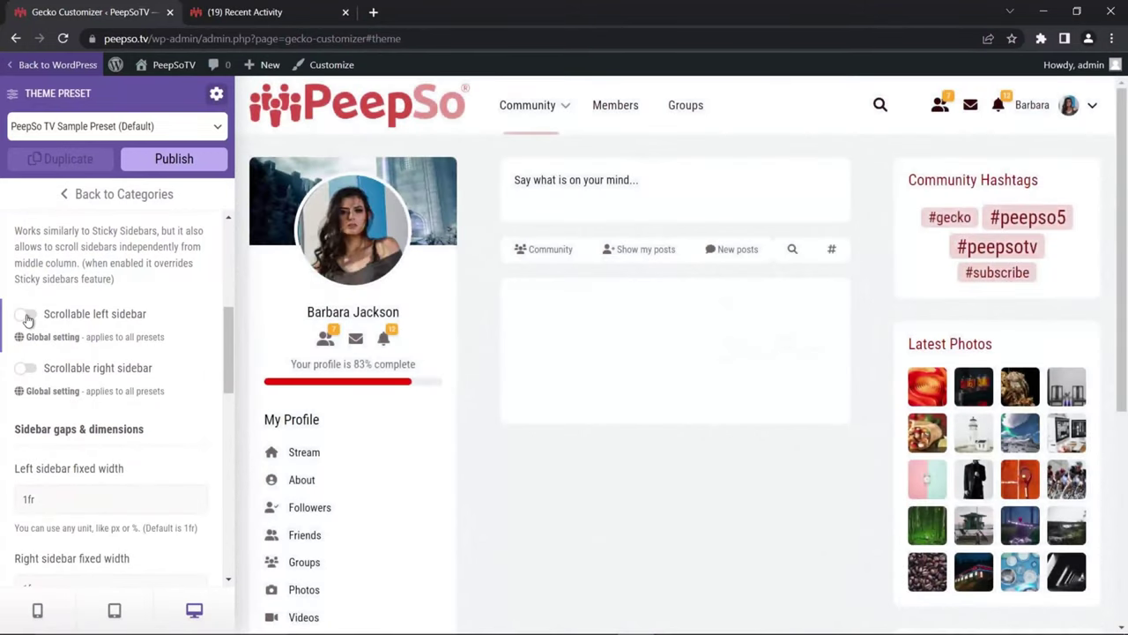
click(27, 317)
click(29, 370)
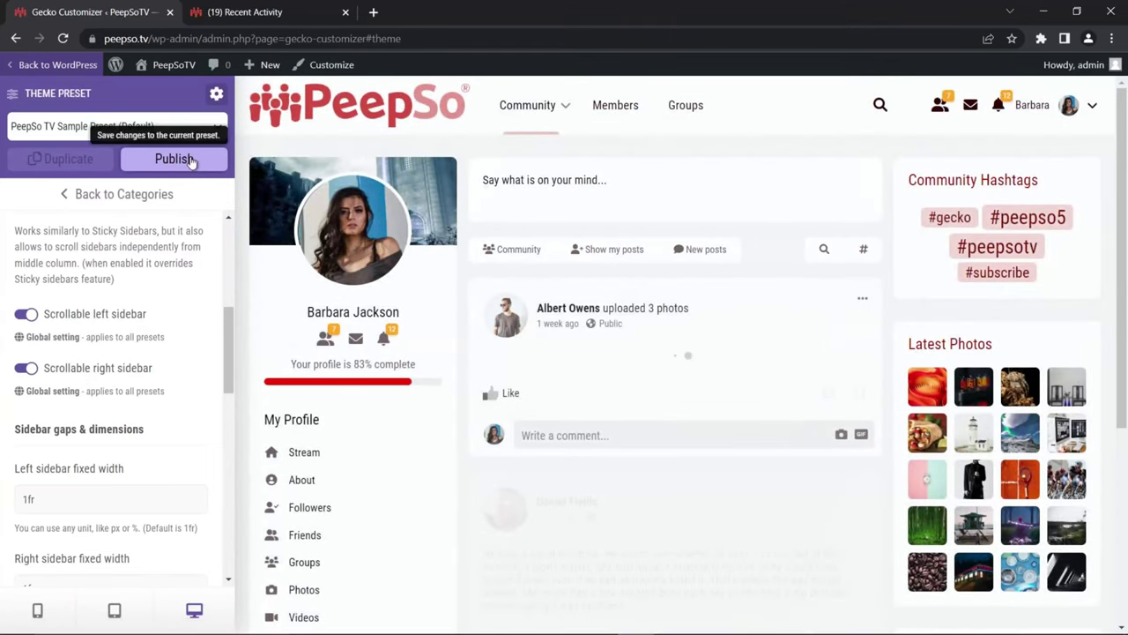
click(201, 158)
Reload the live community page and examine how both sidebars behave while the activity stream moves
click(283, 12)
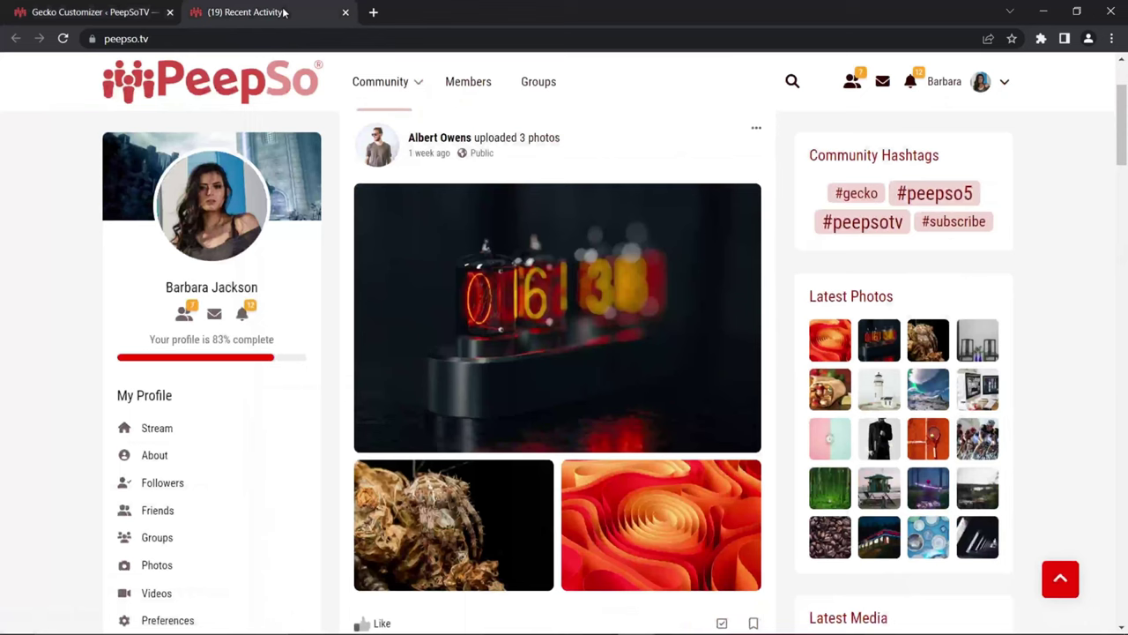
click(62, 38)
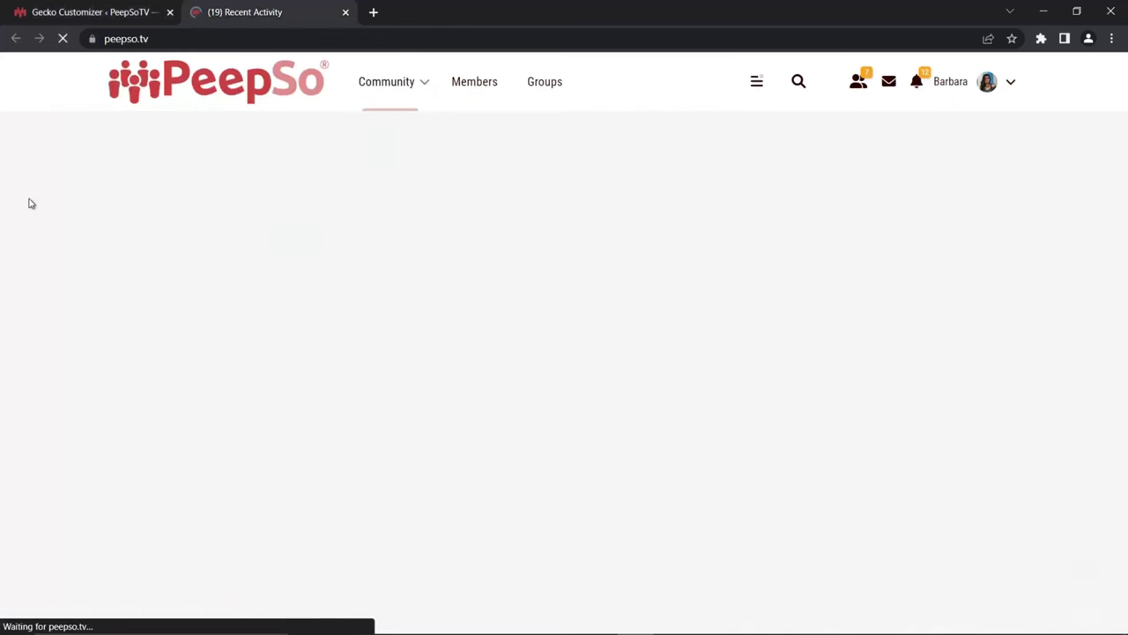
scroll(31, 204, up, 1)
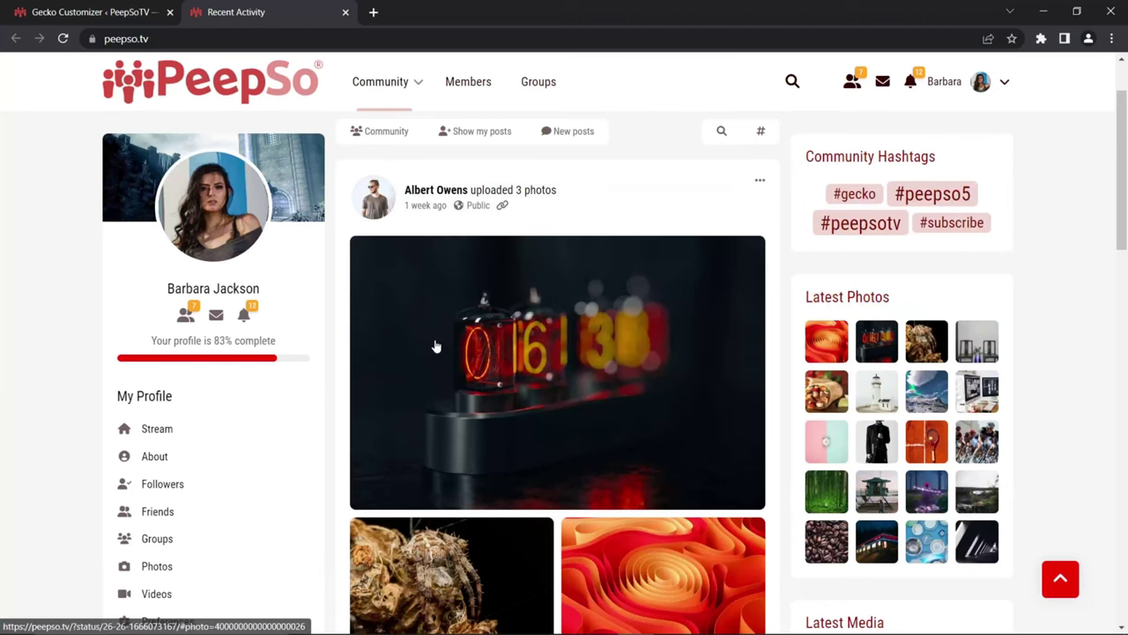
scroll(433, 344, down, 2)
scroll(394, 358, down, 5)
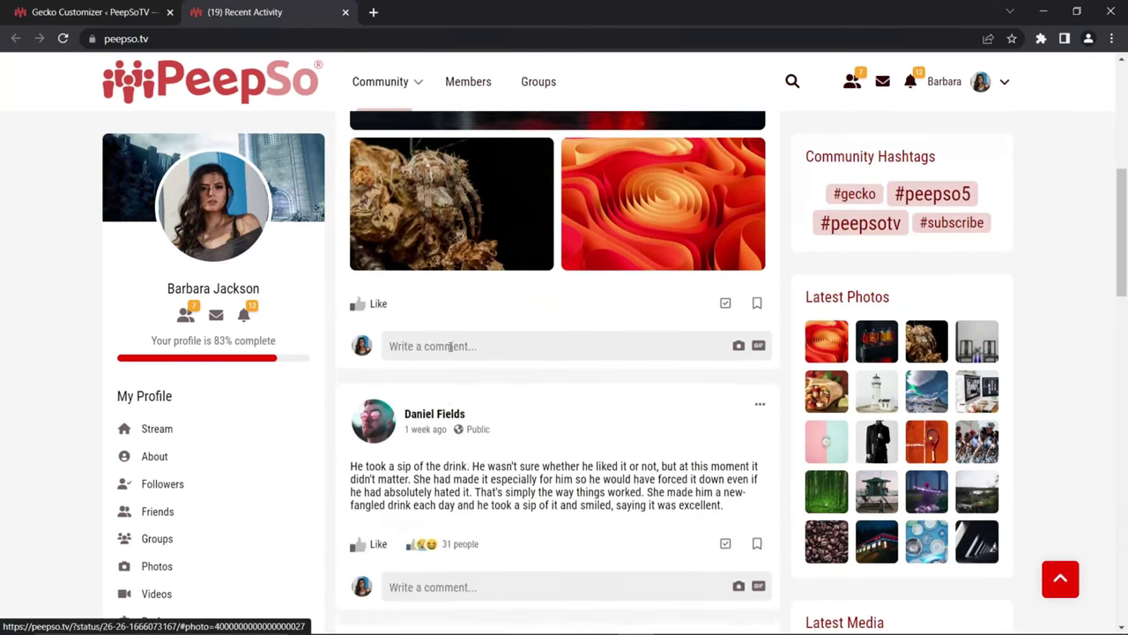
scroll(451, 351, down, 6)
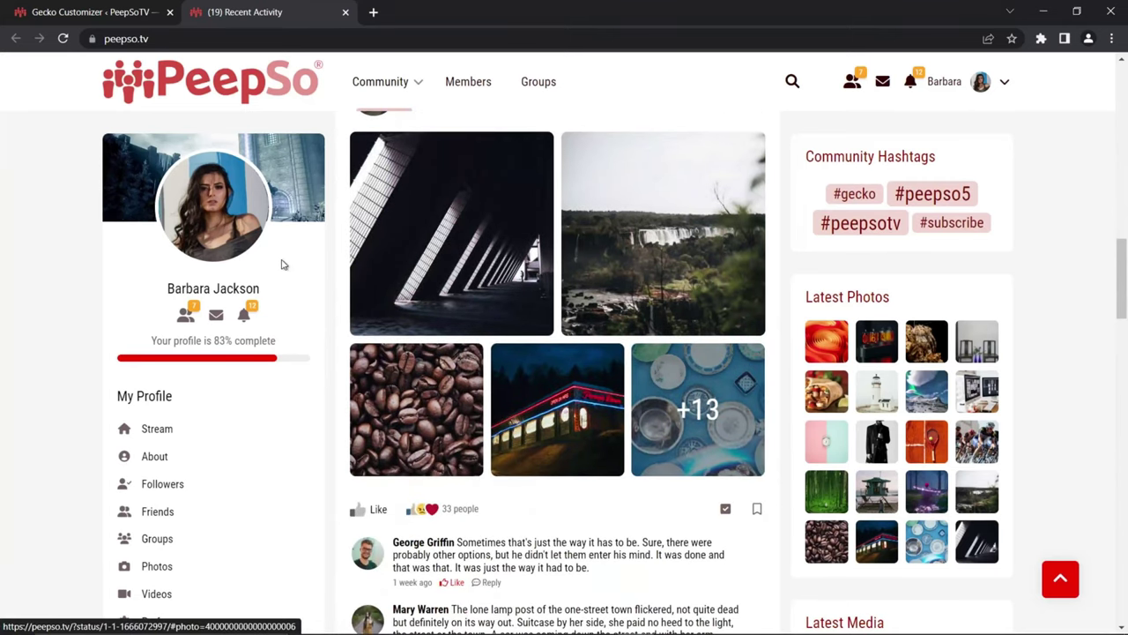
Examine how the left sidebar, right sidebar and middle column scroll independently of each other on the live page
scroll(145, 269, down, 5)
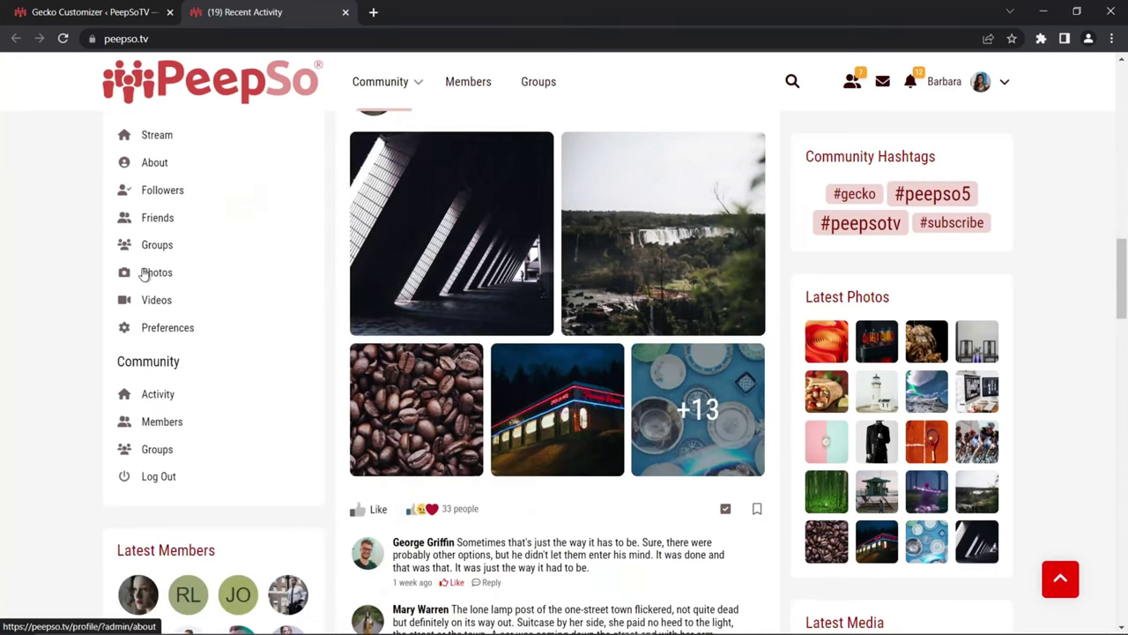
scroll(146, 273, up, 3)
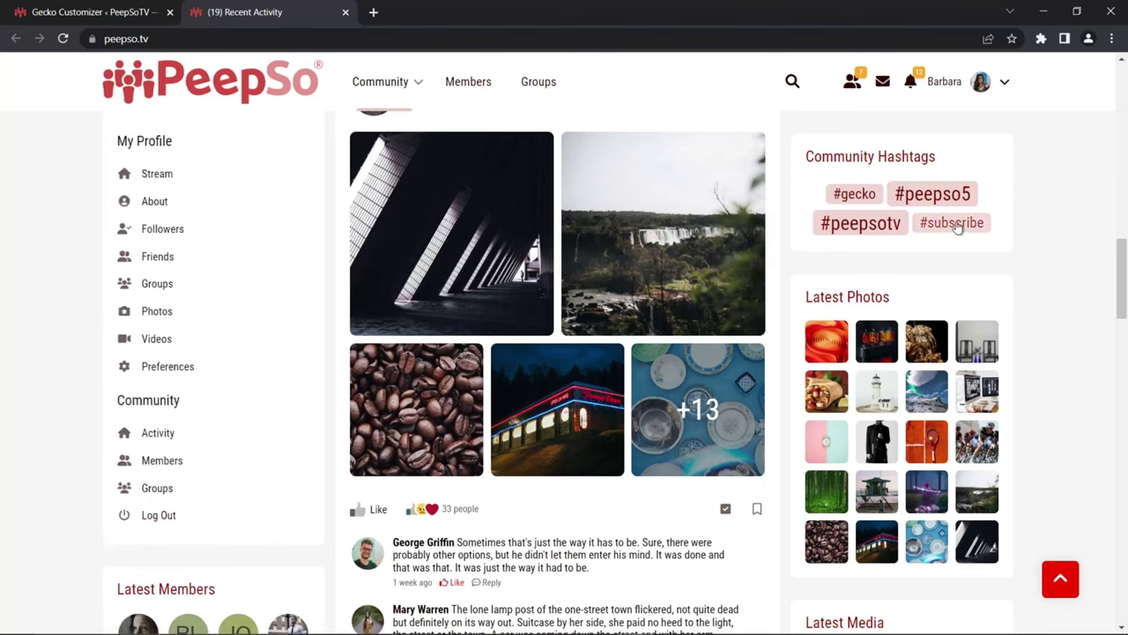
scroll(949, 209, down, 2)
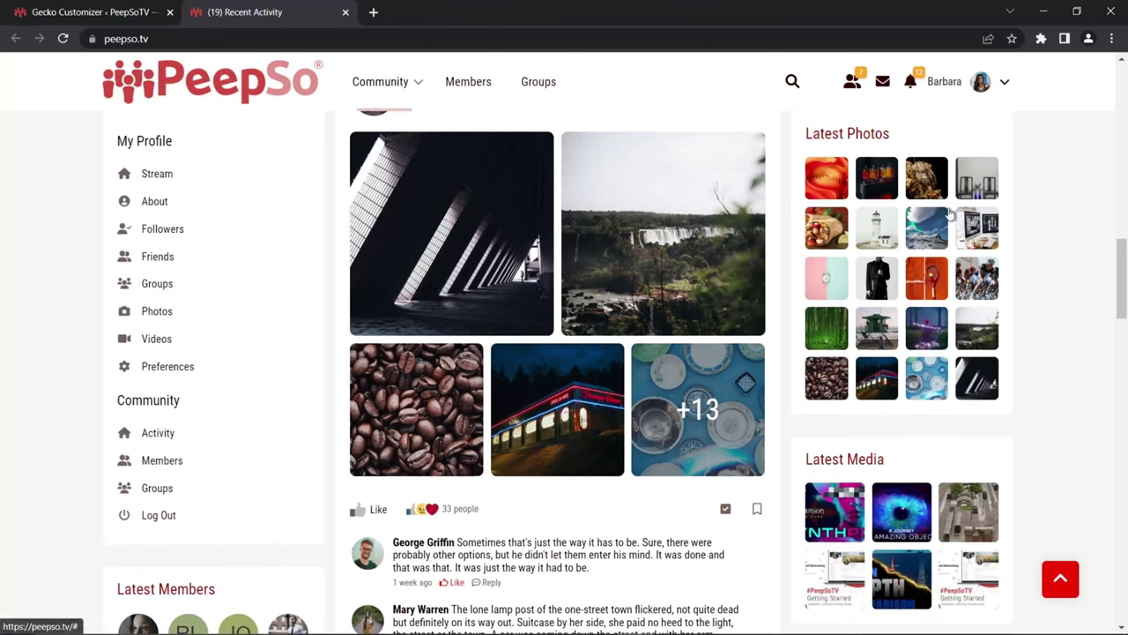
scroll(947, 216, up, 2)
scroll(948, 222, up, 2)
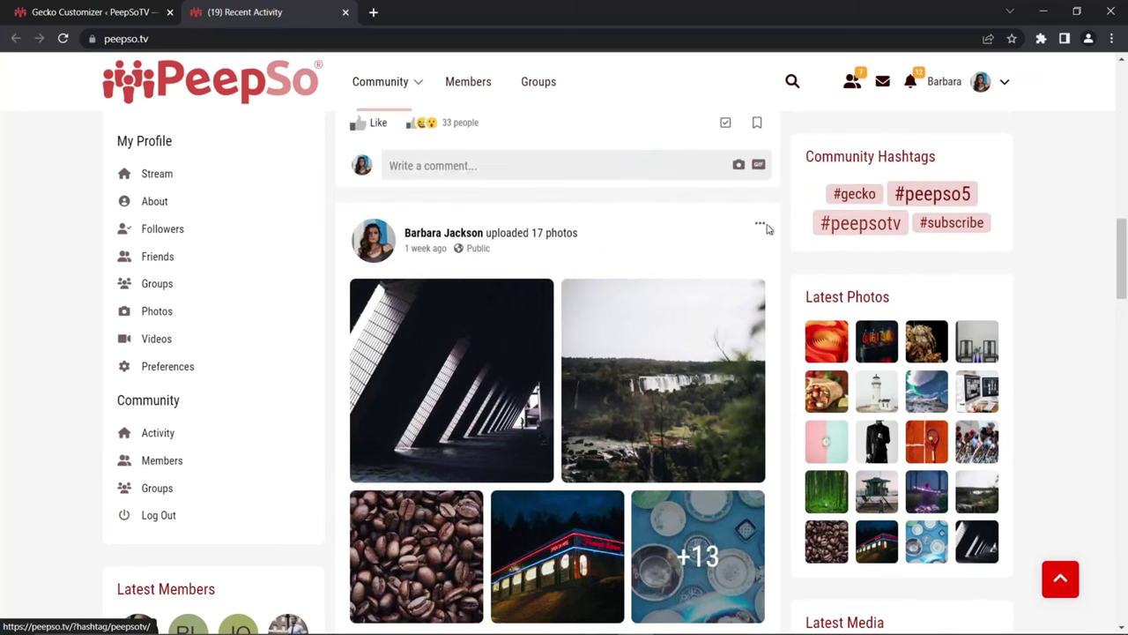
scroll(603, 278, down, 4)
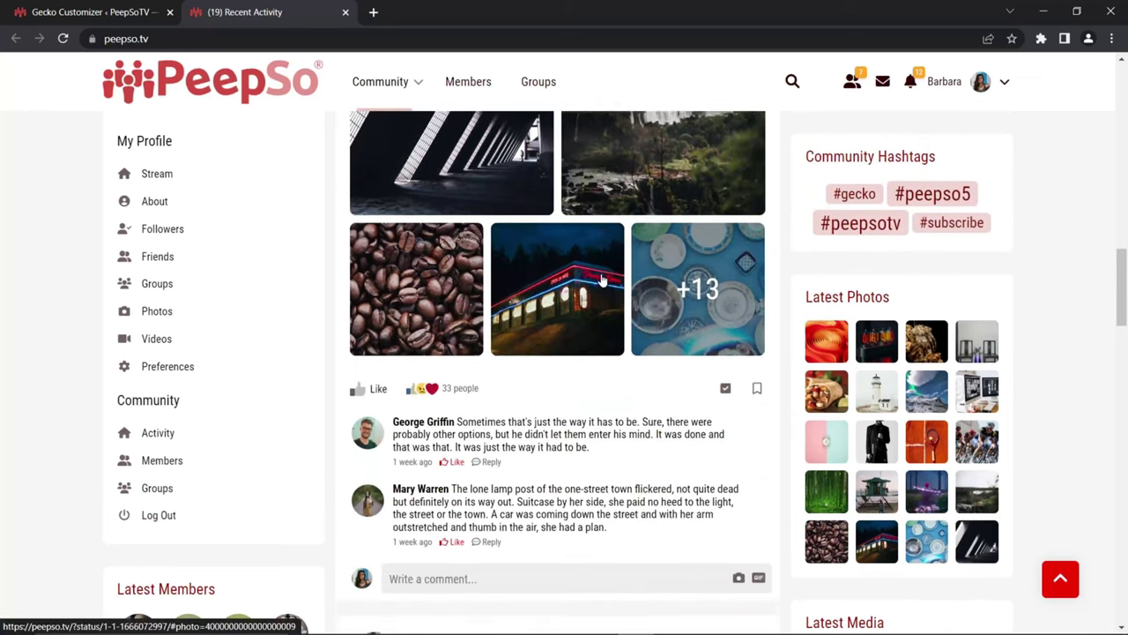
scroll(603, 279, up, 2)
scroll(603, 279, up, 10)
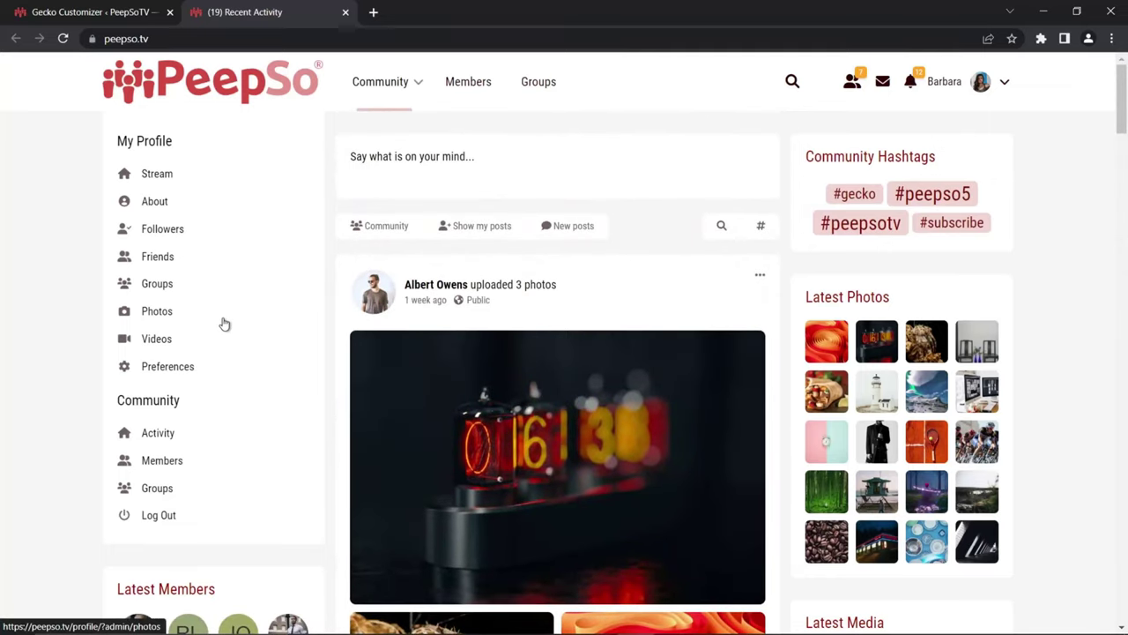
scroll(225, 325, up, 3)
scroll(225, 324, down, 5)
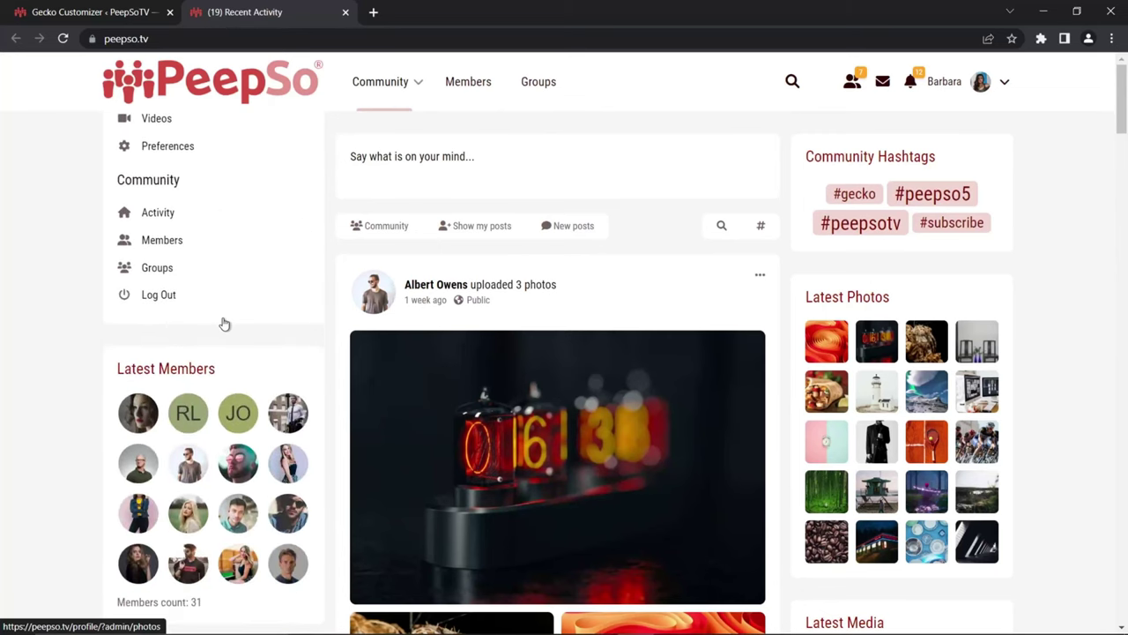
Return to the Gecko Customizer, disable the scrollable left and right sidebars, and publish the preset
click(88, 12)
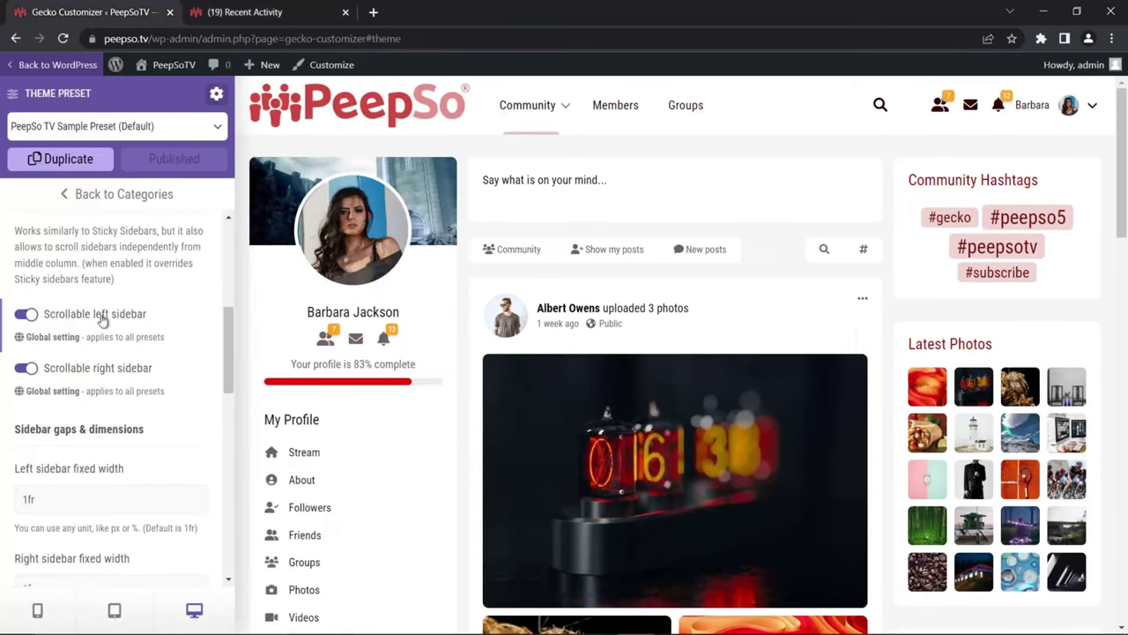
click(24, 315)
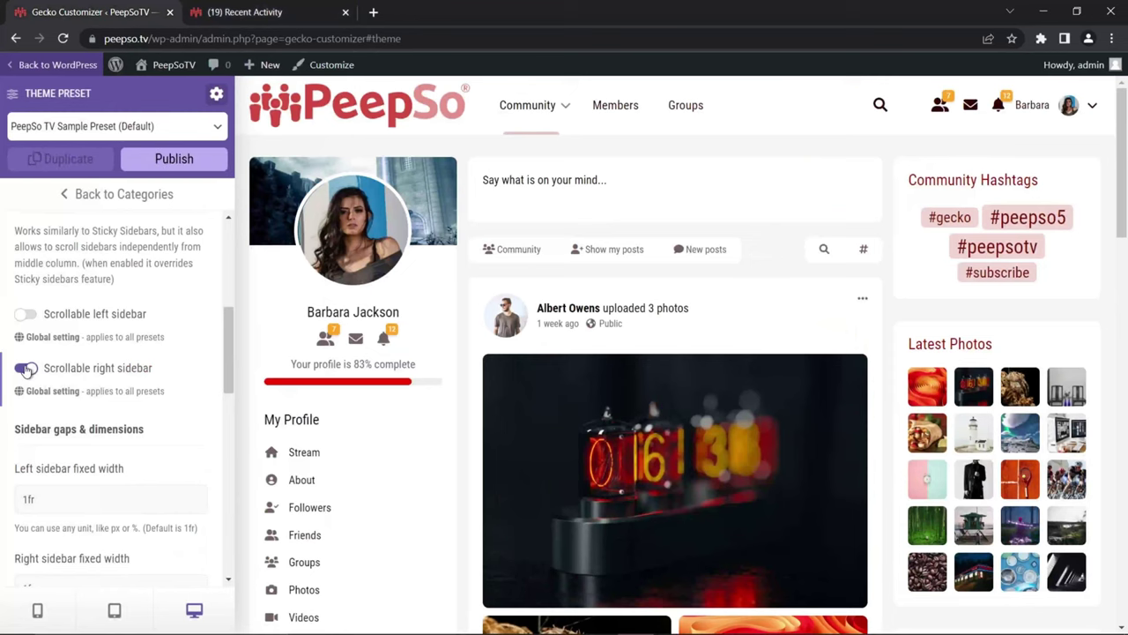
click(28, 368)
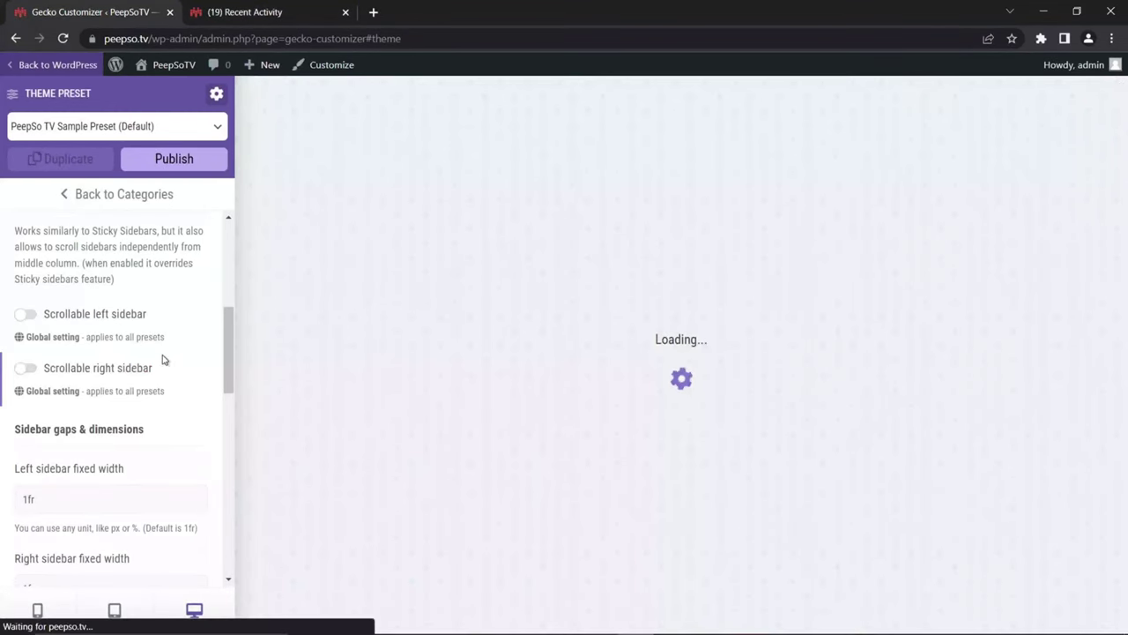
click(175, 158)
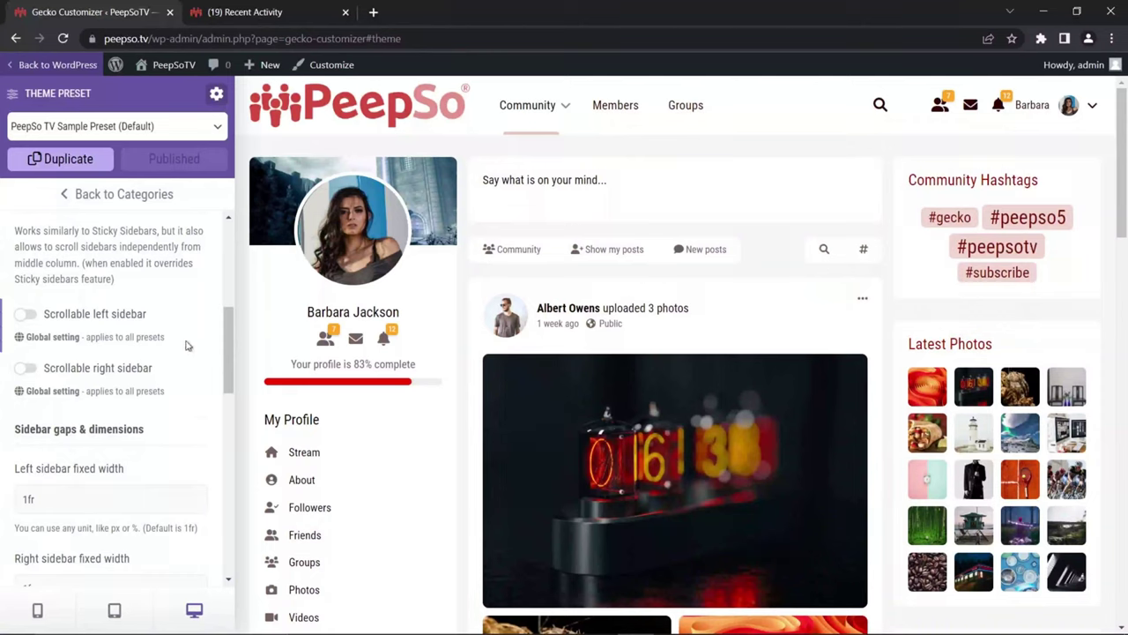
Set the sidebar widgets gap to 0px and examine the spacing between the sidebar widgets in the site preview
scroll(186, 345, down, 5)
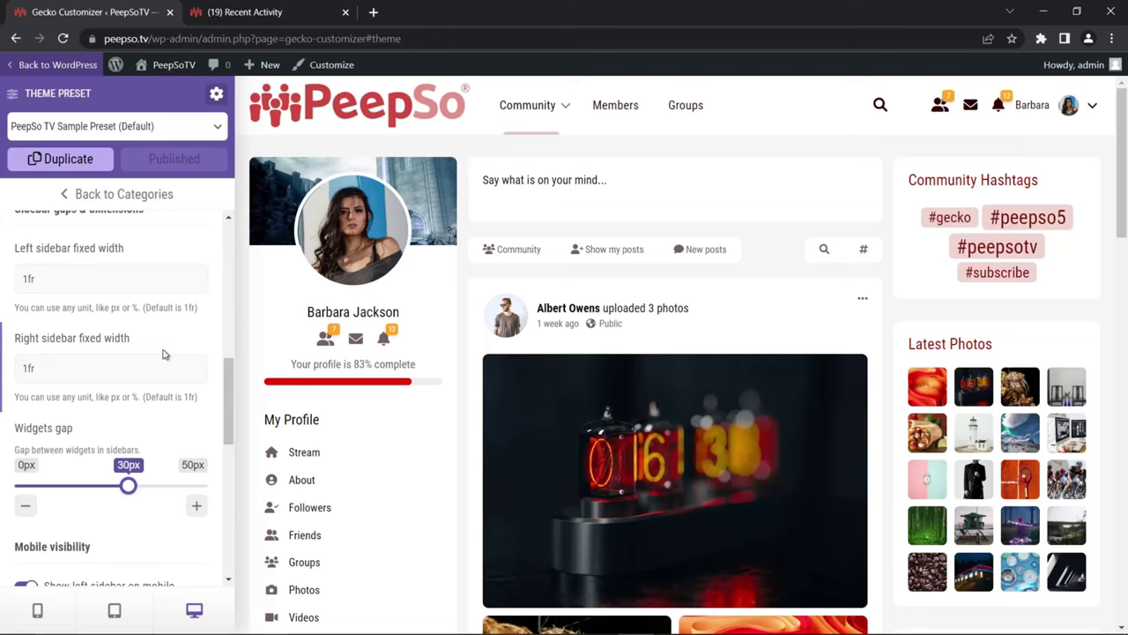
scroll(167, 351, down, 1)
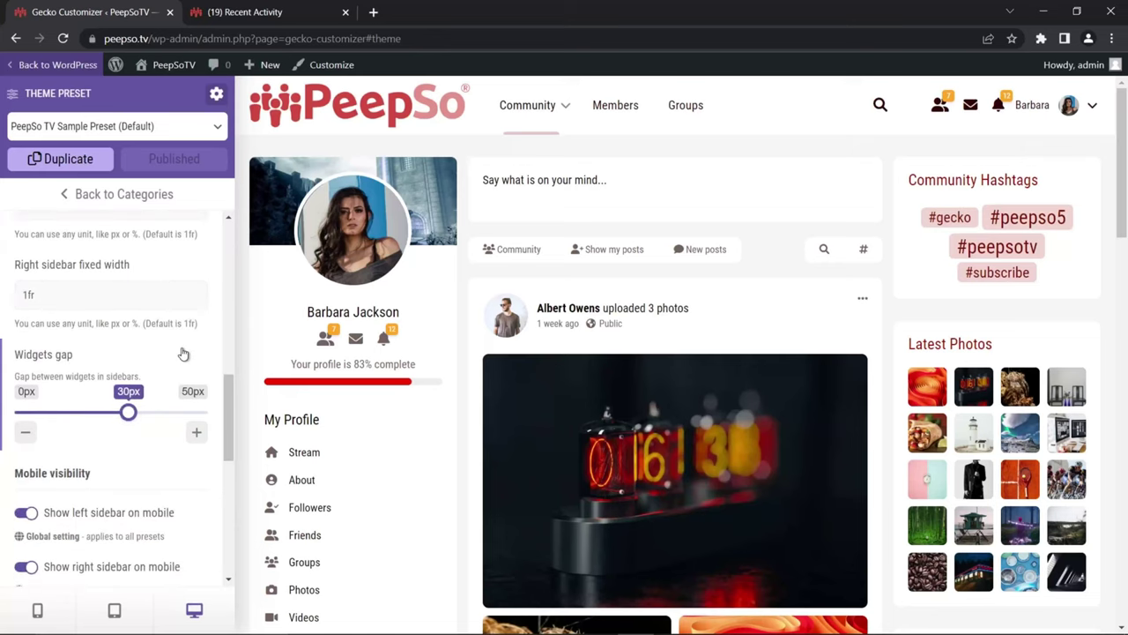
scroll(177, 334, down, 1)
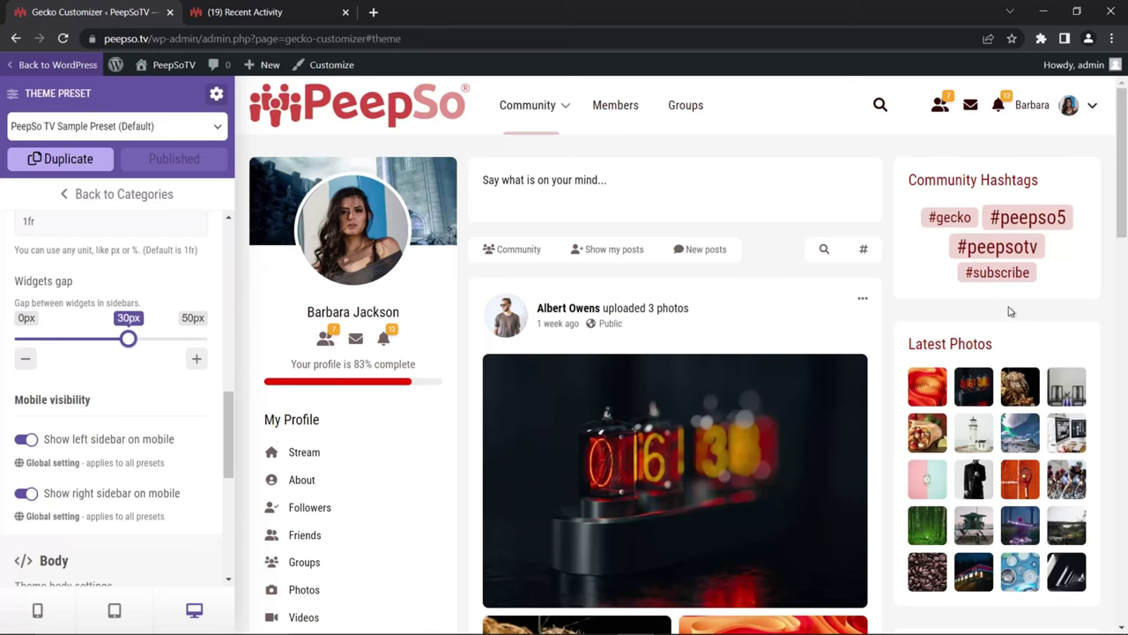
scroll(1012, 316, down, 3)
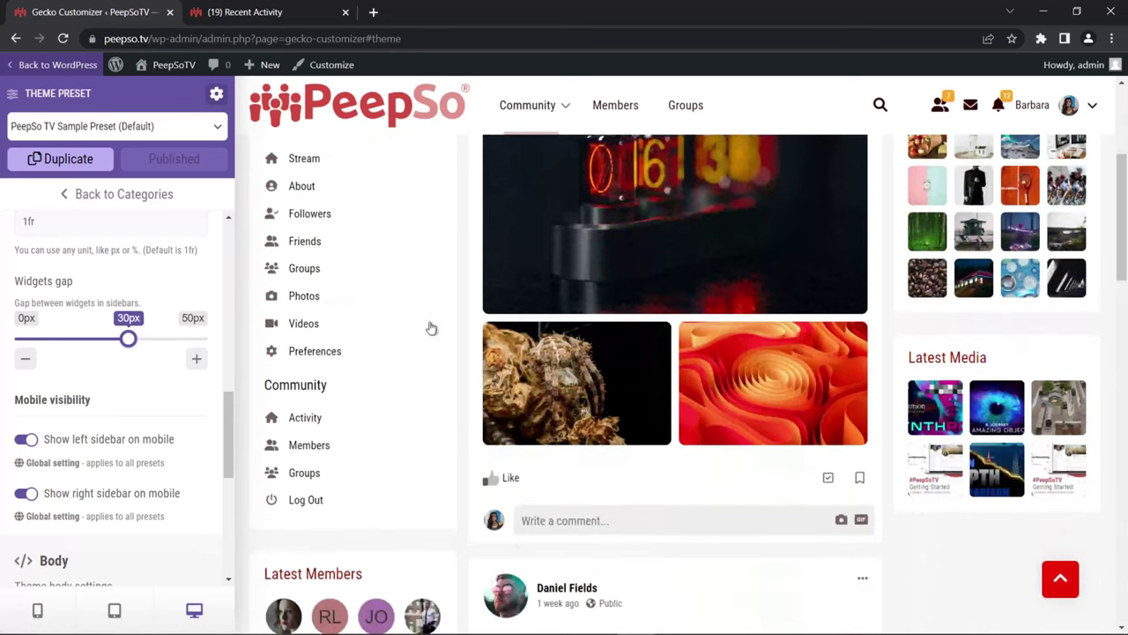
drag(129, 342, 22, 353)
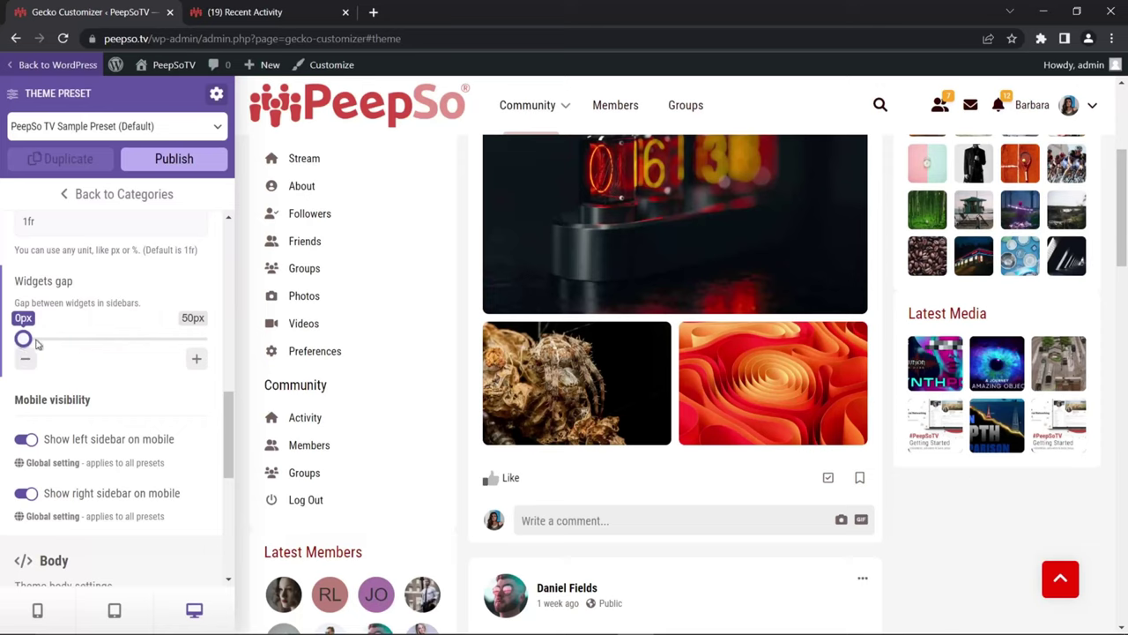
mouse_move(37, 346)
mouse_down()
mouse_move(111, 344)
mouse_move(17, 350)
mouse_up()
scroll(398, 365, down, 1)
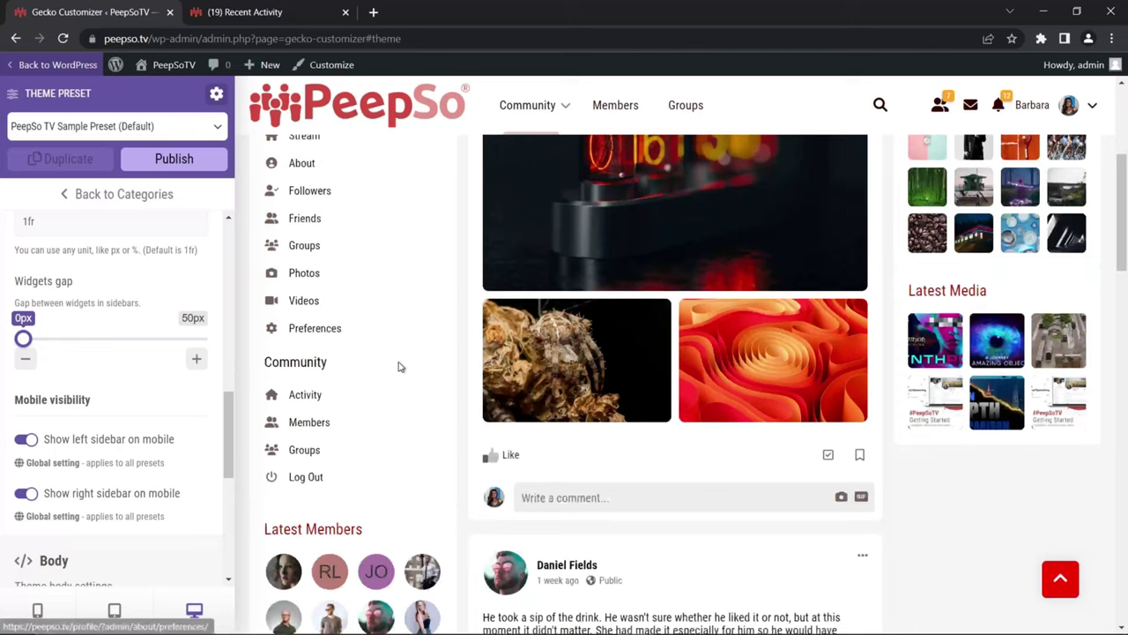
scroll(416, 403, down, 2)
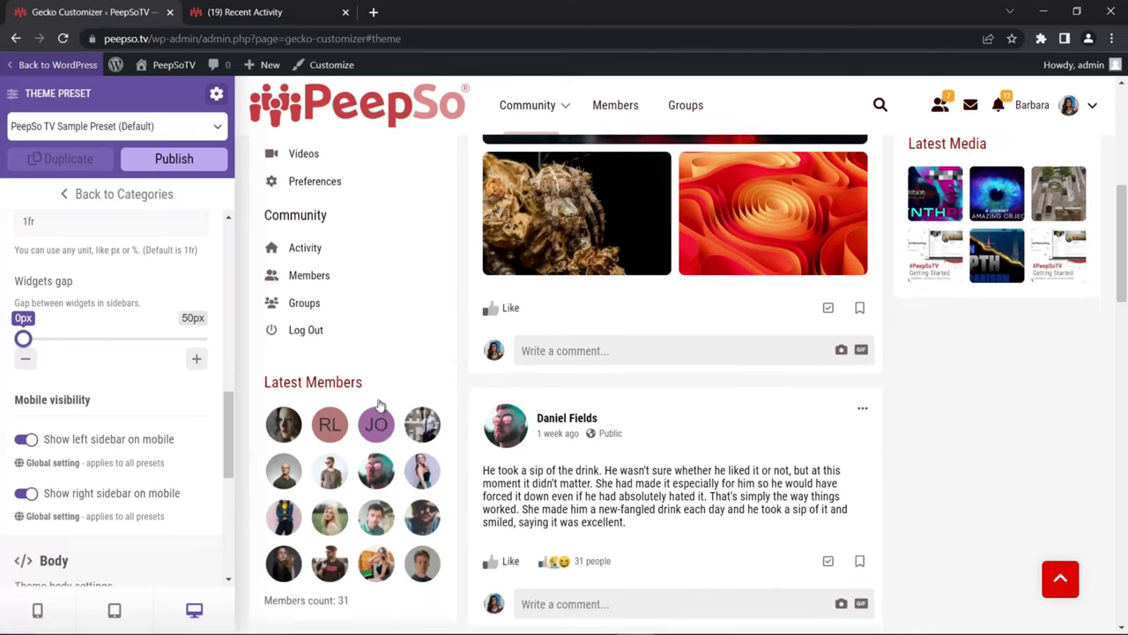
Set the global border radius to 0px in the Appearance settings and publish the preset
scroll(799, 360, up, 4)
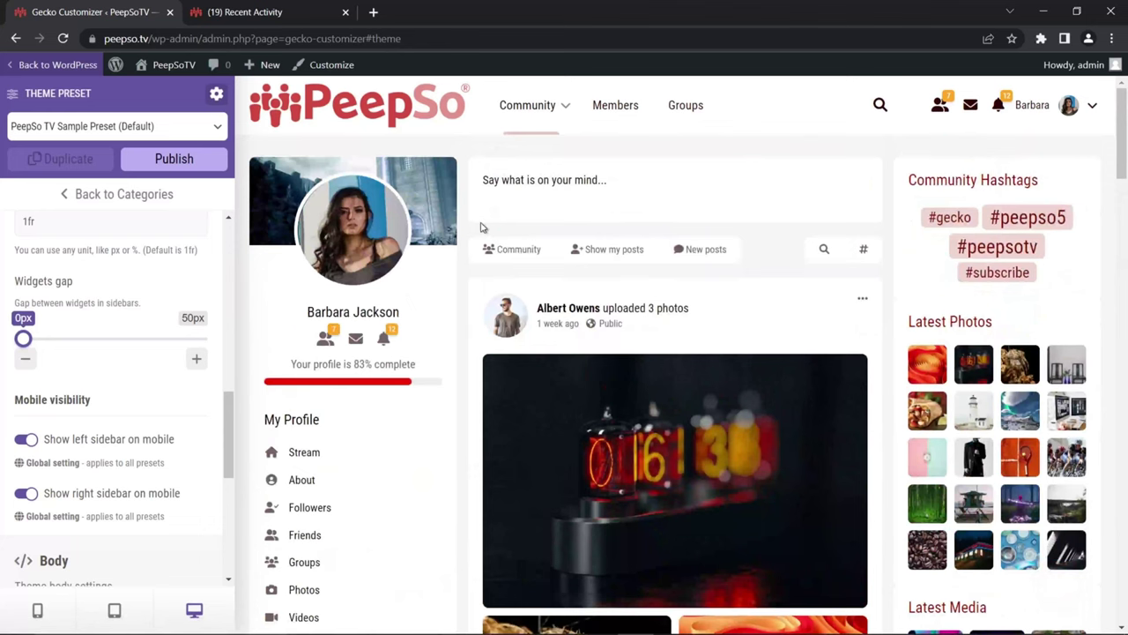
scroll(423, 347, down, 4)
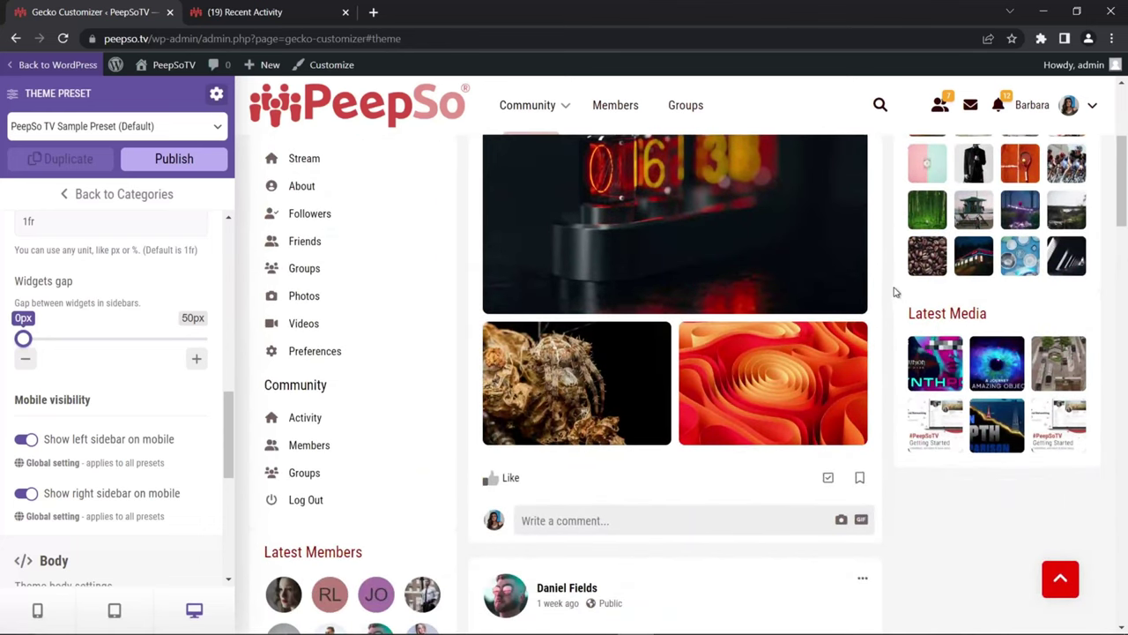
scroll(65, 210, up, 3)
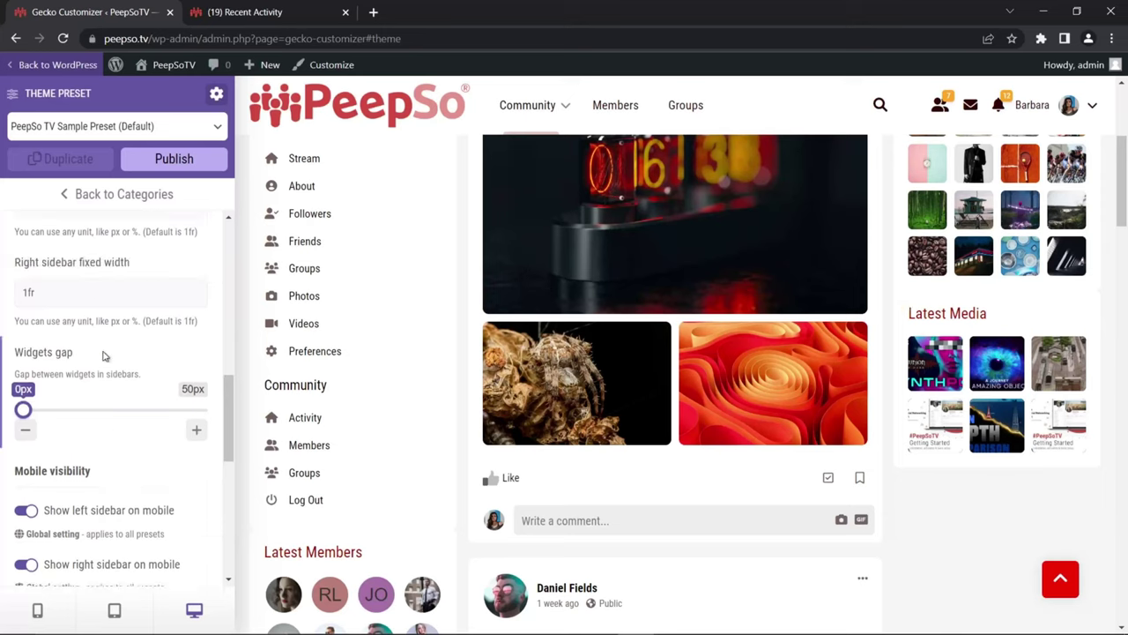
click(64, 195)
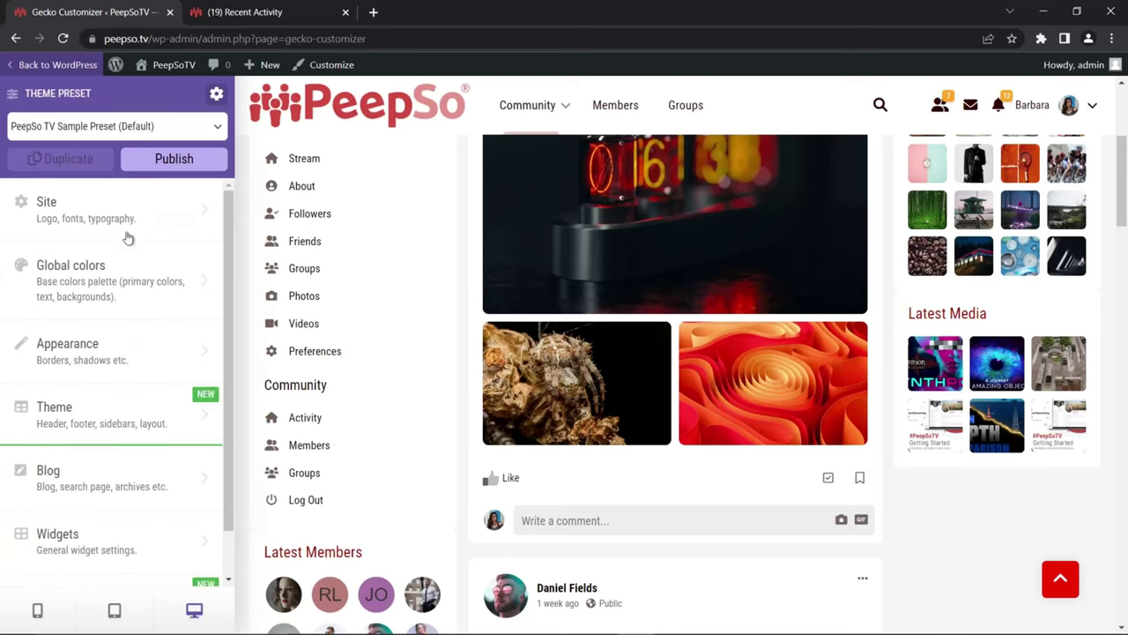
click(53, 345)
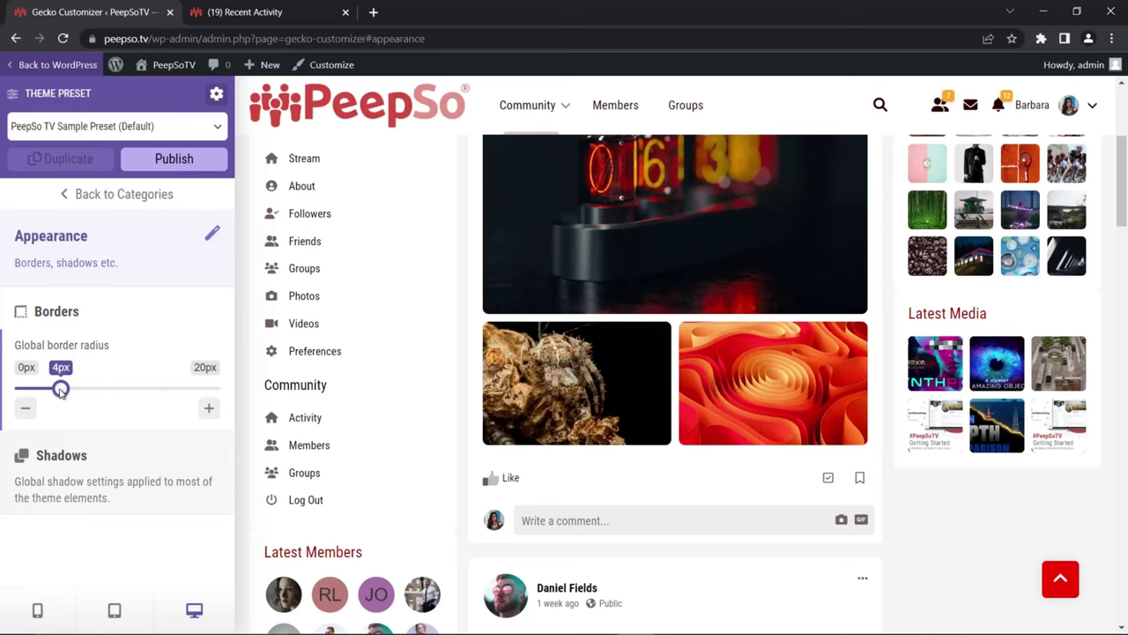
drag(59, 392, 17, 395)
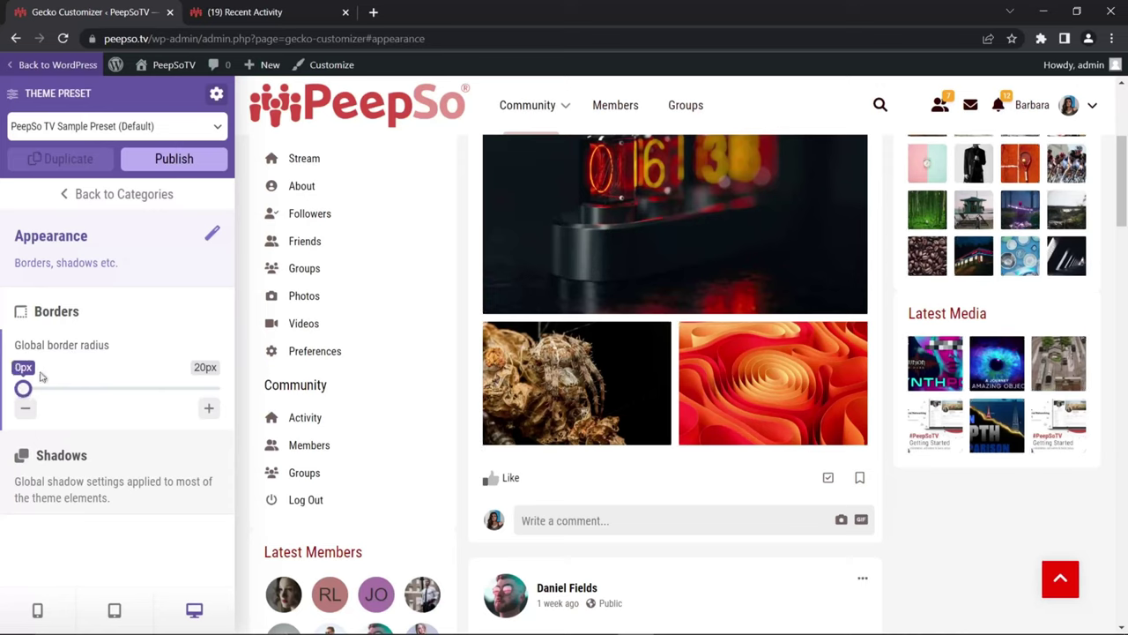
click(168, 158)
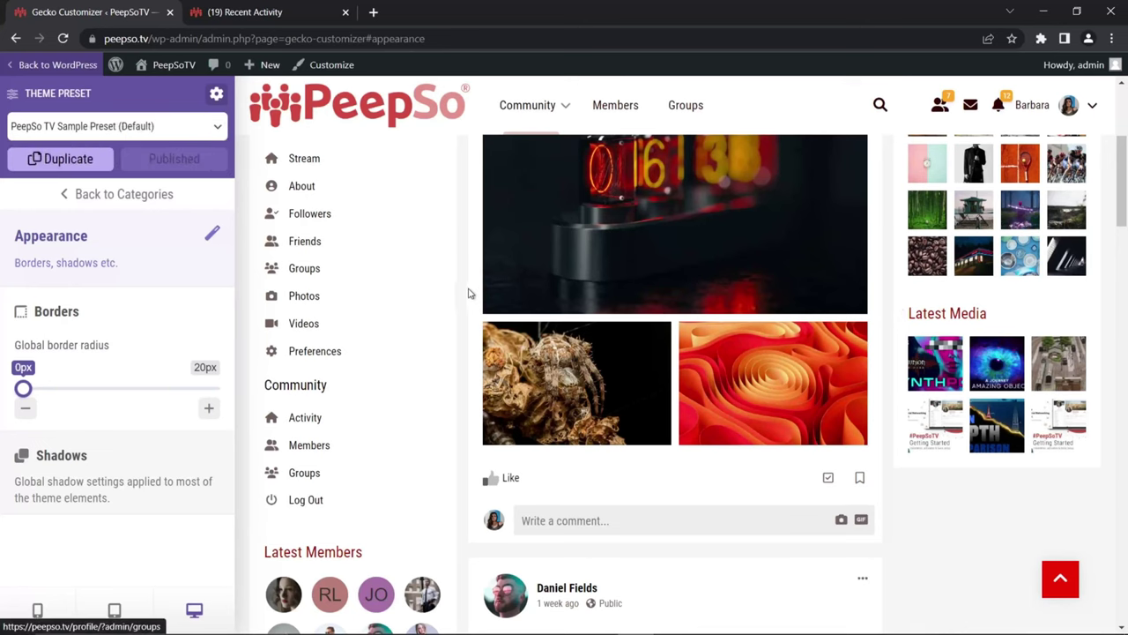
Examine the corners of the widgets, photos and posts in both sidebars and the activity stream of the site preview
scroll(410, 338, up, 4)
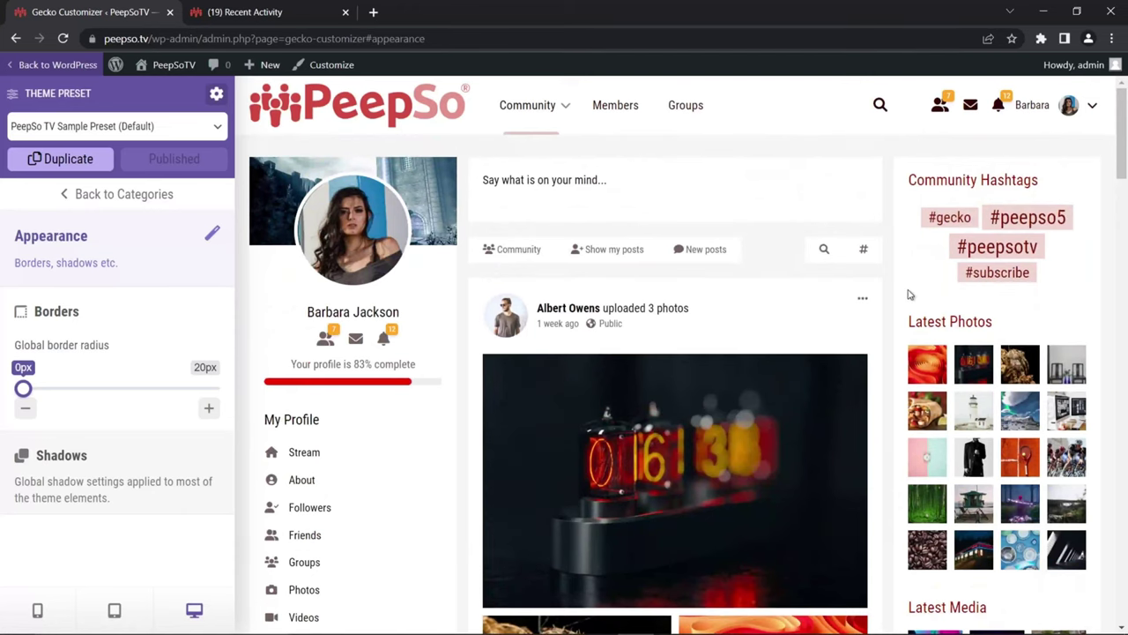
scroll(899, 296, down, 4)
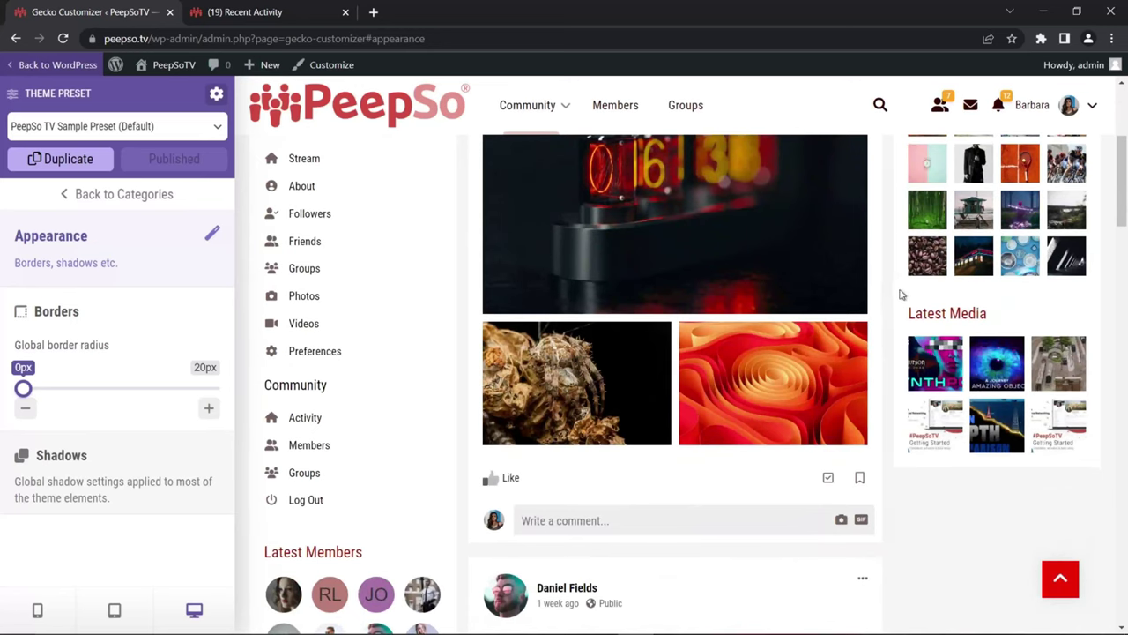
scroll(353, 388, down, 3)
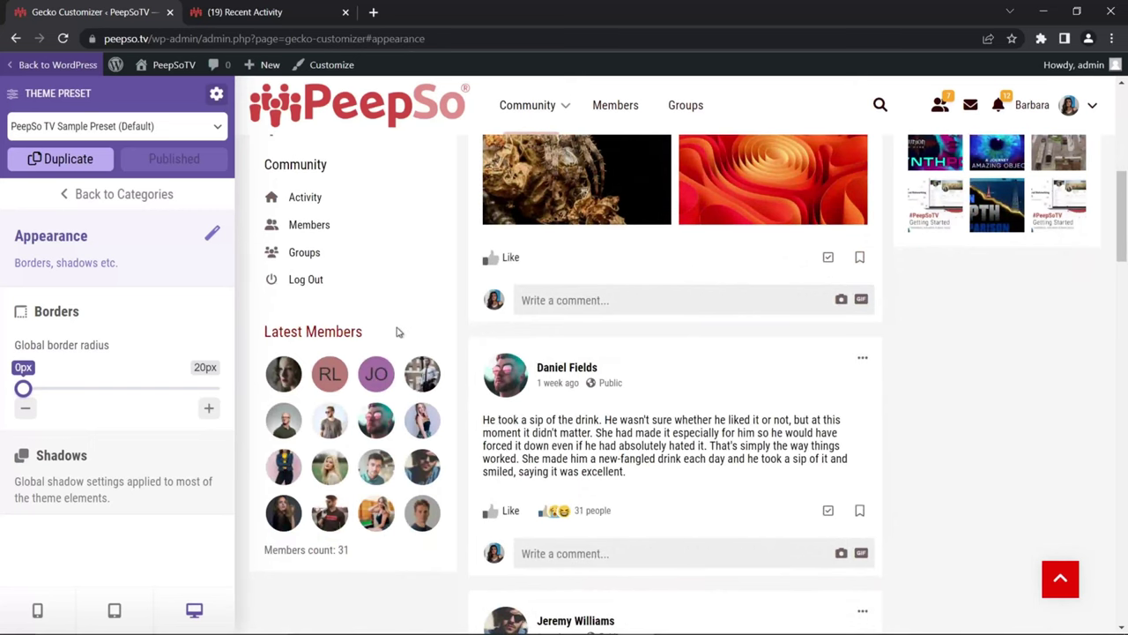
scroll(397, 331, up, 8)
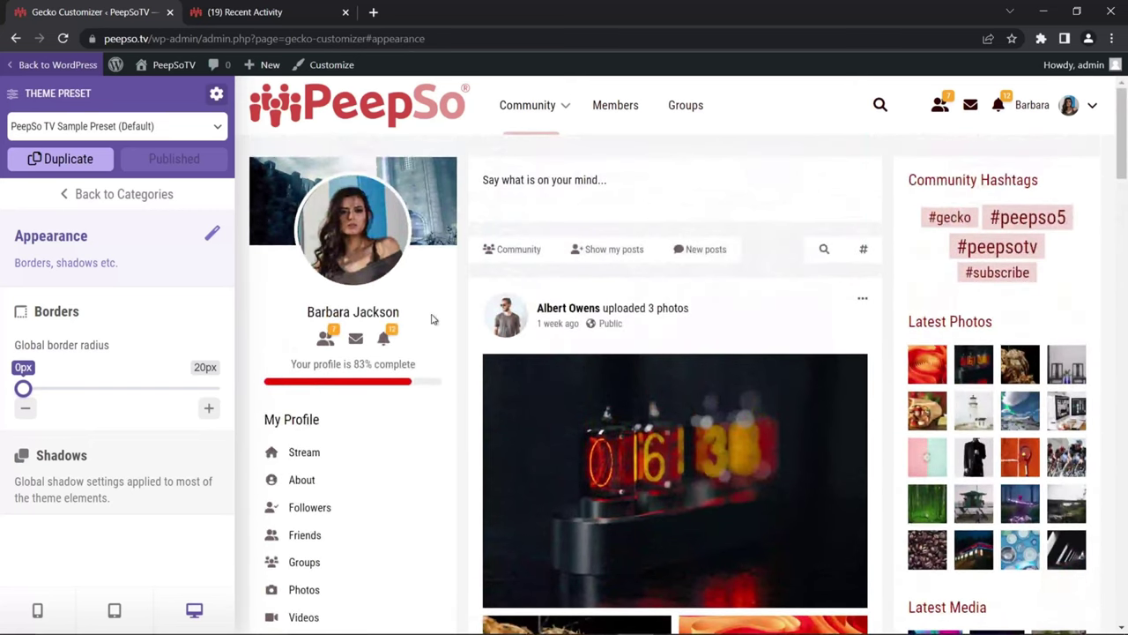
scroll(445, 321, down, 2)
scroll(1014, 397, down, 1)
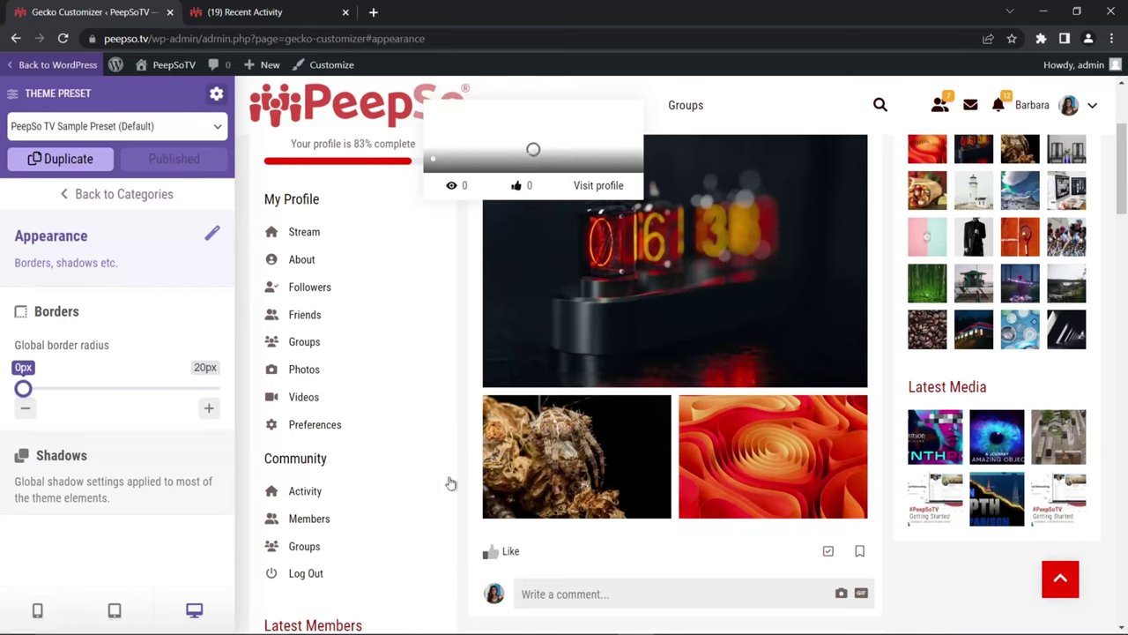
Set the widgets gap to 20px in the theme's Sidebars settings and publish the preset
click(61, 194)
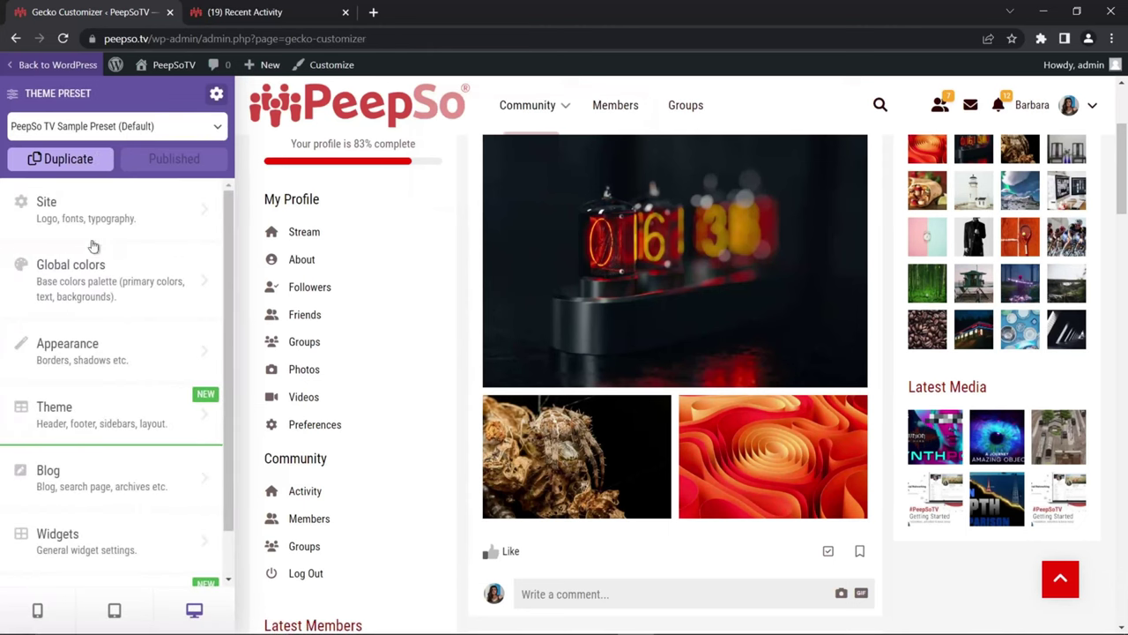
click(55, 408)
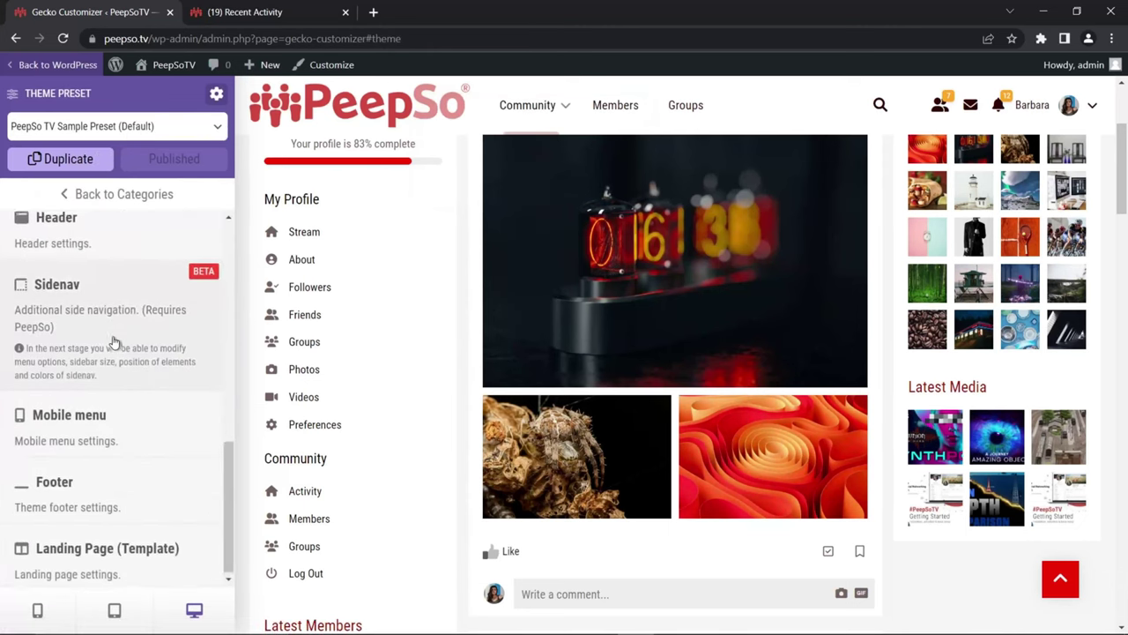
scroll(117, 352, up, 4)
scroll(119, 373, down, 3)
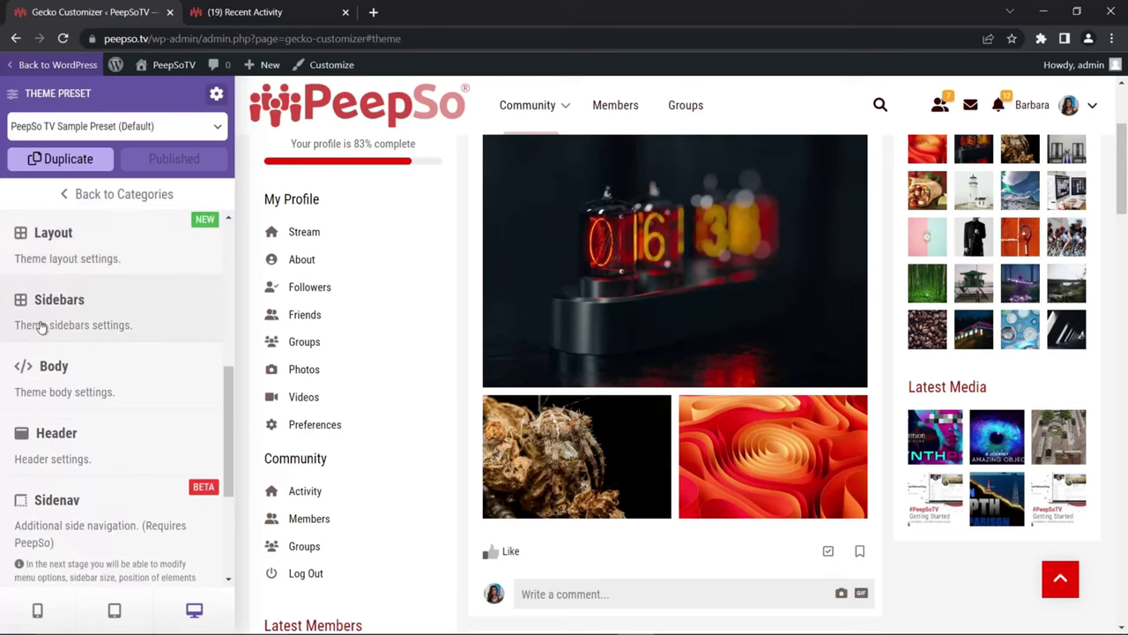
click(38, 326)
scroll(141, 317, down, 5)
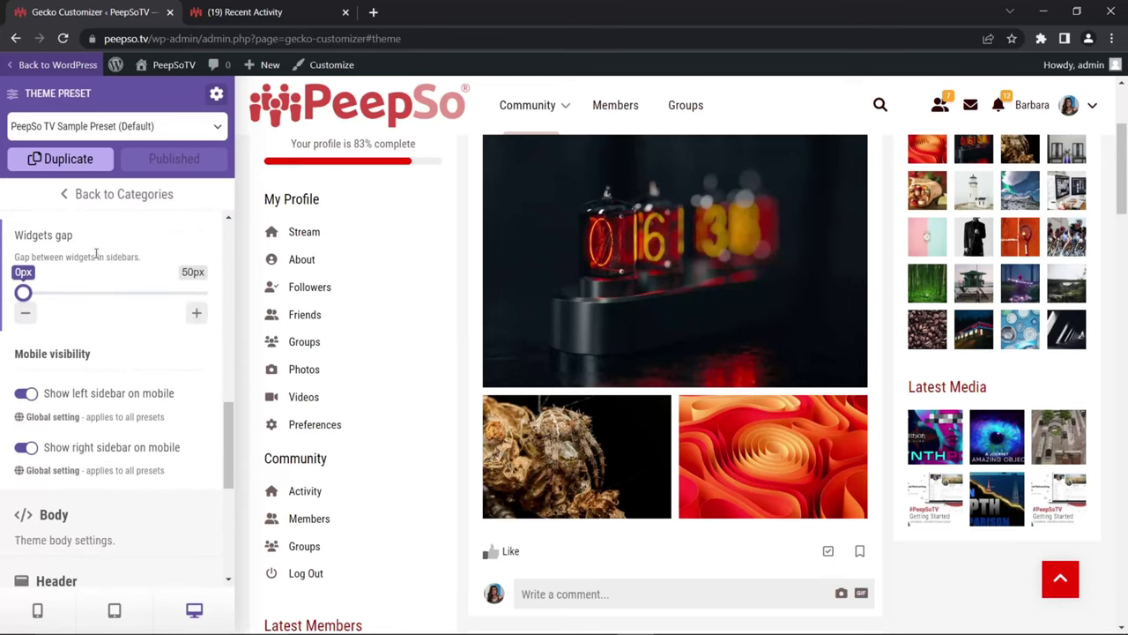
drag(37, 298, 97, 297)
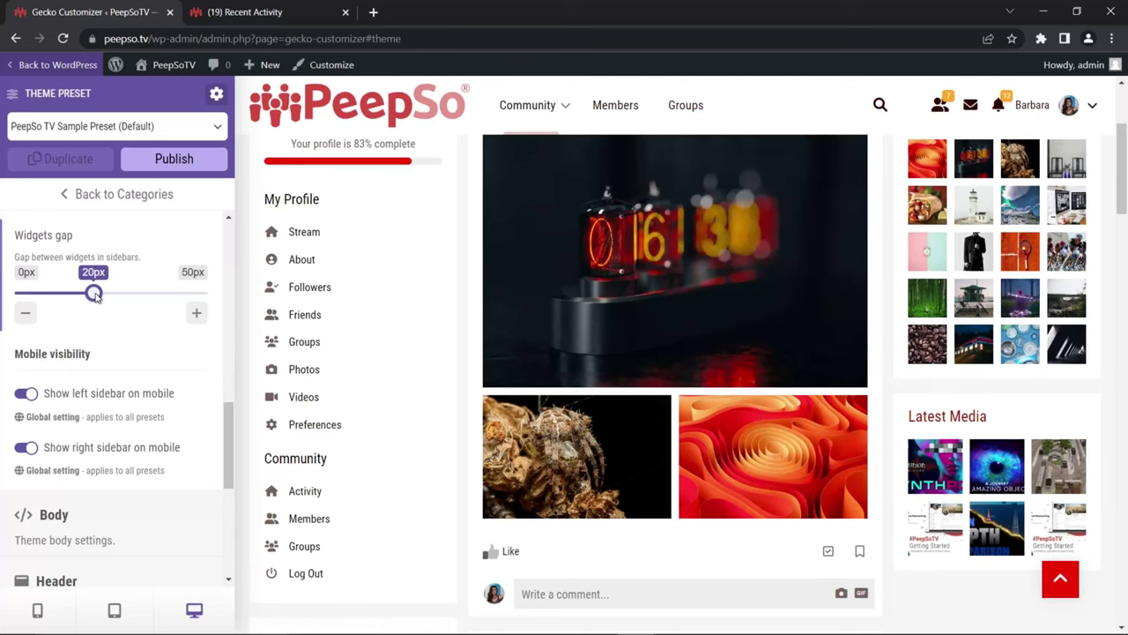
click(191, 159)
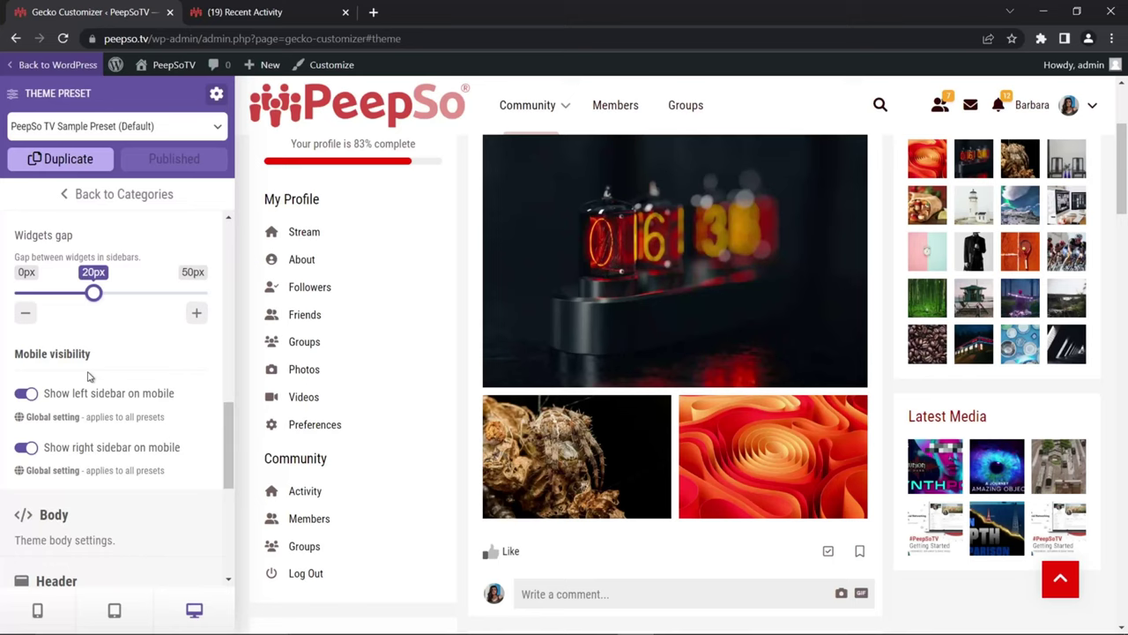
Switch the mobile visibility of the left and right sidebars off and back on
click(24, 394)
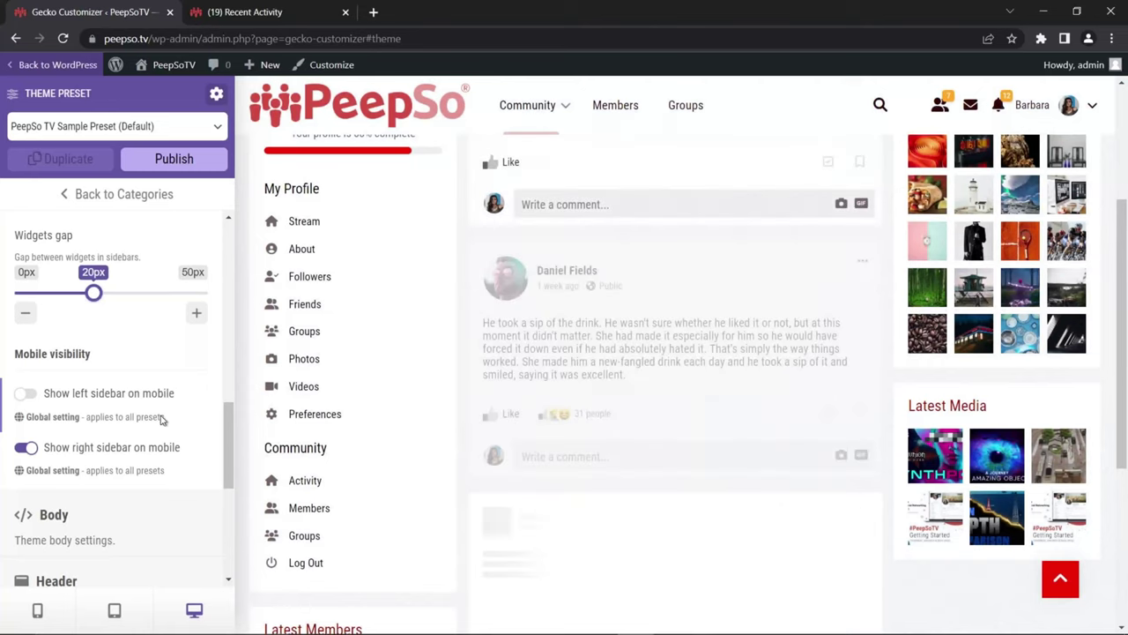
click(26, 448)
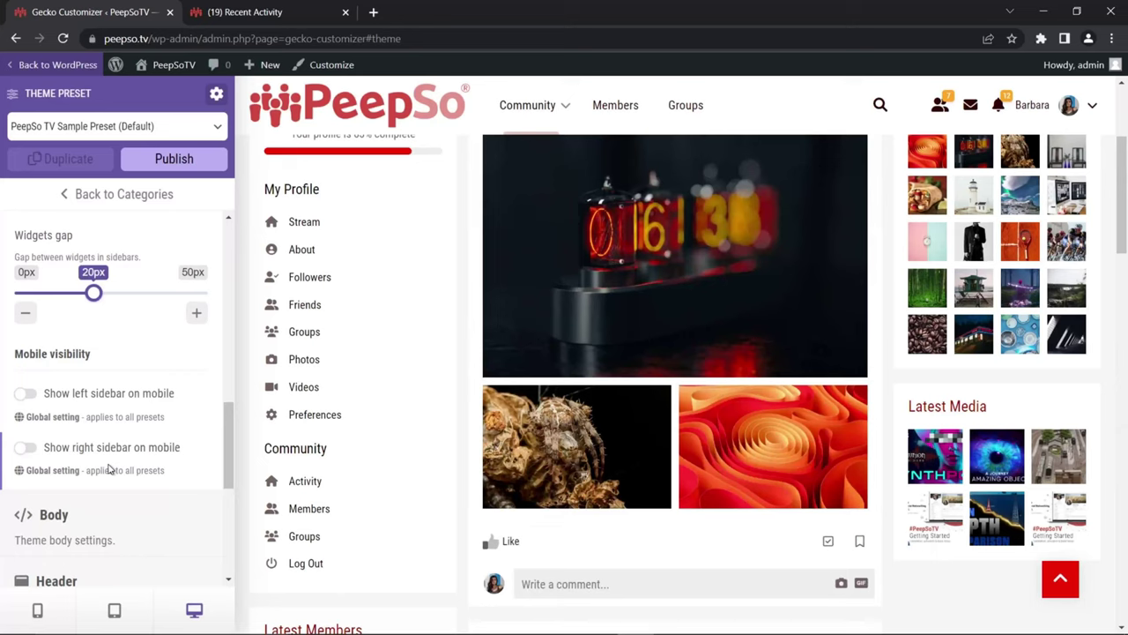
click(26, 447)
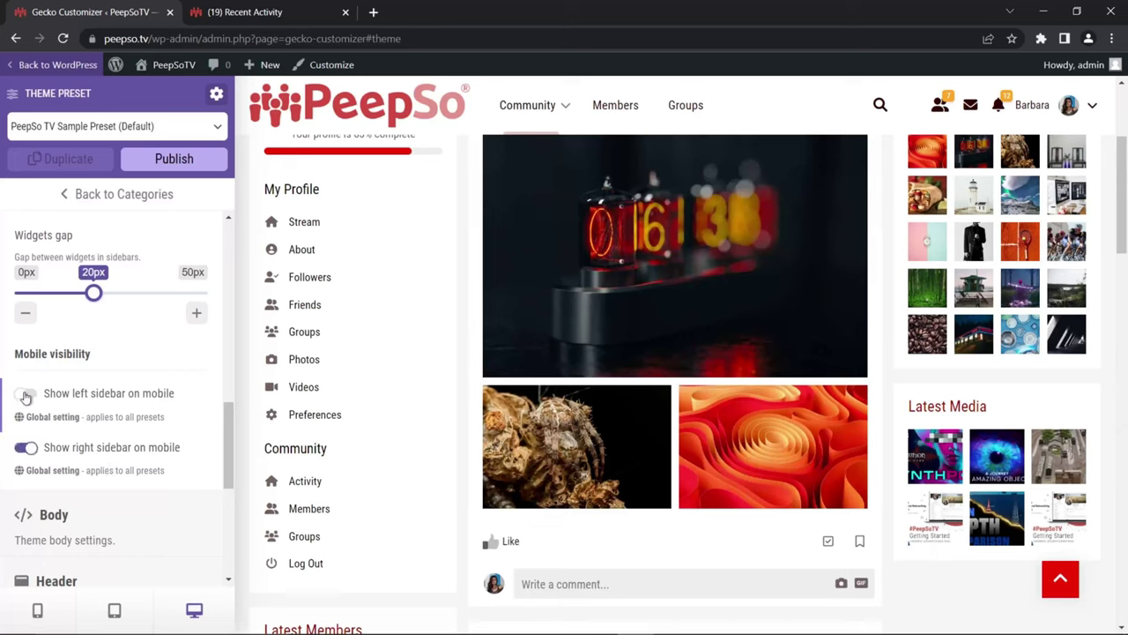
click(26, 393)
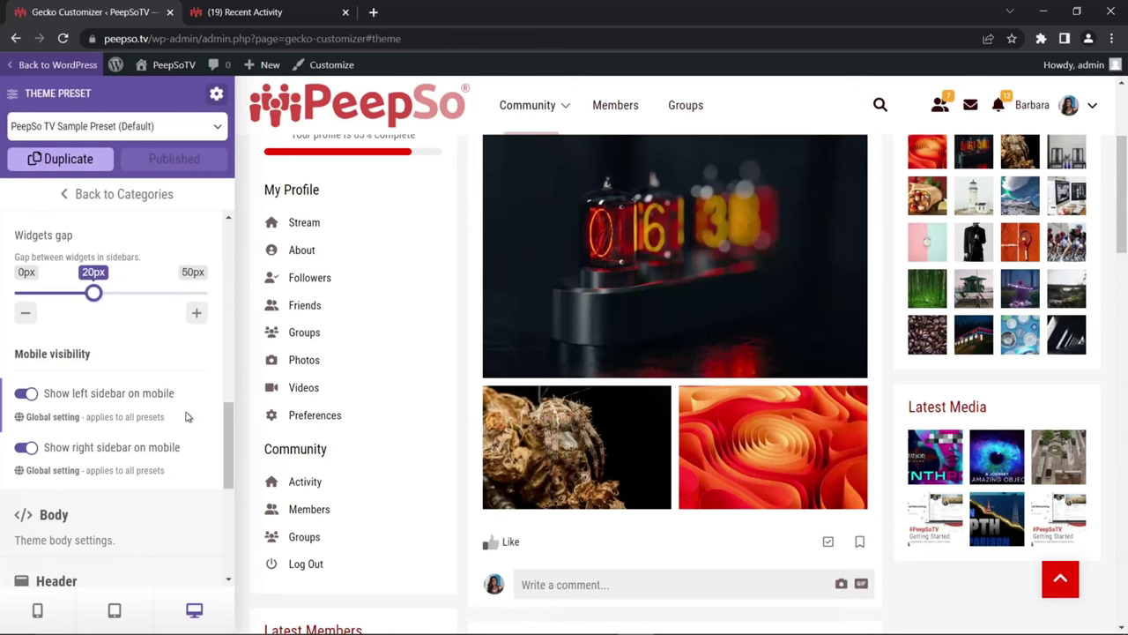
Expand the theme's Body settings and bring the body background image options into view
scroll(196, 418, down, 1)
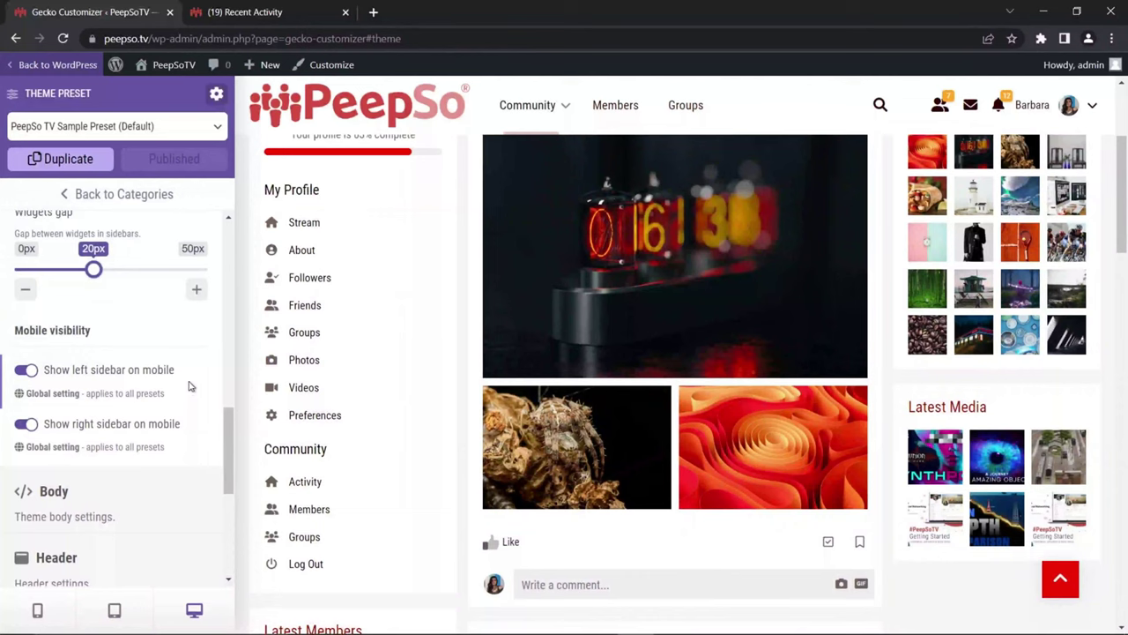
scroll(34, 499, down, 4)
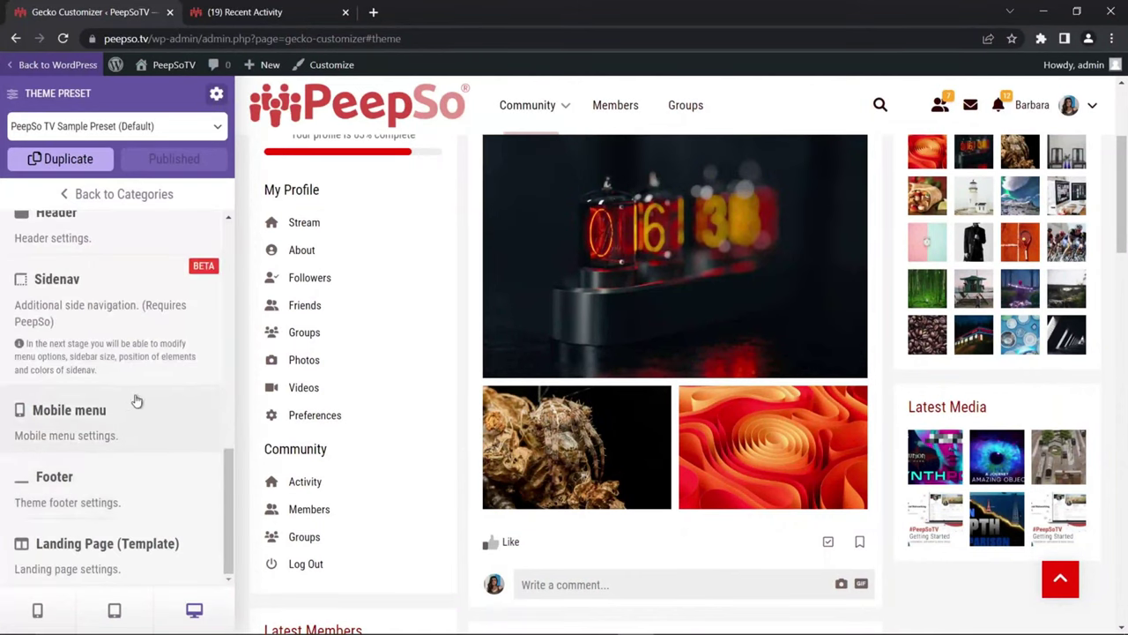
scroll(136, 401, up, 6)
scroll(136, 398, down, 1)
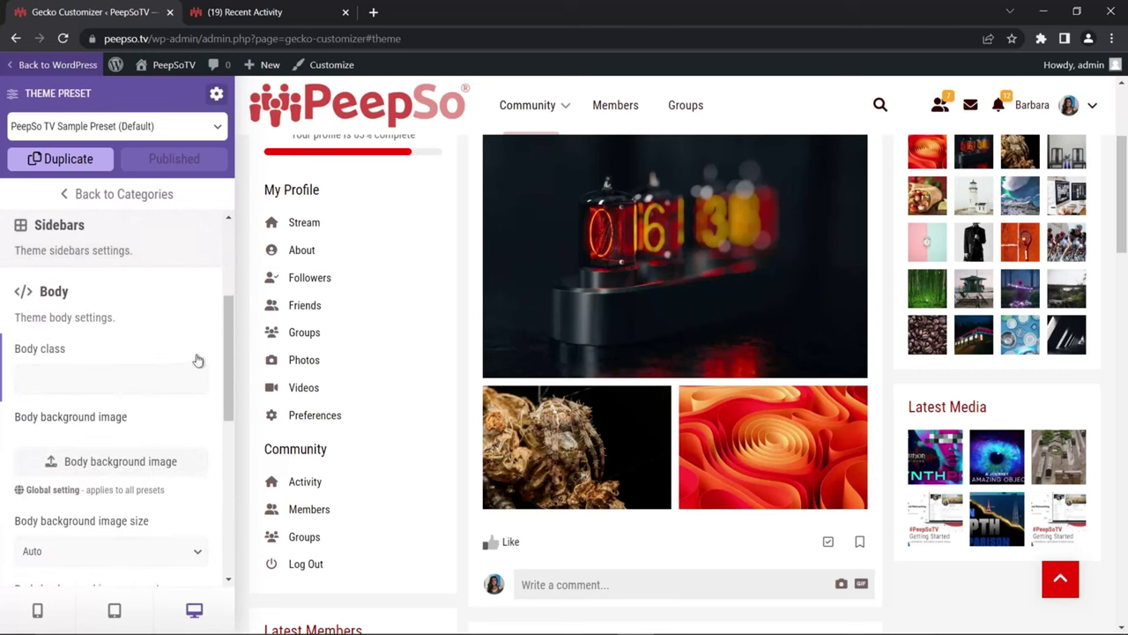
scroll(227, 338, down, 1)
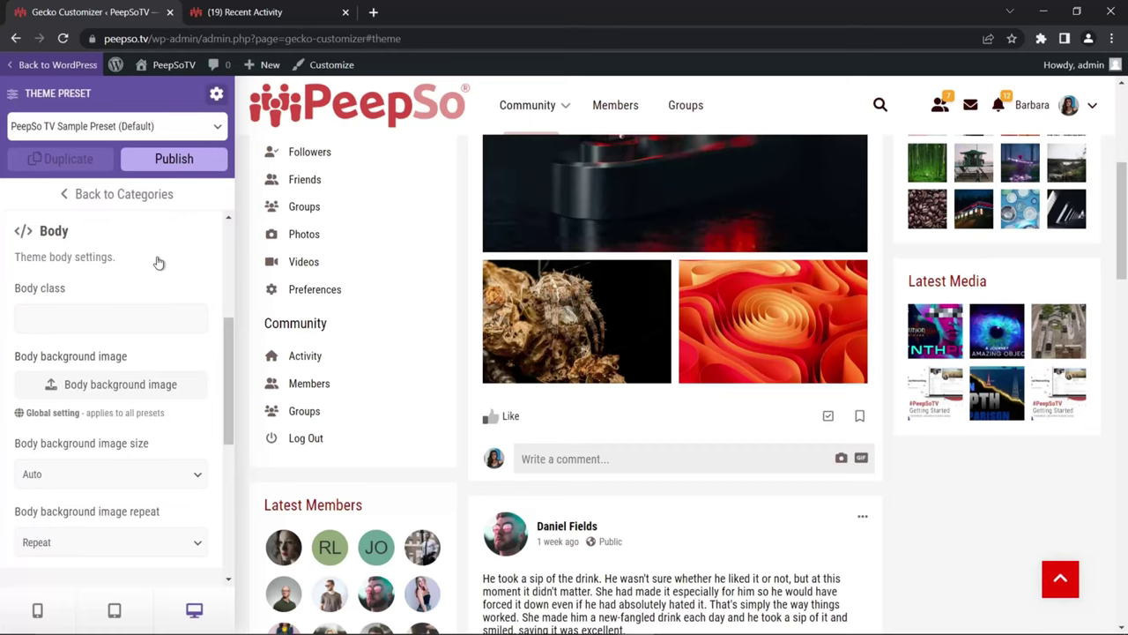
Upload pattern.png from the Random images folder in the peepso folder and use it as the body background image
click(95, 388)
click(71, 127)
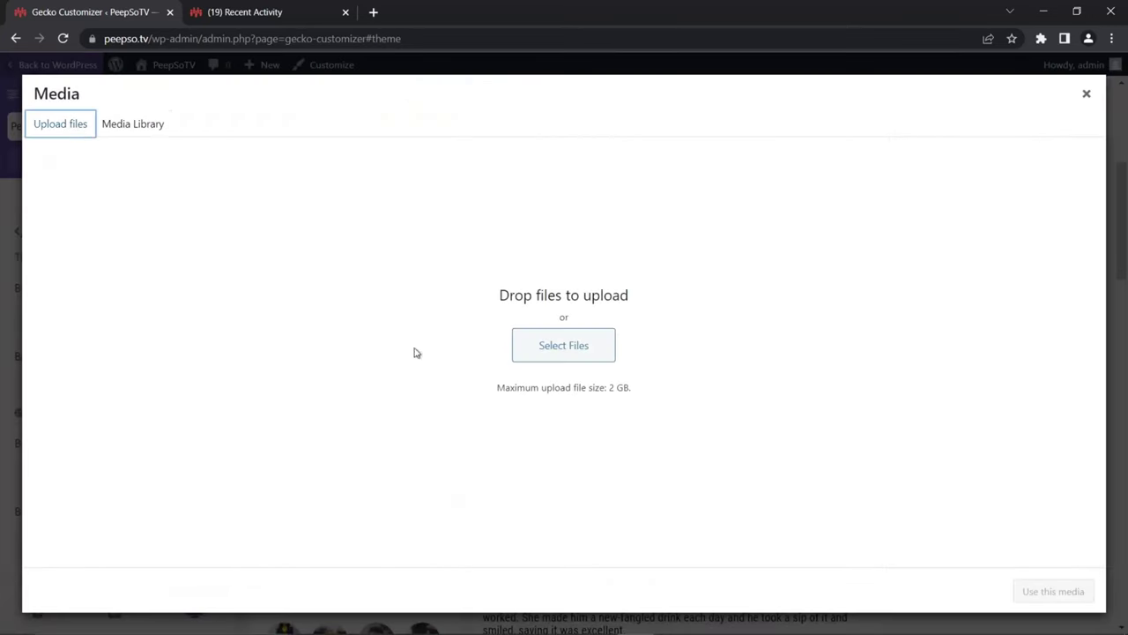
click(519, 353)
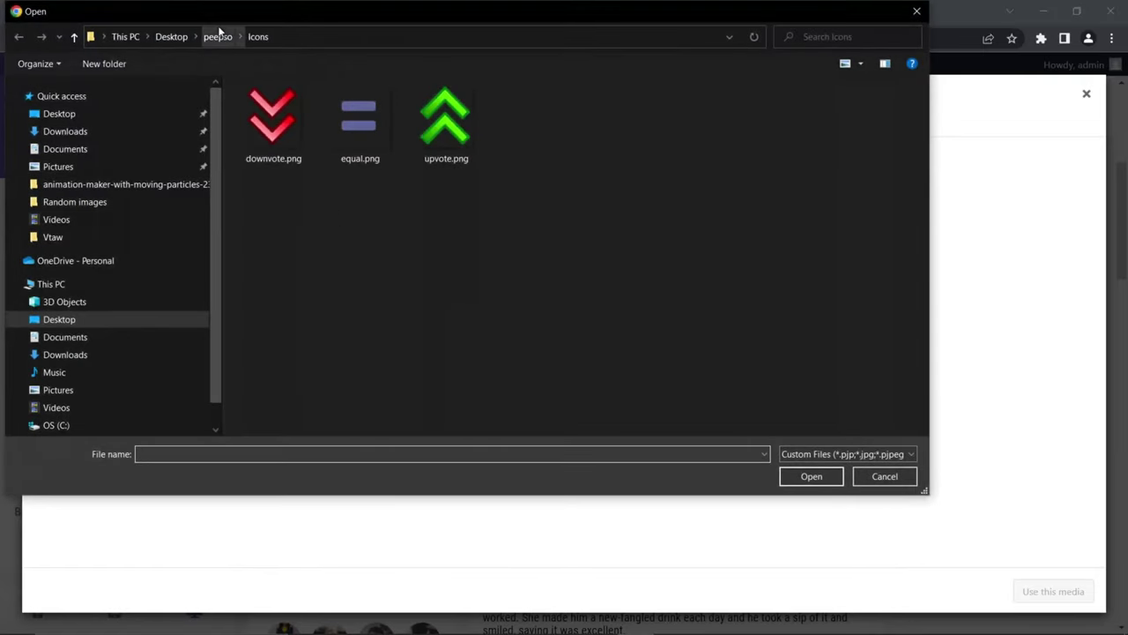
click(221, 36)
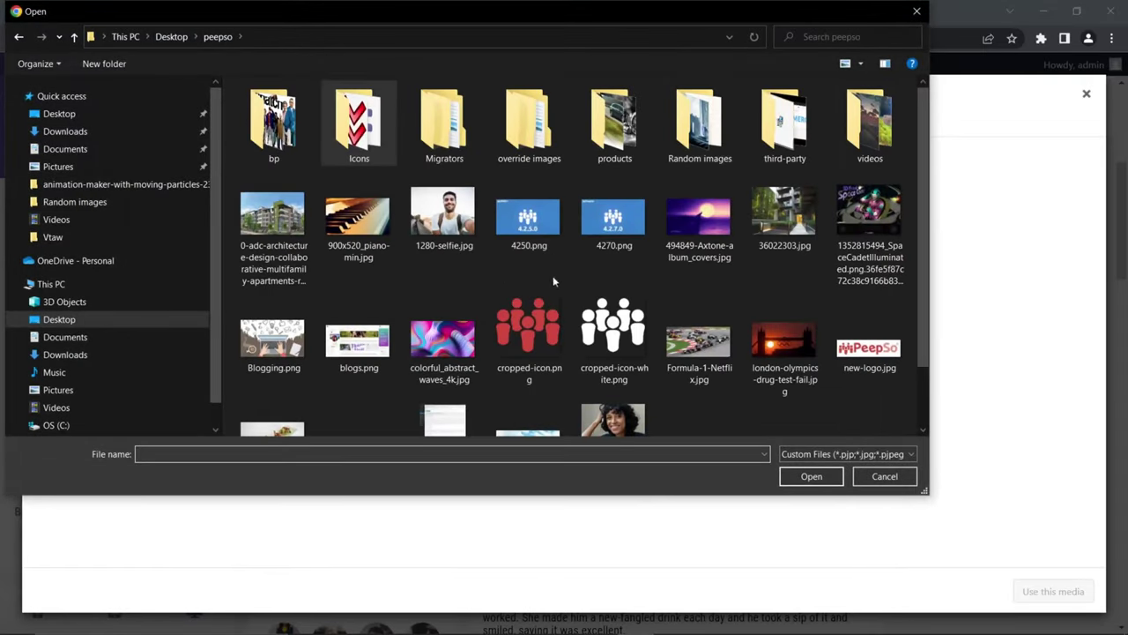
scroll(575, 278, down, 2)
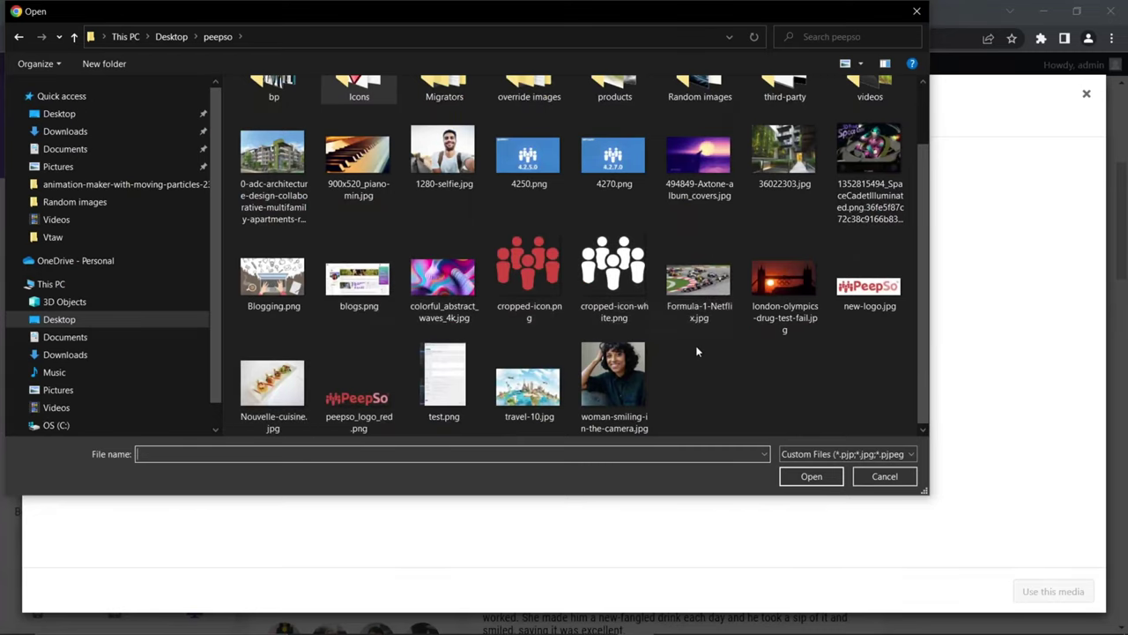
scroll(683, 317, up, 2)
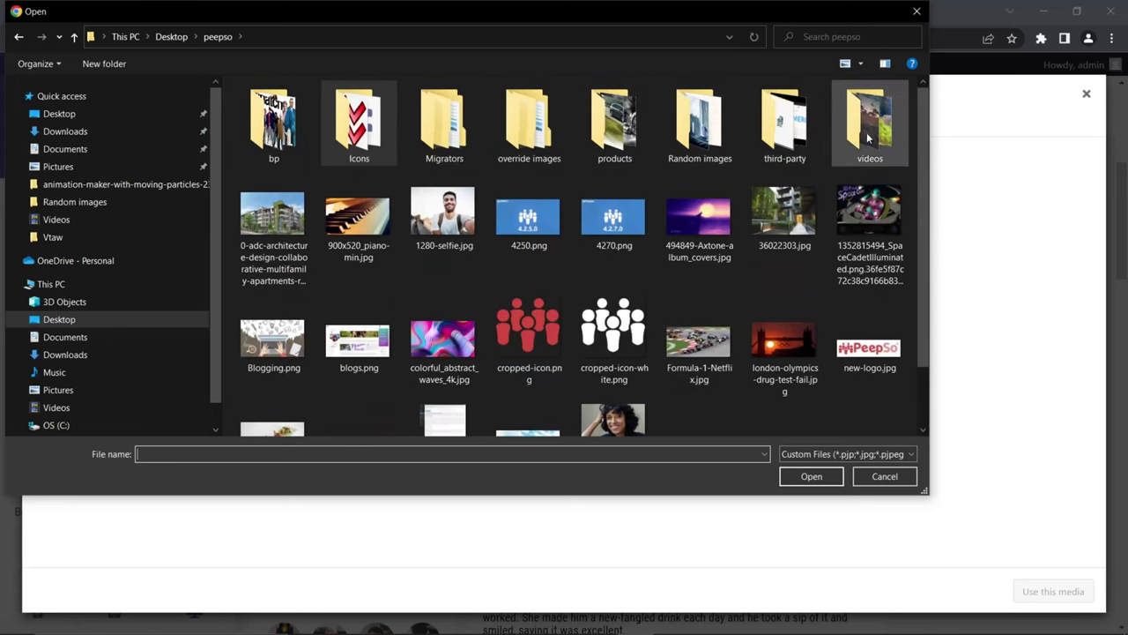
double_click(716, 135)
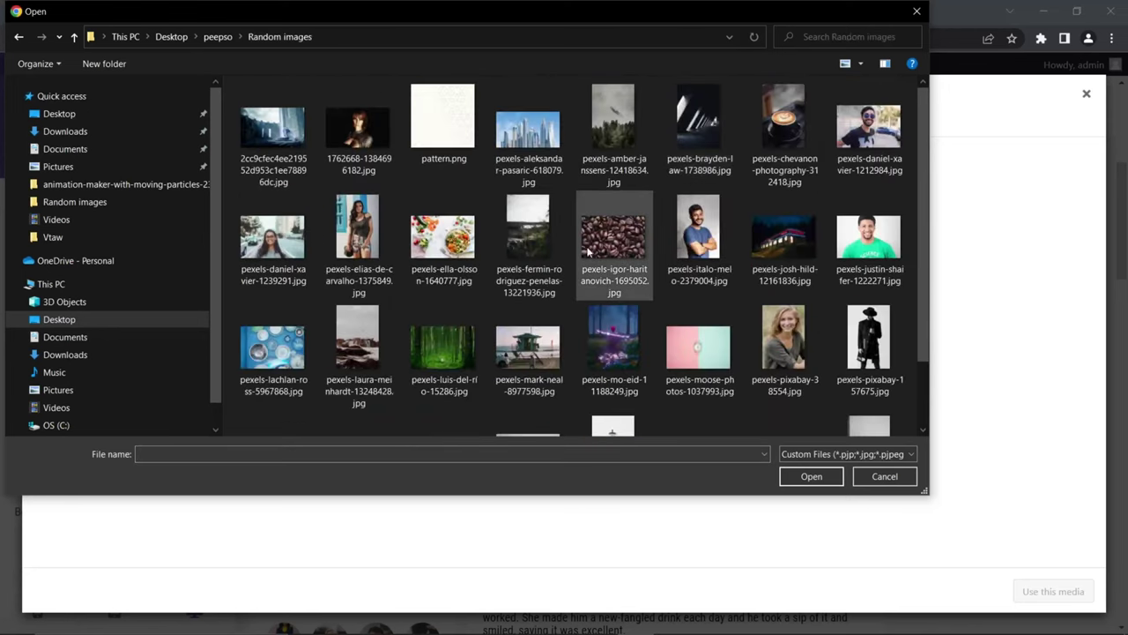
click(446, 124)
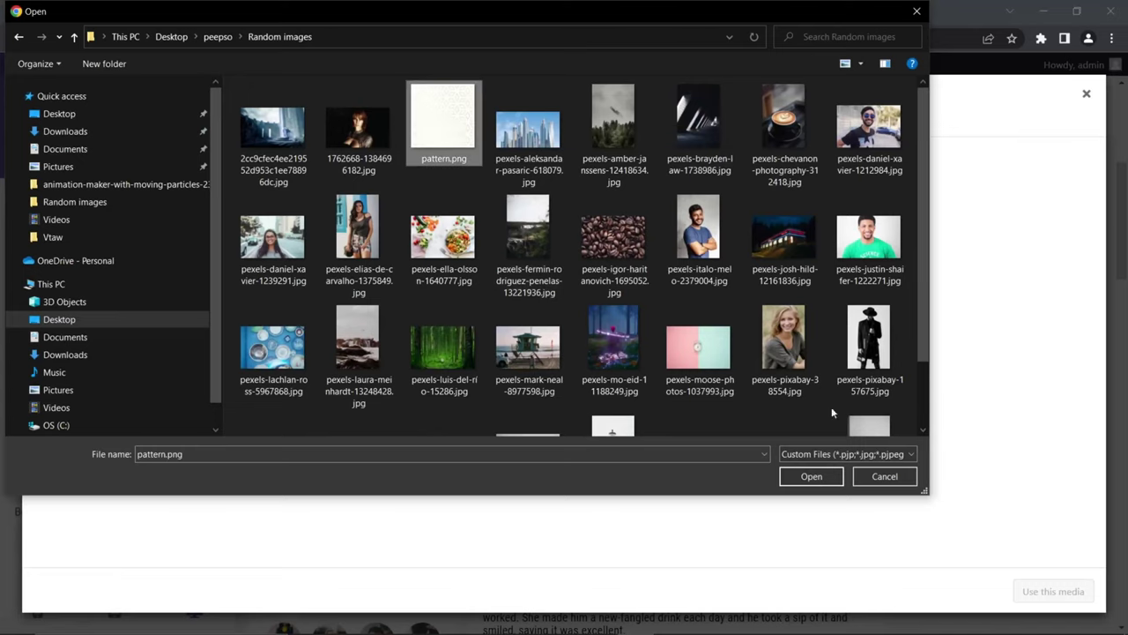
click(809, 482)
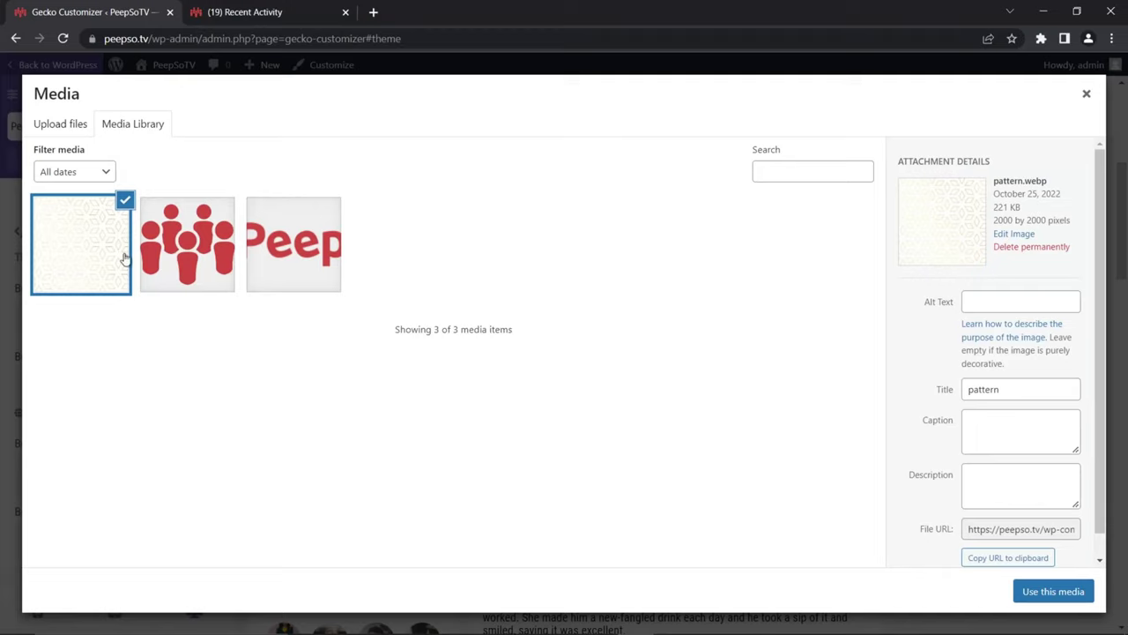
click(1038, 591)
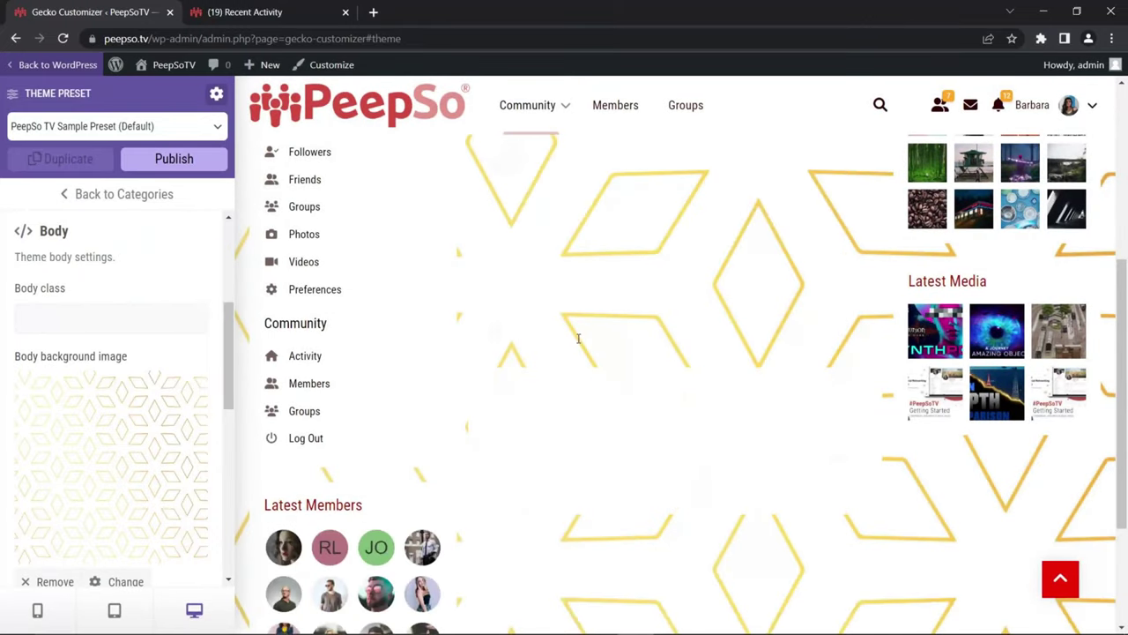
Inspect the patterned background down the preview page, and try the Cover body background image size on it
scroll(794, 370, down, 7)
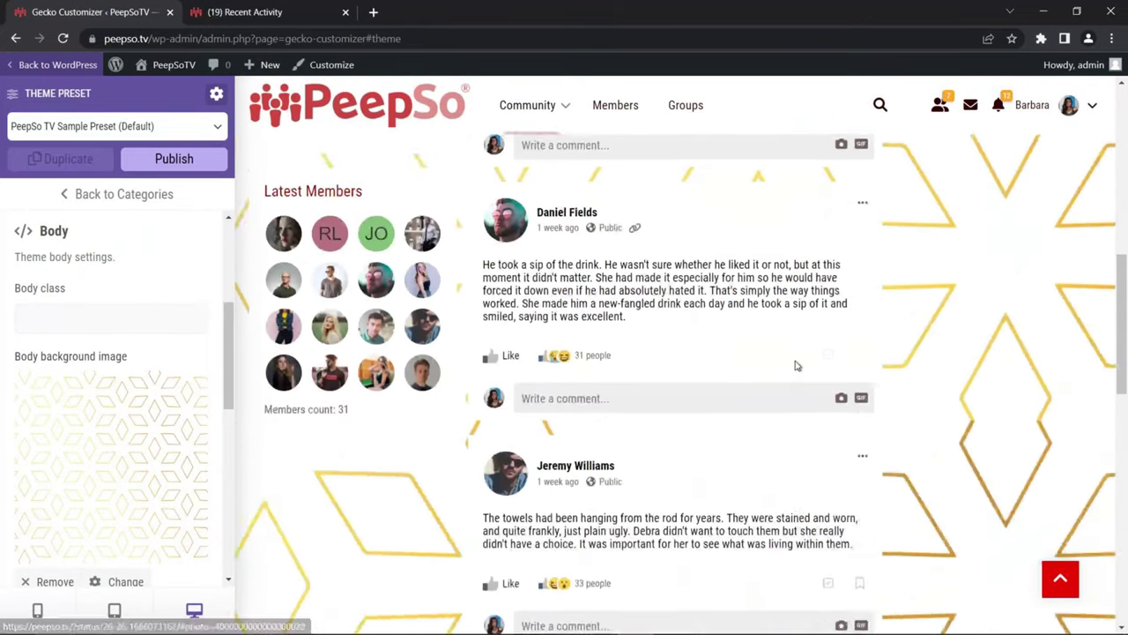
scroll(796, 367, down, 8)
scroll(795, 371, up, 13)
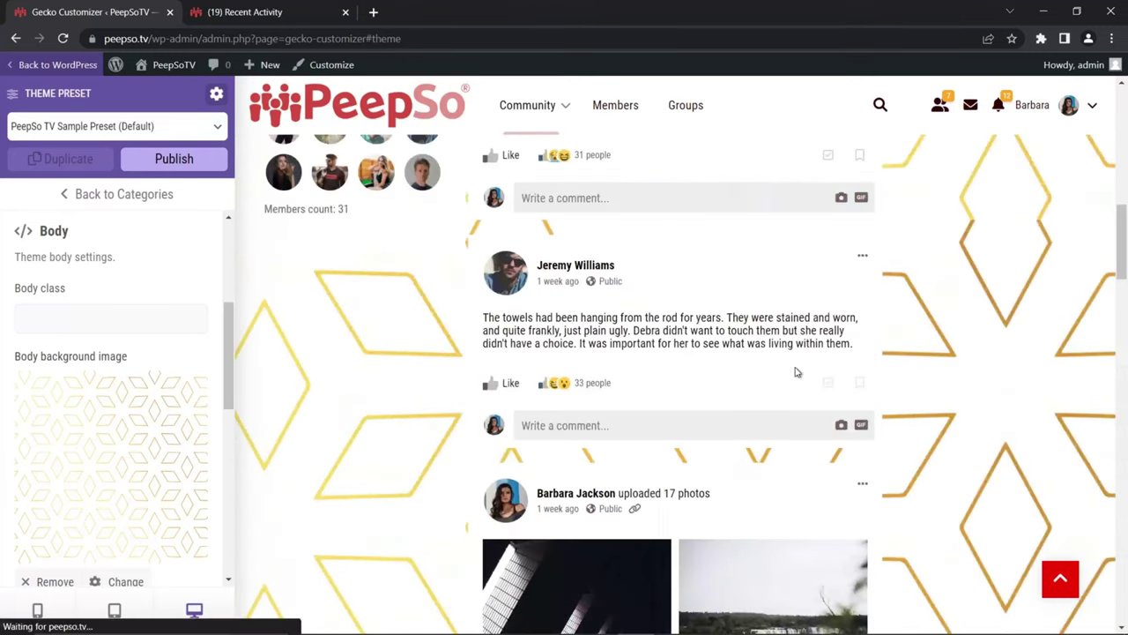
scroll(768, 396, up, 5)
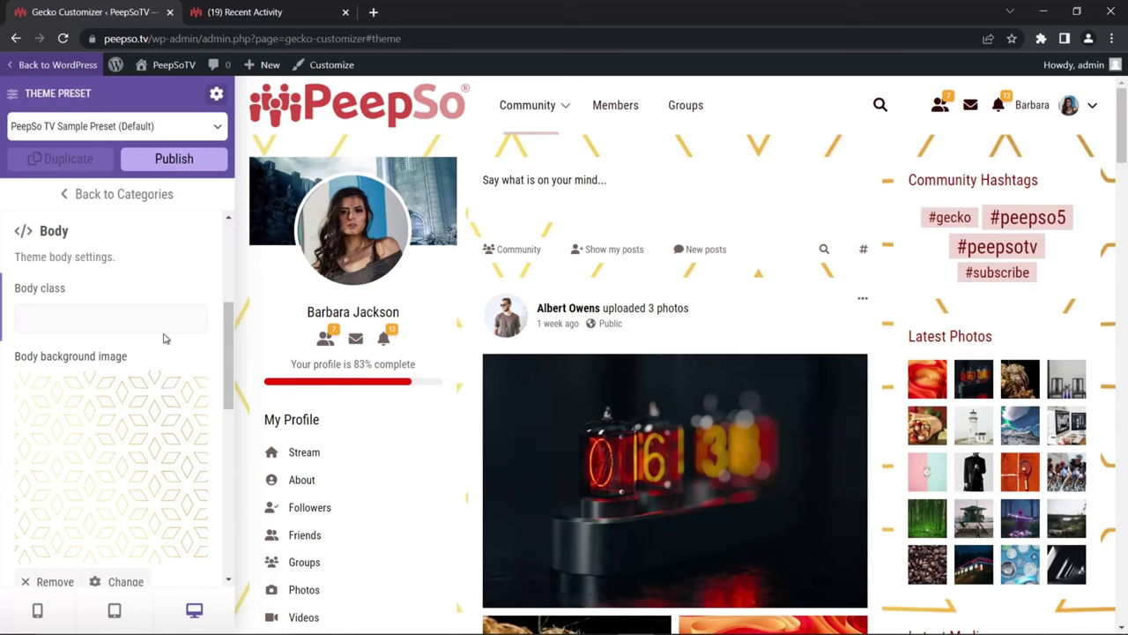
scroll(165, 336, down, 2)
scroll(164, 337, down, 3)
click(67, 379)
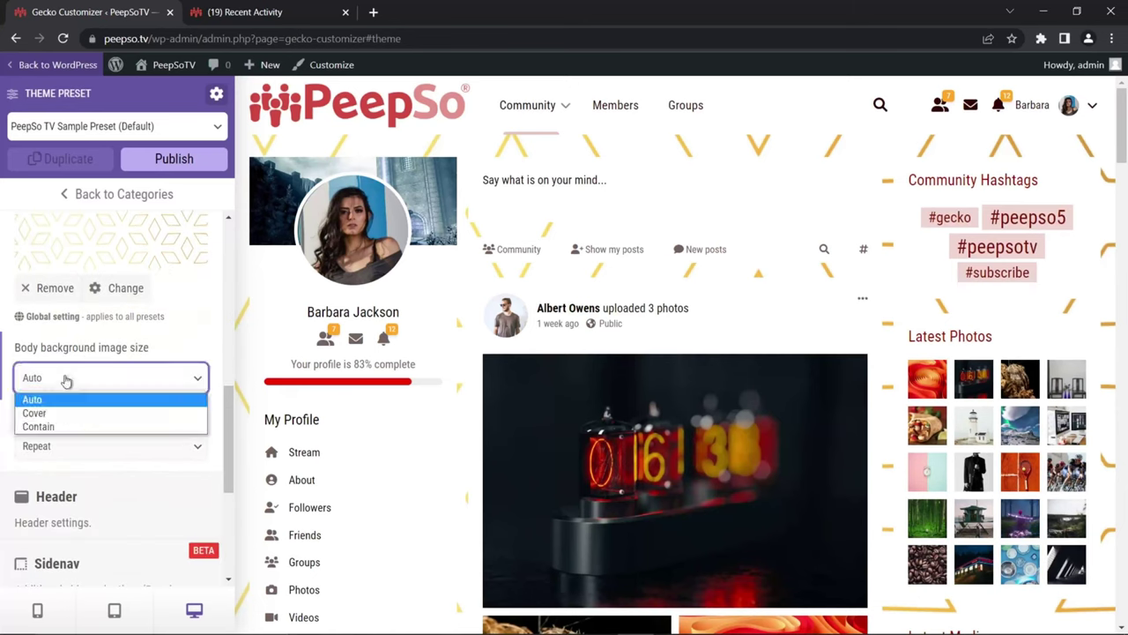
click(53, 413)
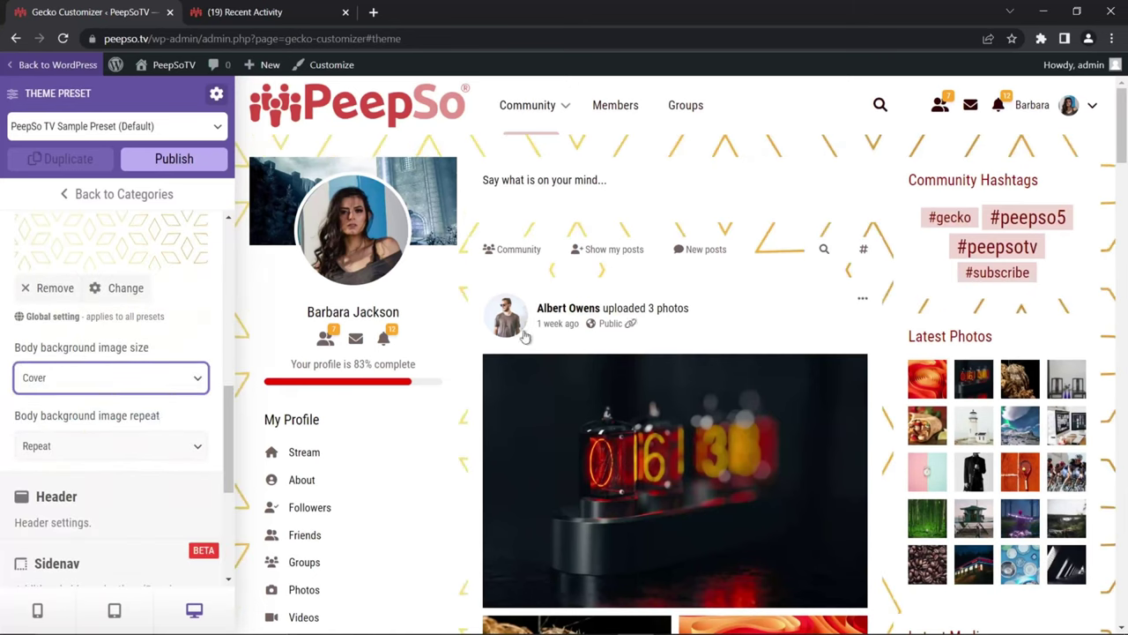
scroll(736, 350, down, 7)
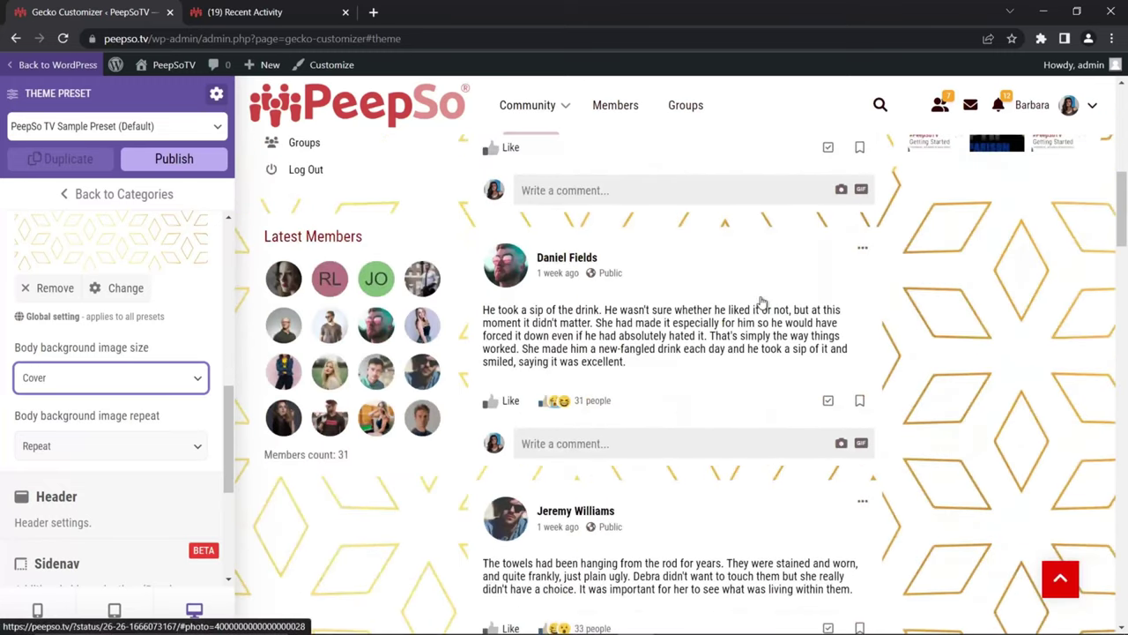
scroll(756, 302, down, 2)
scroll(758, 302, up, 10)
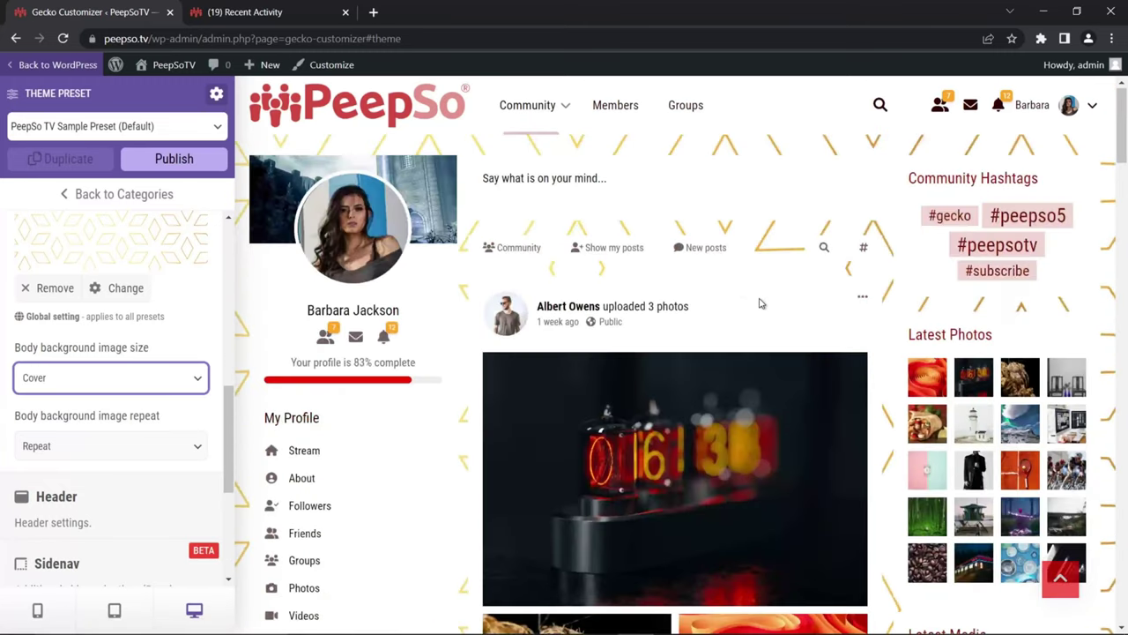
Try the Contain body background image size and check the pattern further down the preview page
click(25, 380)
click(61, 426)
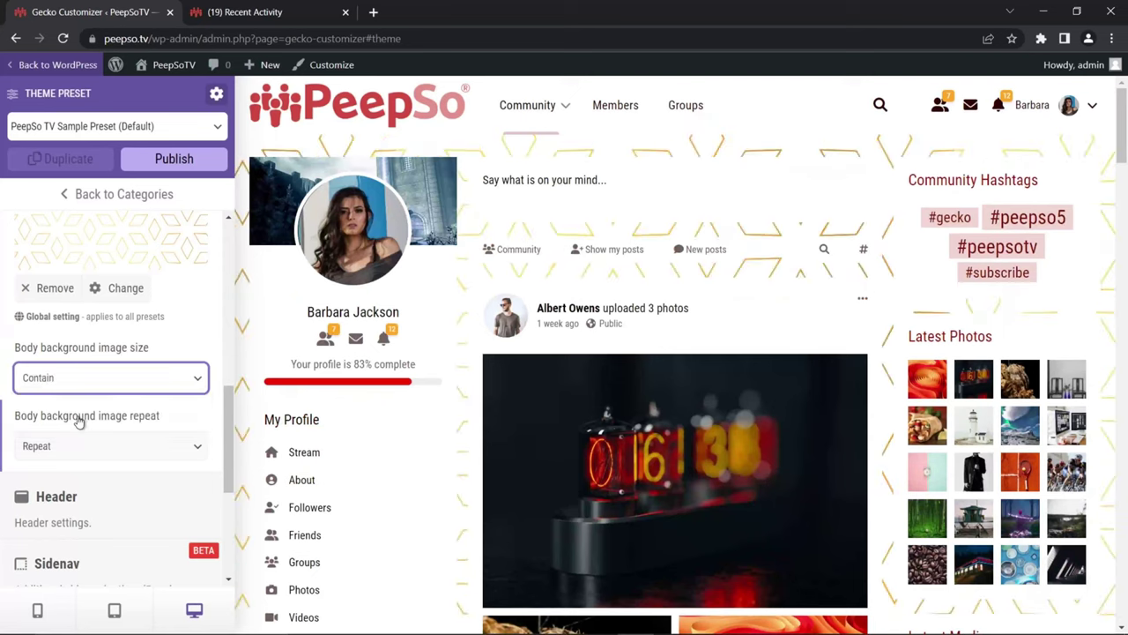
scroll(765, 300, down, 10)
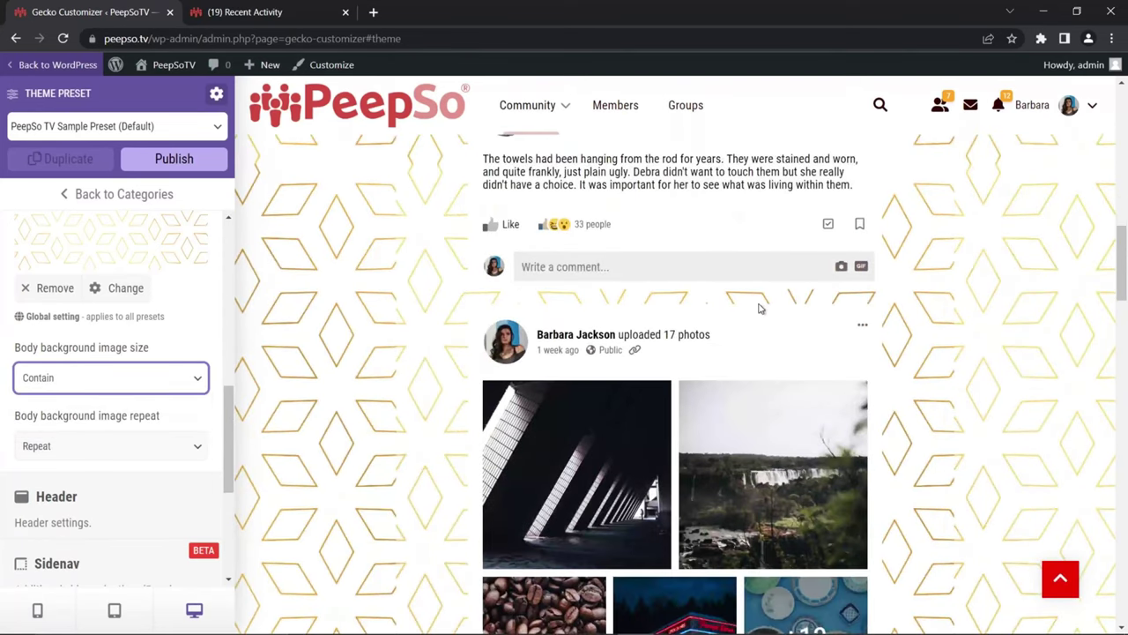
scroll(119, 371, down, 1)
Try the Repeat vertically option for the body background image and check it along the preview page
click(104, 385)
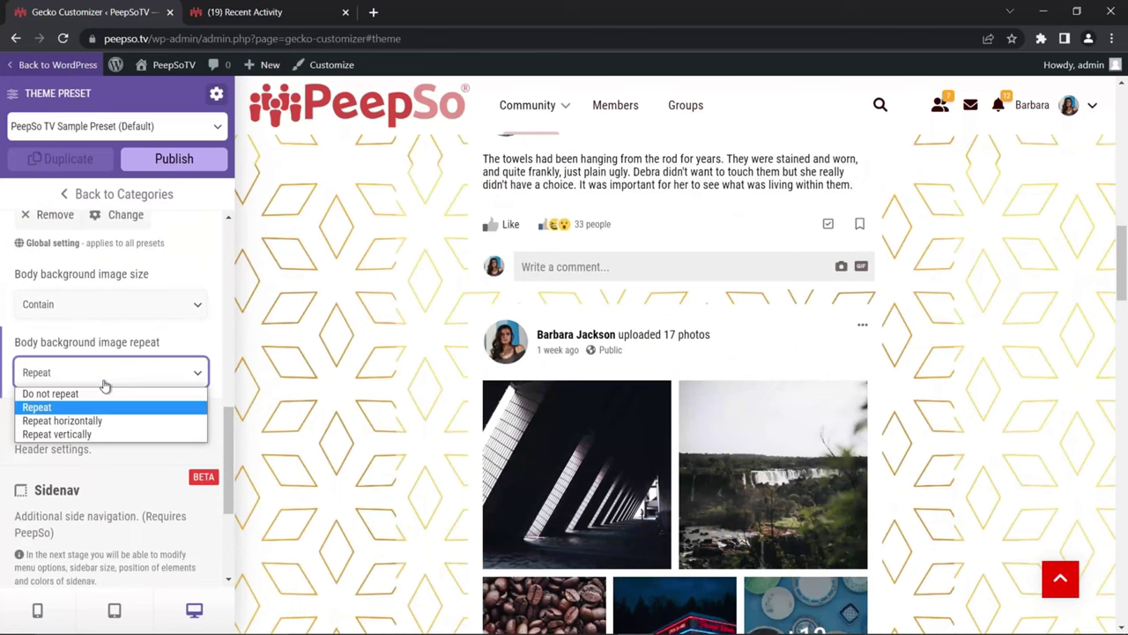
click(30, 443)
scroll(504, 397, up, 10)
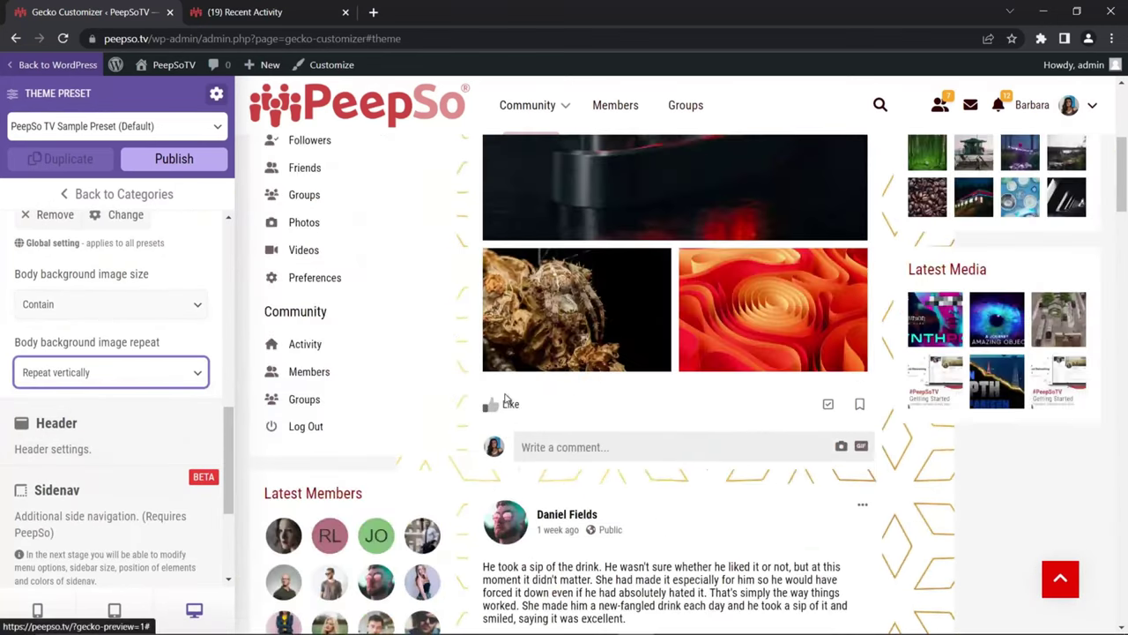
scroll(505, 400, down, 10)
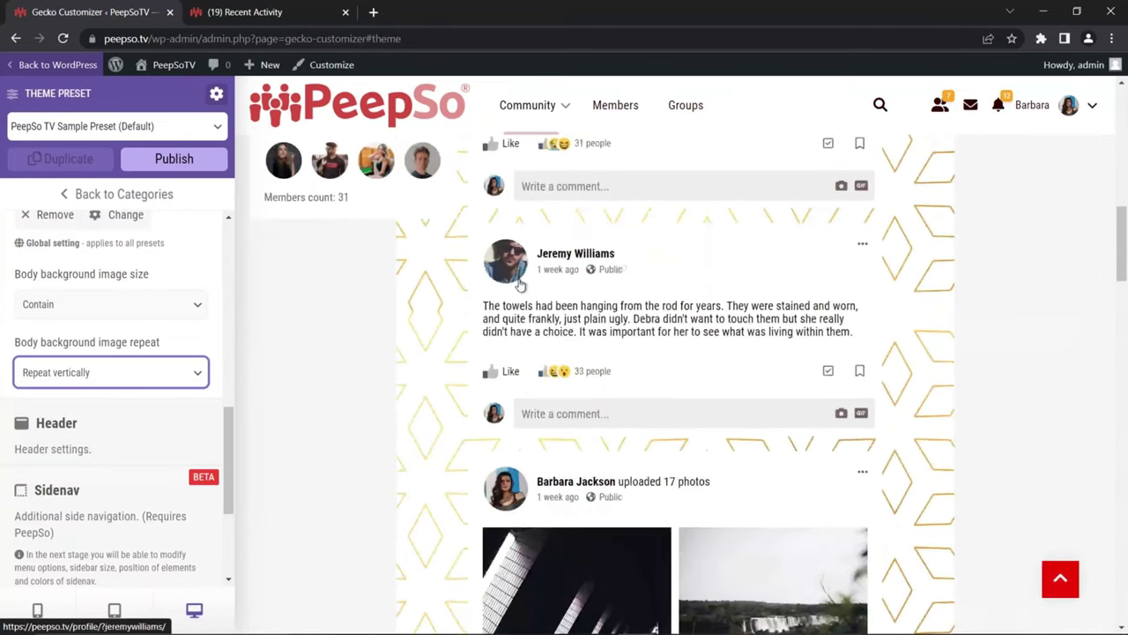
Set the body background image to Do not repeat with size Cover, and check the preview page
click(84, 379)
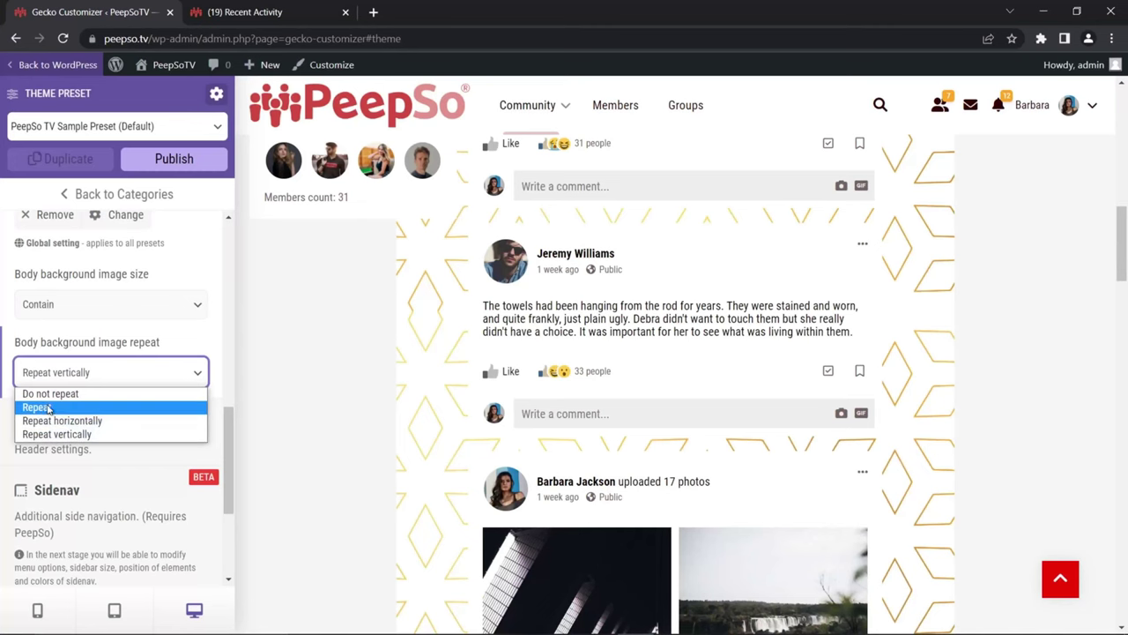
click(79, 393)
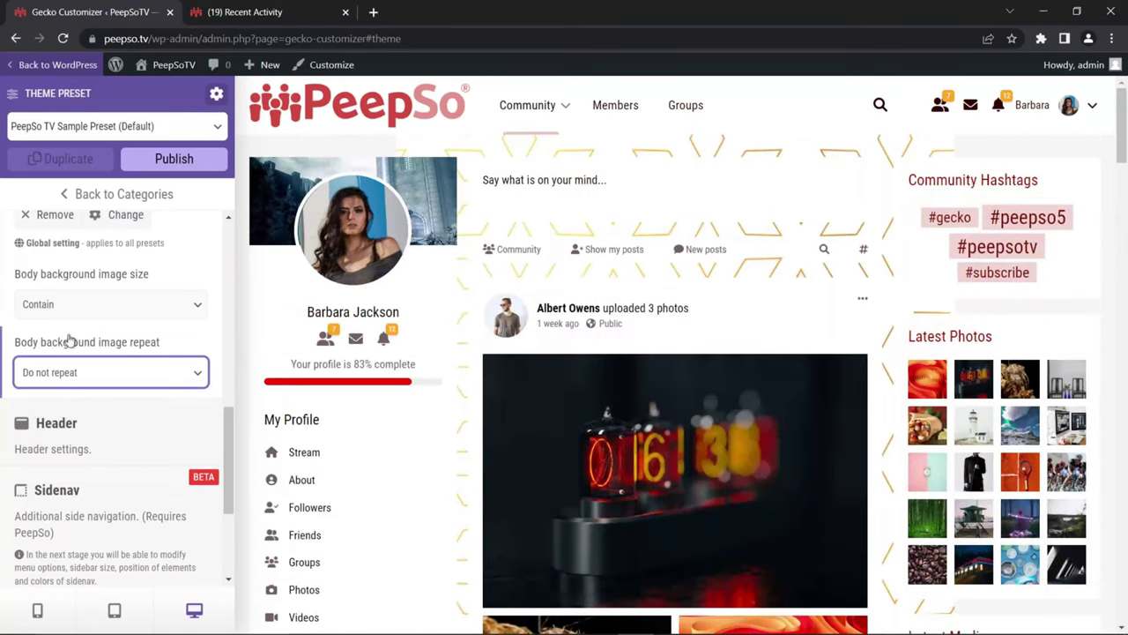
click(53, 306)
click(50, 342)
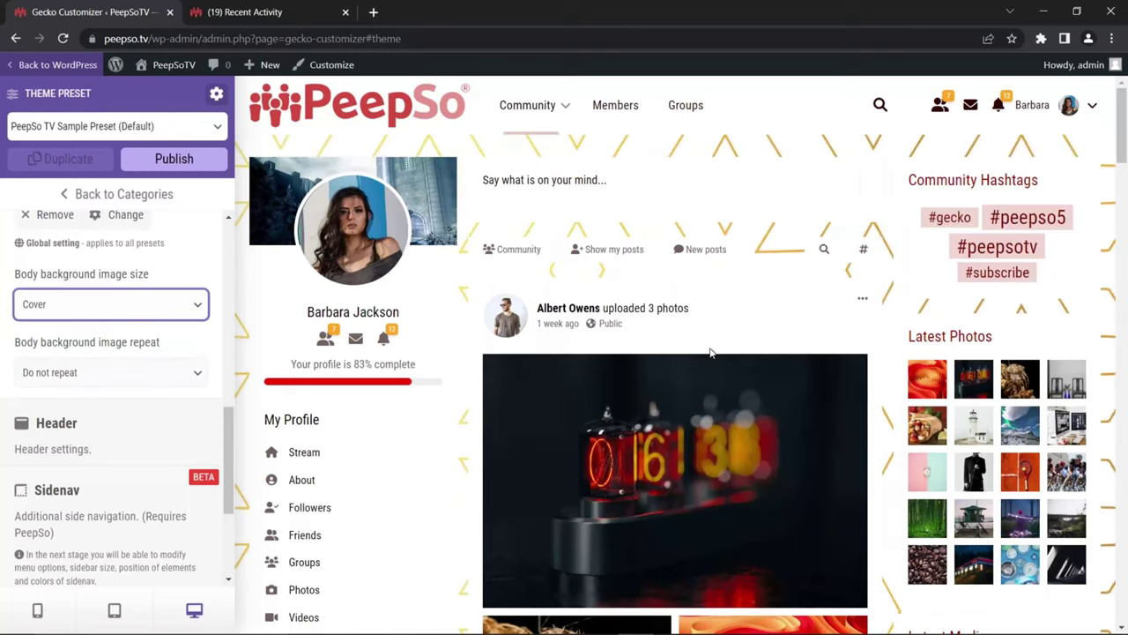
scroll(710, 352, down, 10)
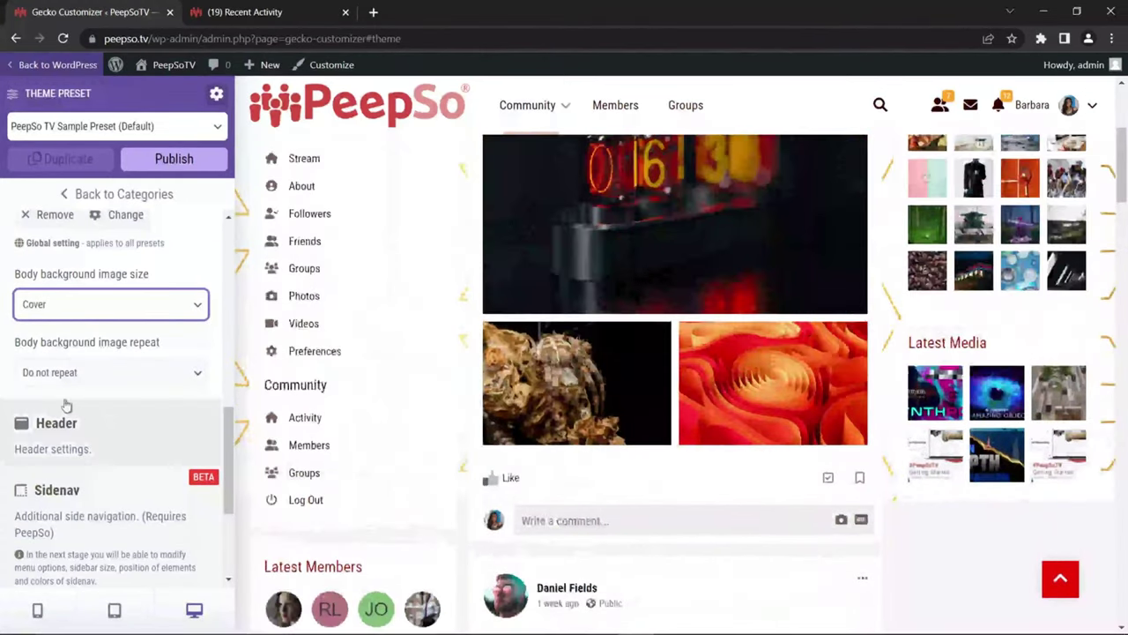
Set the body background image repeat to Repeat vertically and check the pattern down the activity stream
click(76, 374)
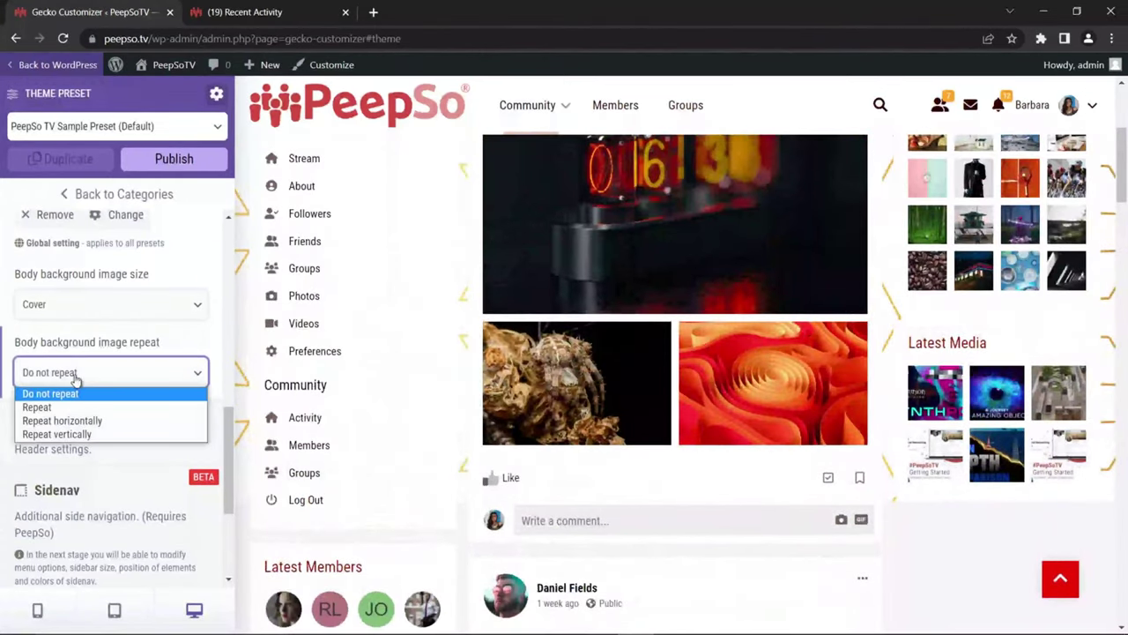
click(71, 433)
scroll(704, 353, down, 3)
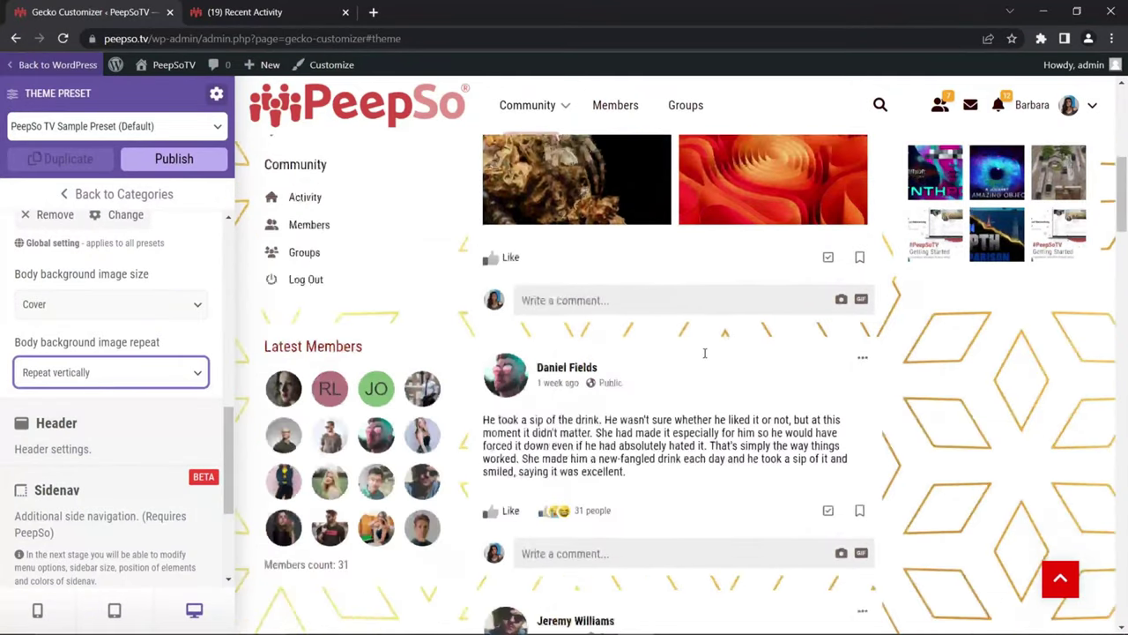
scroll(705, 354, down, 15)
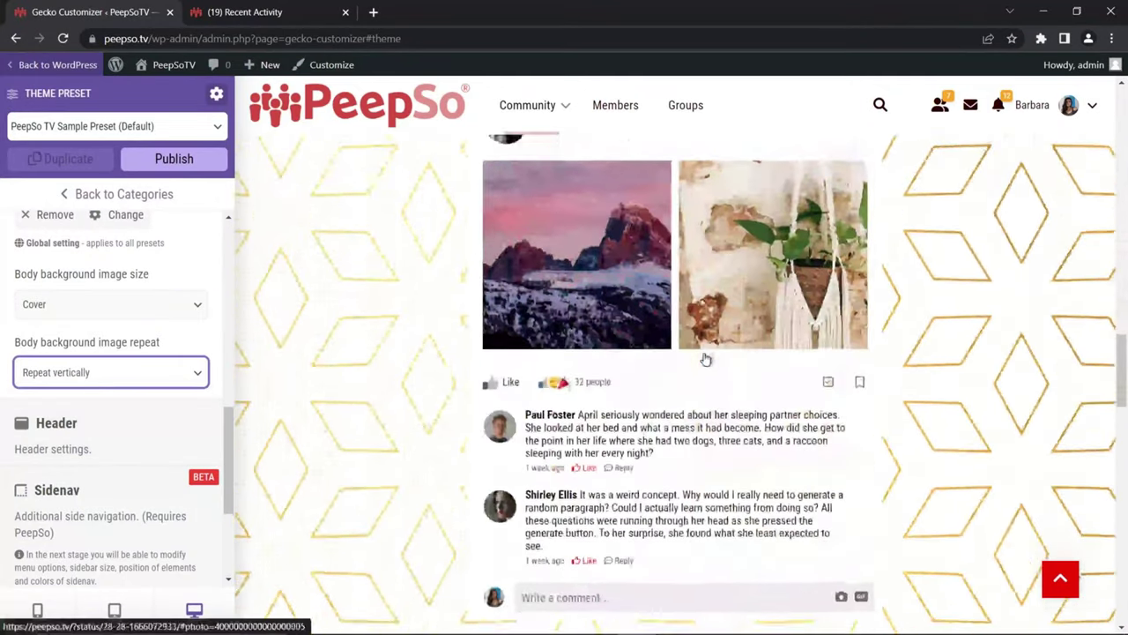
scroll(706, 359, down, 15)
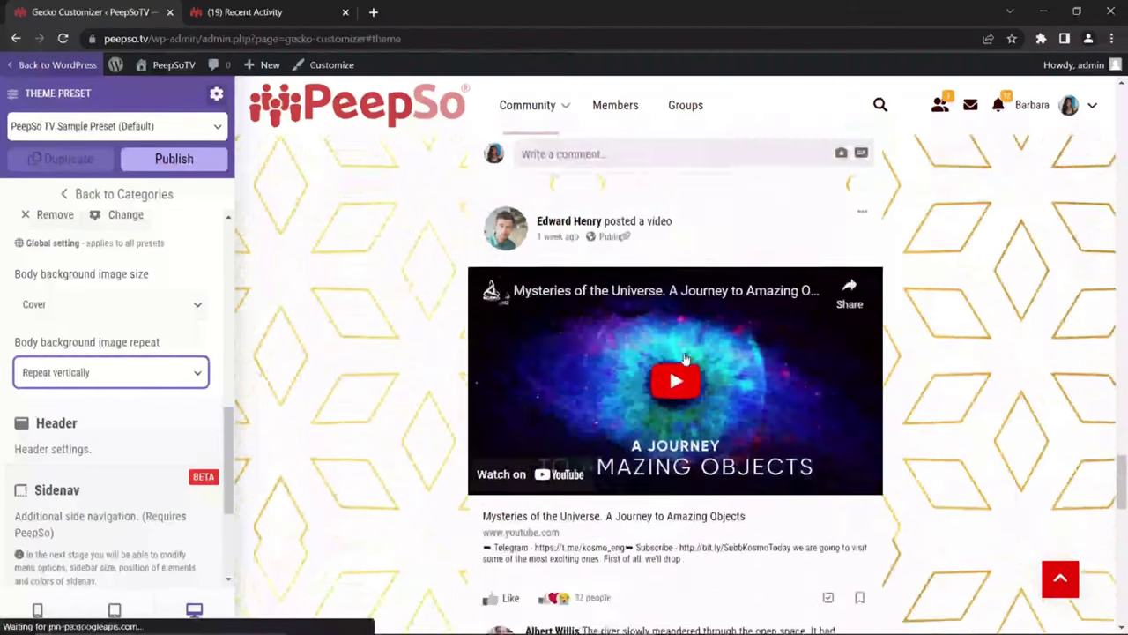
scroll(686, 359, down, 10)
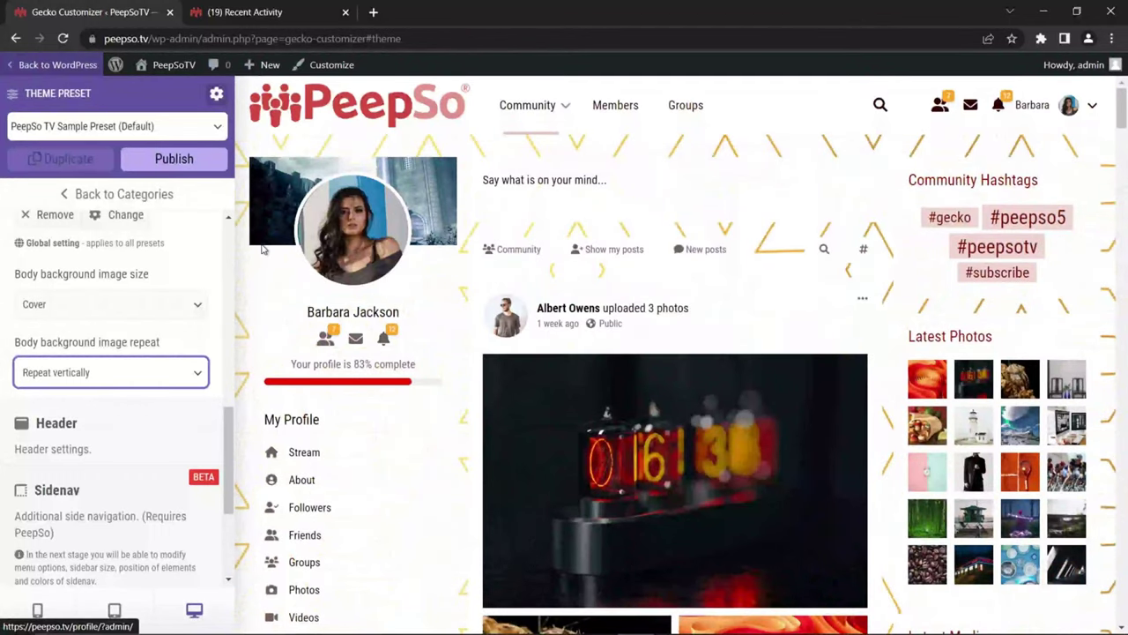
Remove the body background image and publish the preset
scroll(70, 335, up, 2)
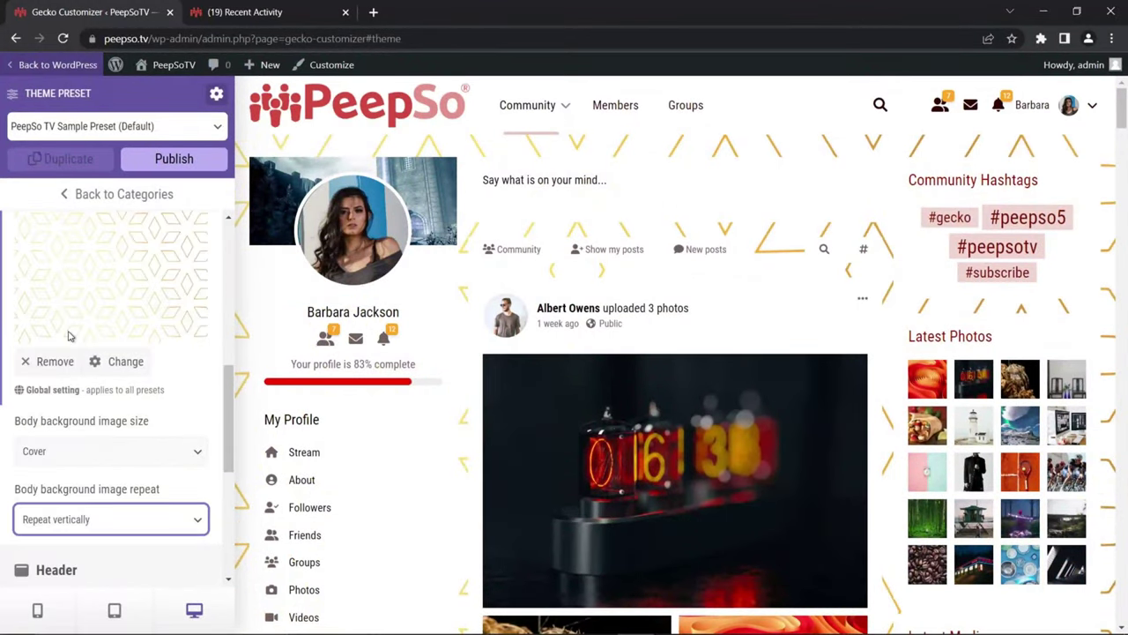
click(54, 362)
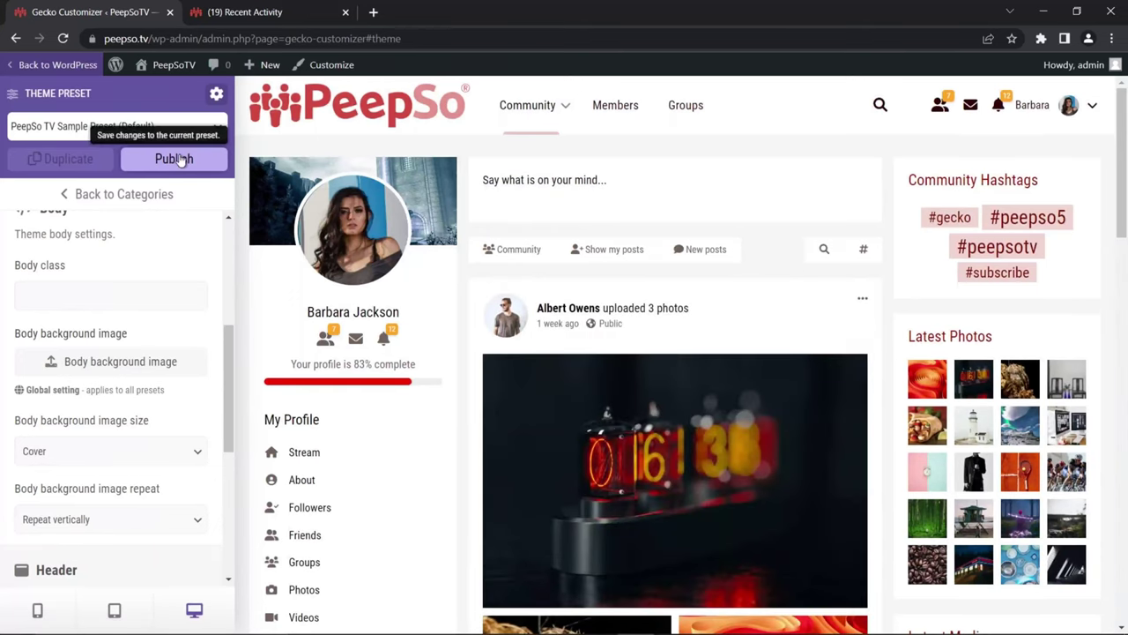
click(177, 159)
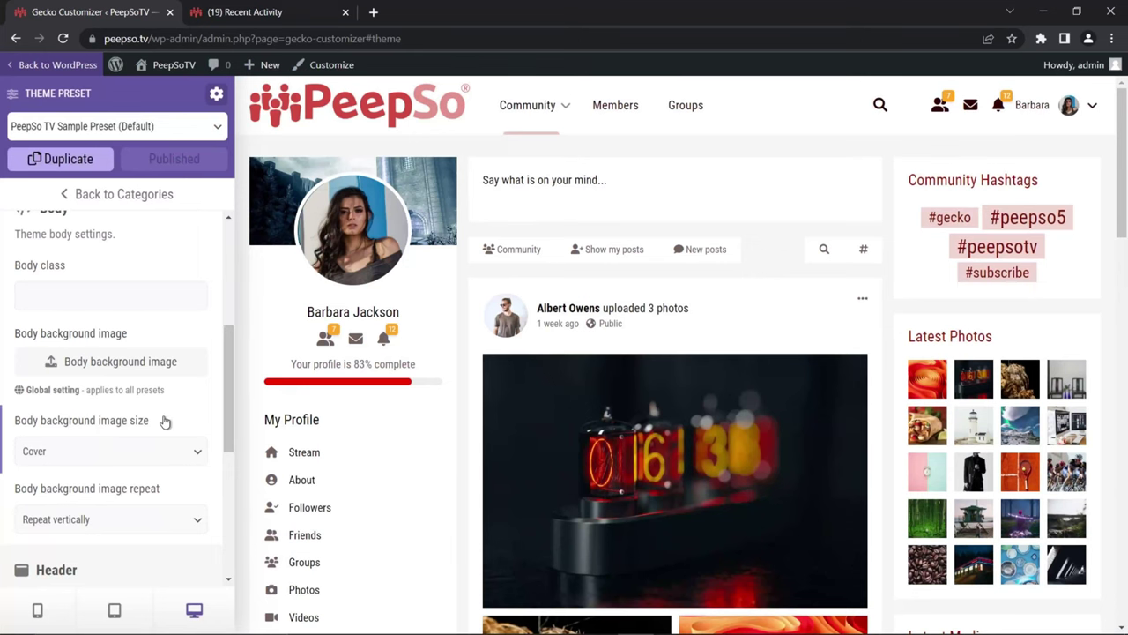
Expand the theme's Header settings and try the header height and font-size sliders, leaving them at 80px and 100%
scroll(114, 351, down, 3)
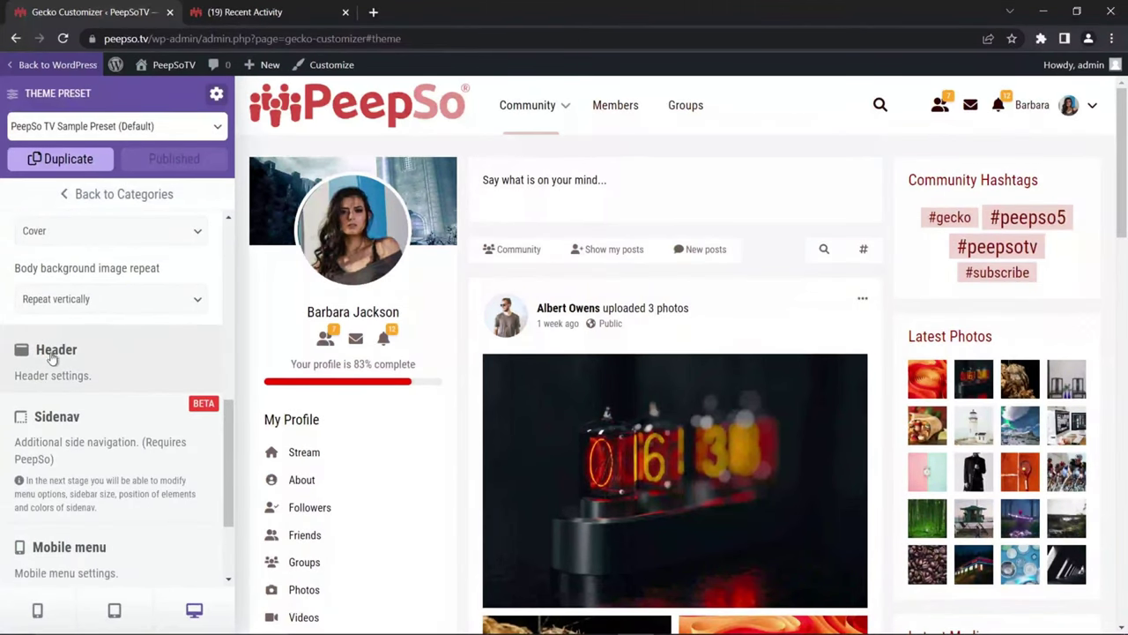
click(55, 353)
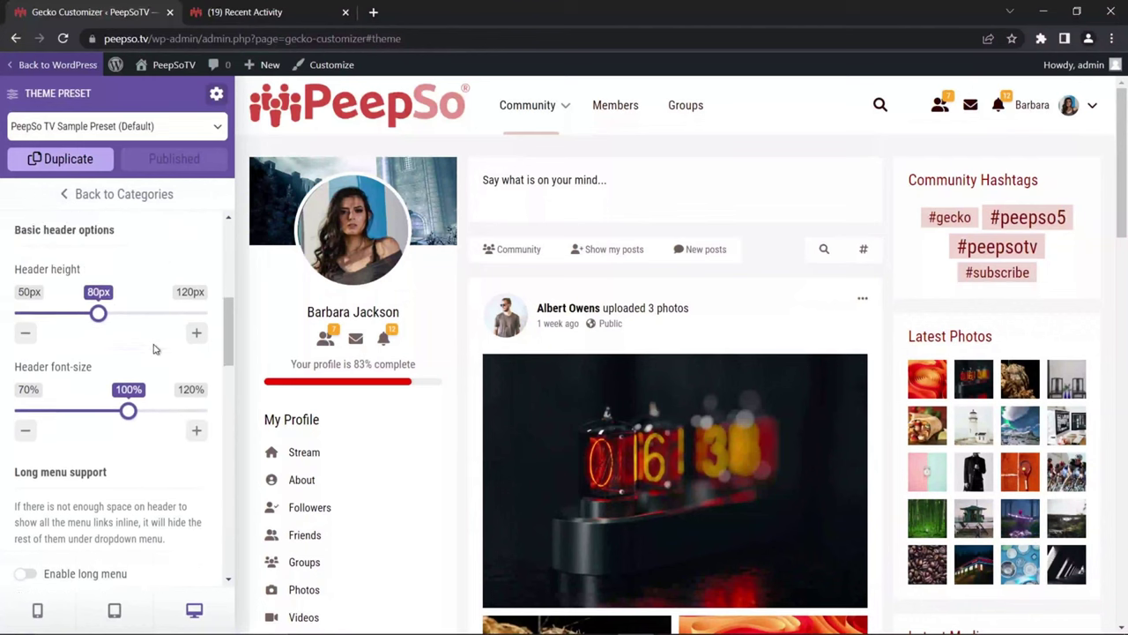
scroll(155, 350, down, 1)
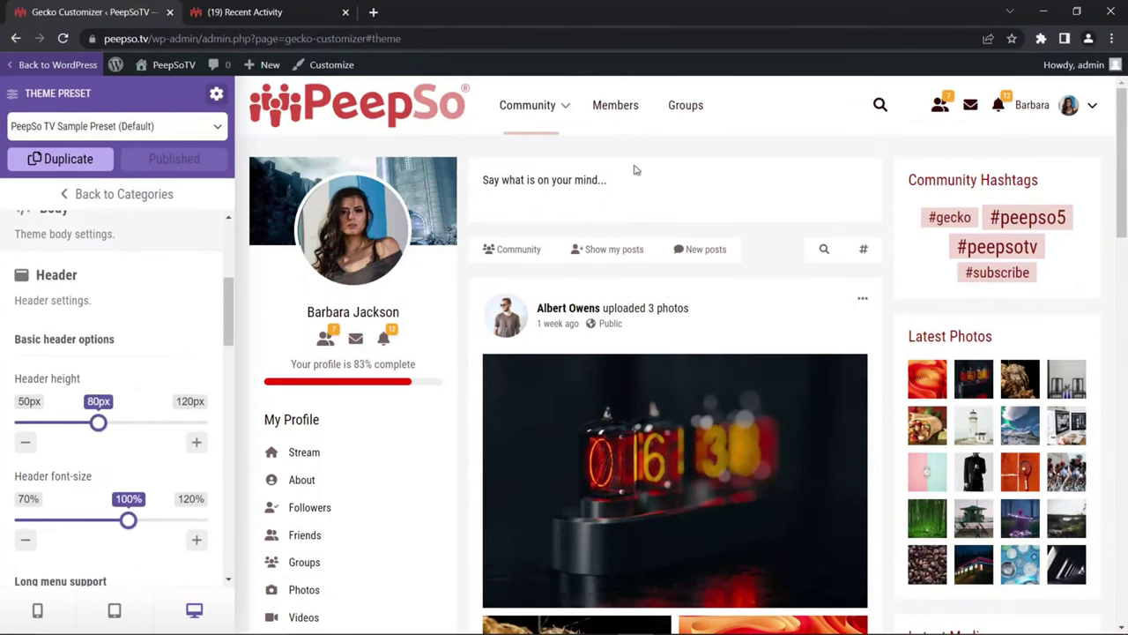
scroll(176, 305, down, 1)
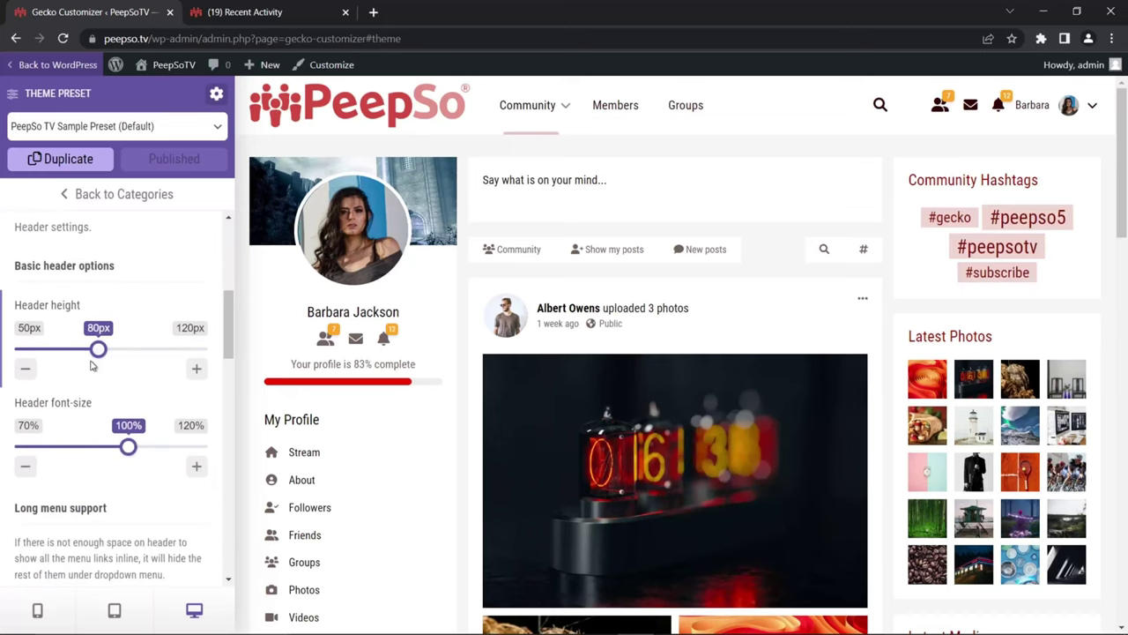
mouse_move(98, 350)
mouse_down()
mouse_move(50, 350)
mouse_move(196, 353)
mouse_move(41, 353)
mouse_move(182, 358)
mouse_move(98, 353)
mouse_up()
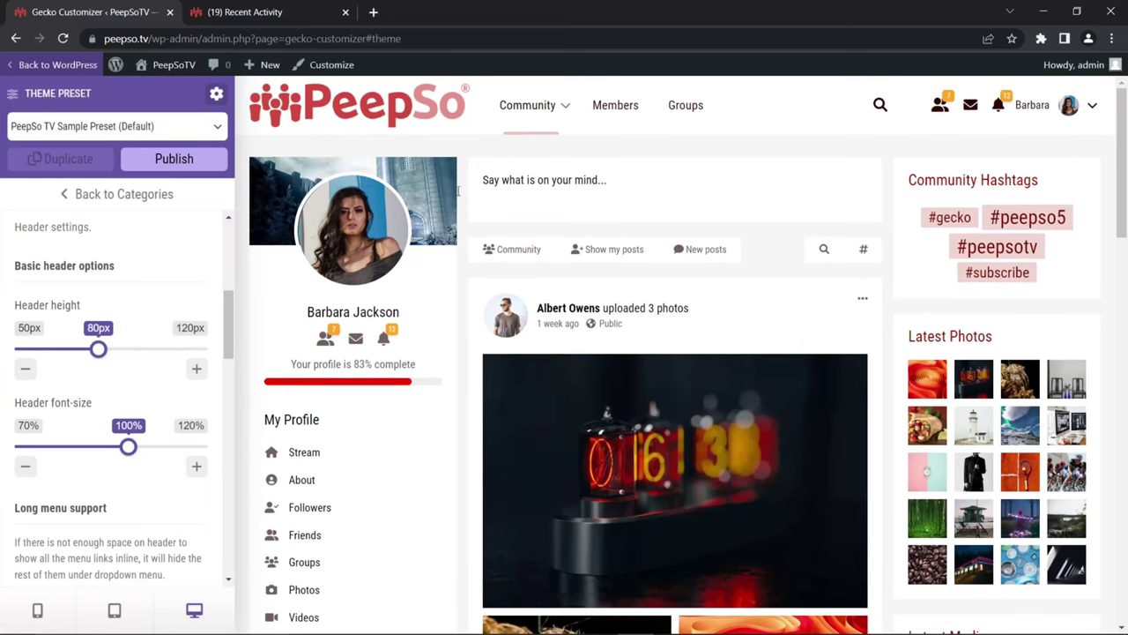
mouse_move(128, 454)
mouse_down()
mouse_move(212, 452)
mouse_move(95, 450)
mouse_move(199, 451)
mouse_move(159, 465)
mouse_move(22, 452)
mouse_move(173, 464)
mouse_move(138, 461)
mouse_up()
Enable the long menu in the Header settings' long menu support and publish the preset
scroll(159, 396, down, 3)
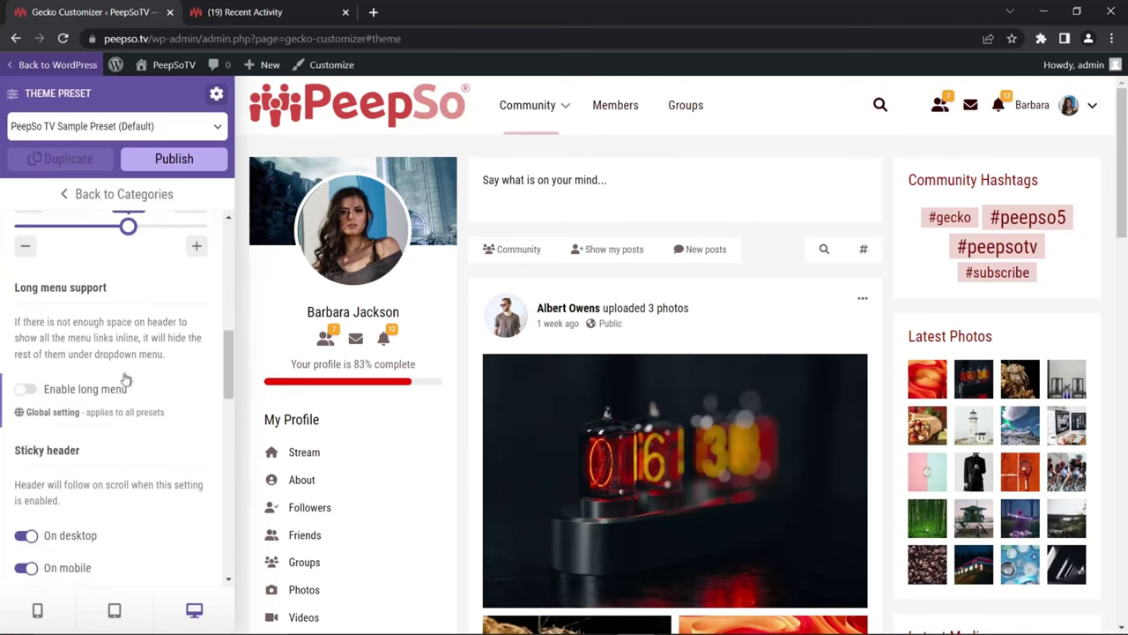
scroll(104, 287, down, 1)
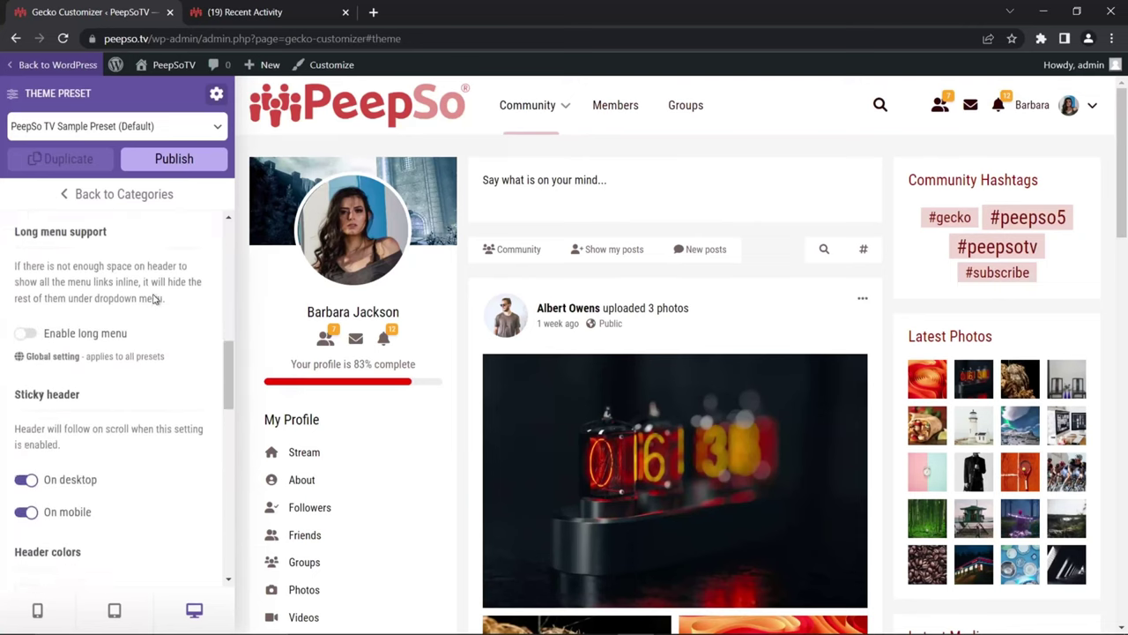
click(32, 318)
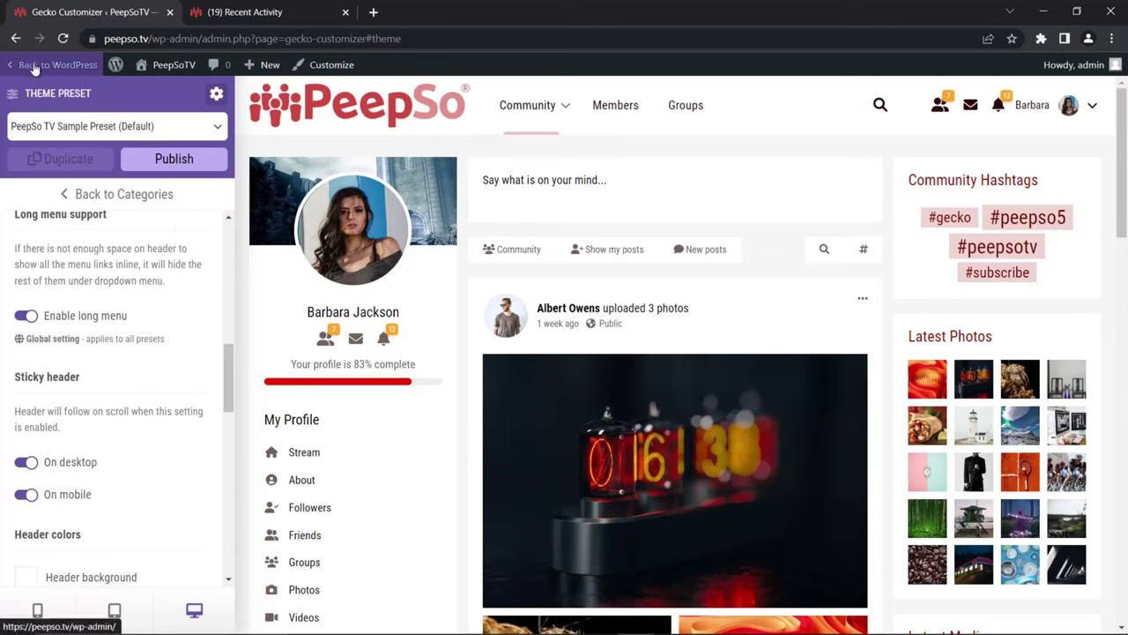
click(204, 165)
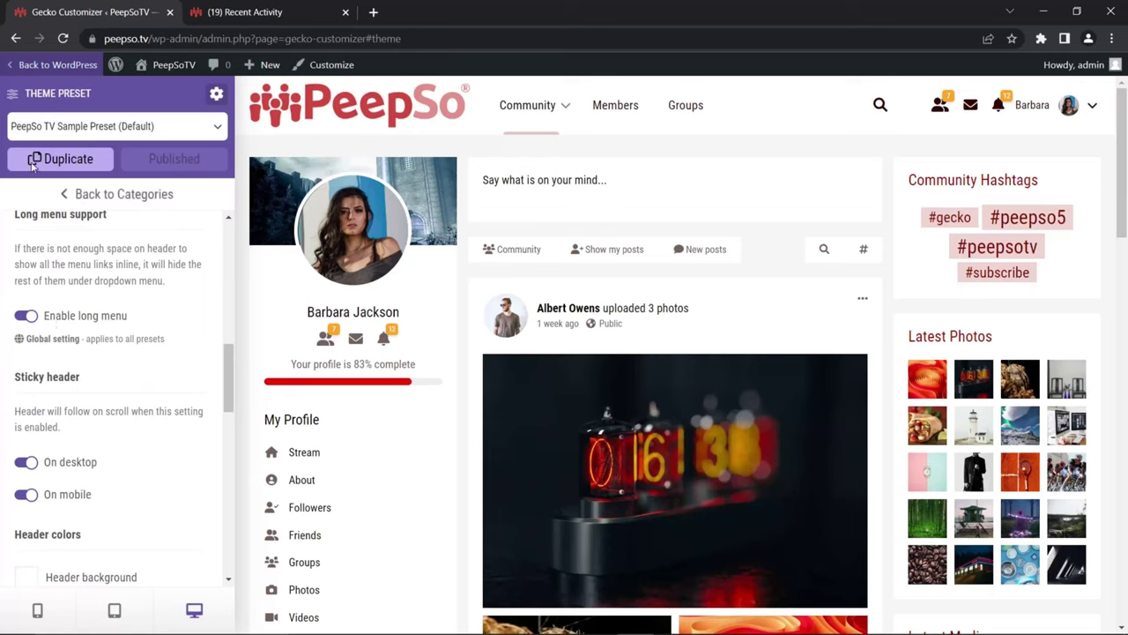
Open the WordPress menu editor and move Profile and Messages to the top level of Main Menu, between Members and Groups
click(39, 64)
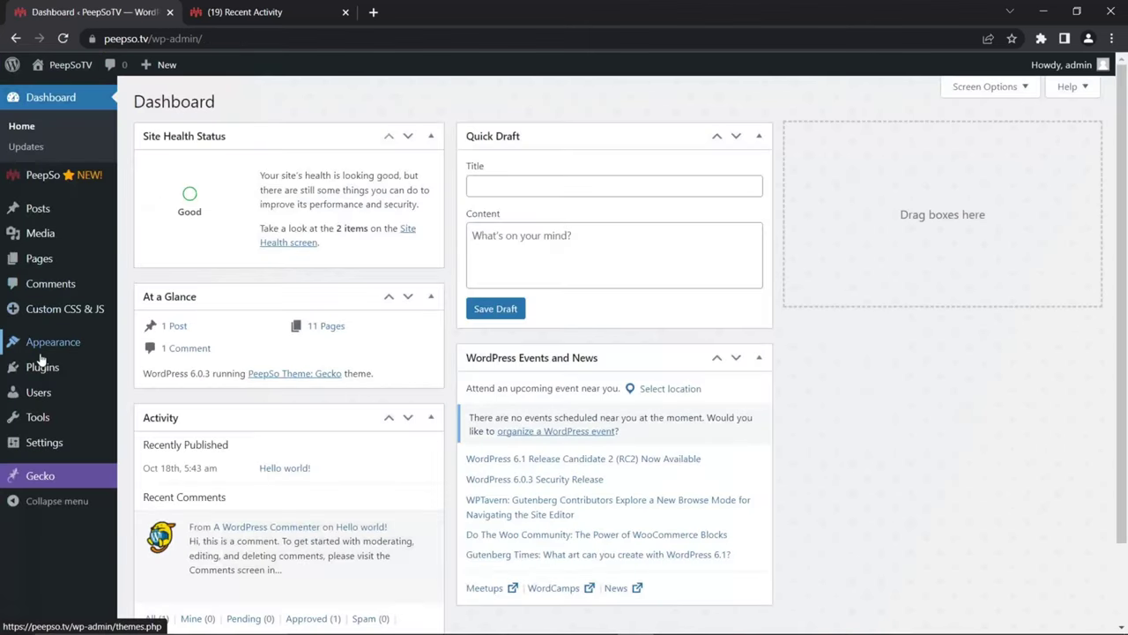
mouse_move(109, 346)
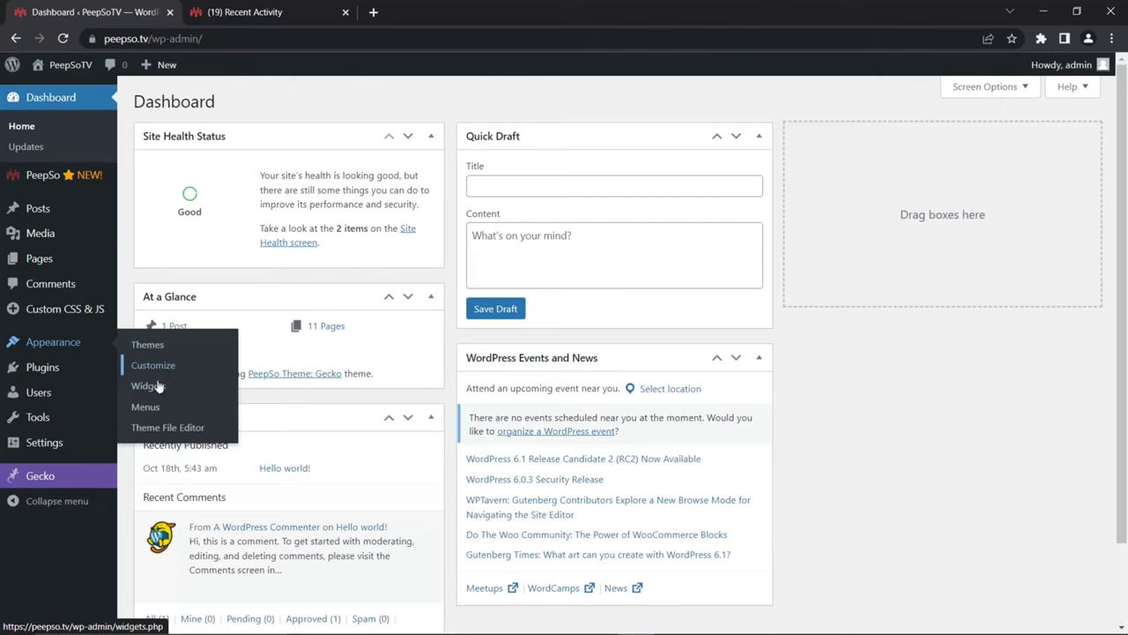
click(148, 407)
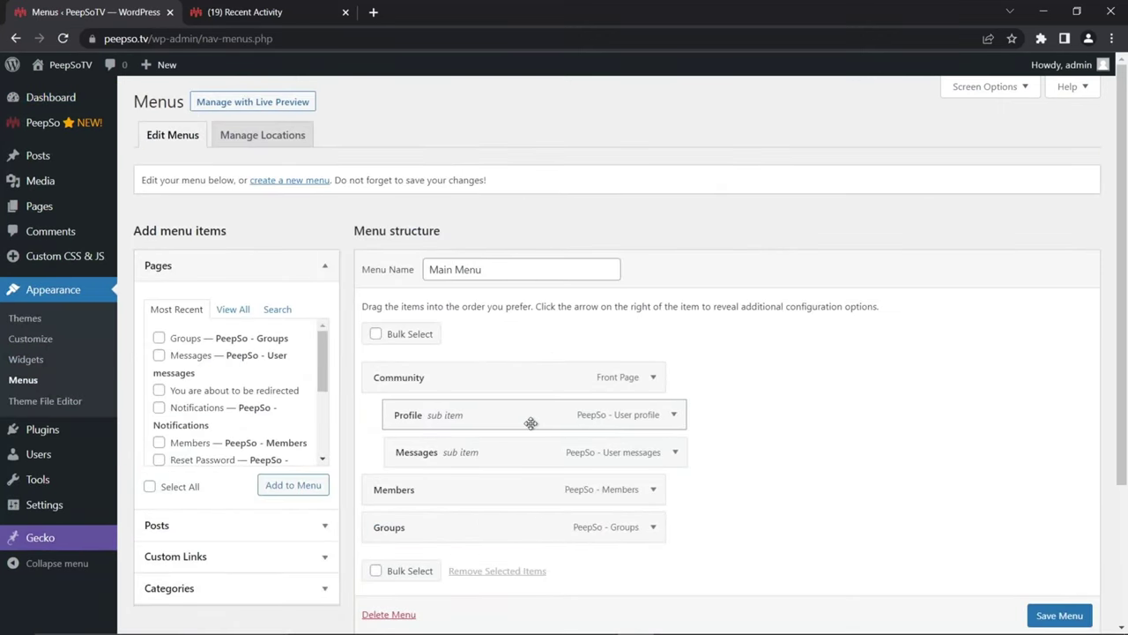
drag(531, 423, 517, 499)
drag(498, 416, 476, 464)
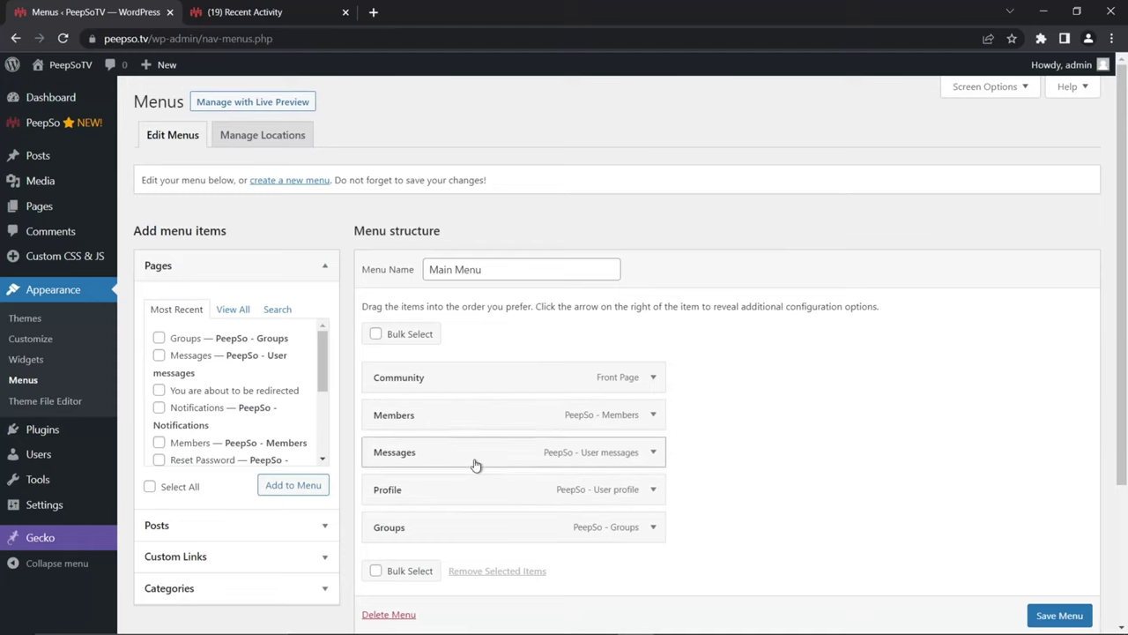
Add the Notifications, Members and Site Registration pages to the end of Main Menu and save the menu
click(159, 408)
click(291, 486)
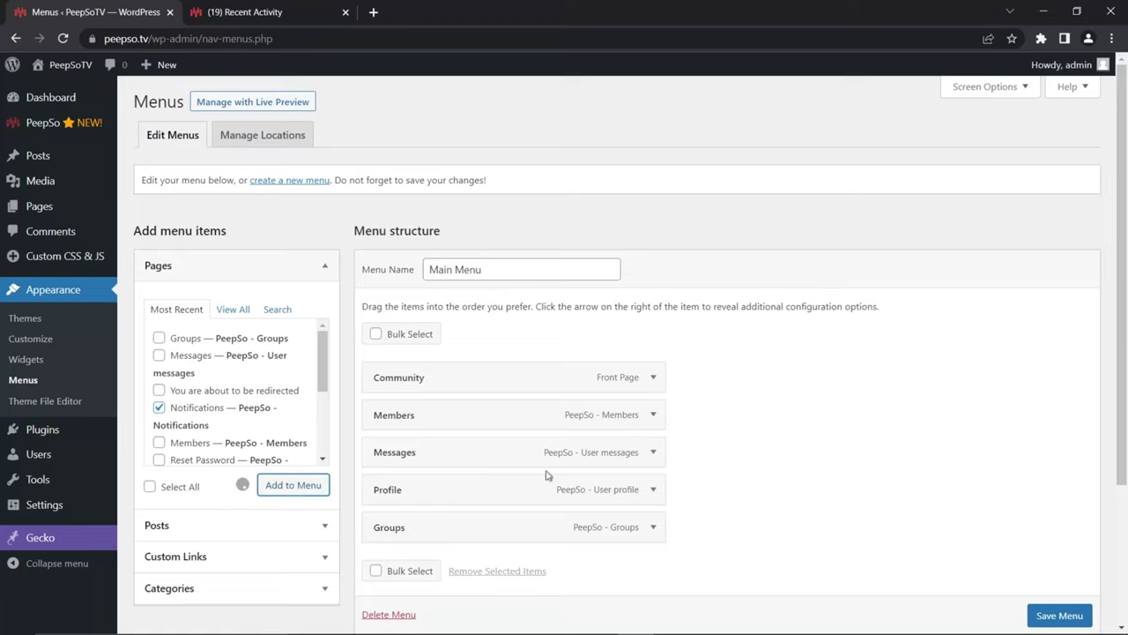
click(158, 442)
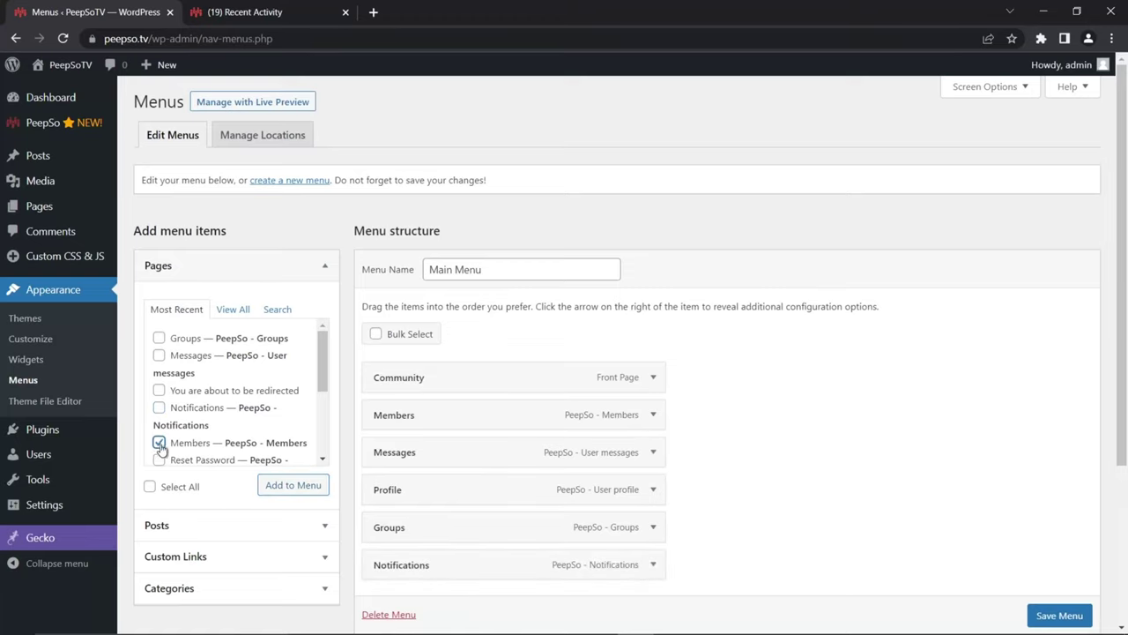
click(283, 483)
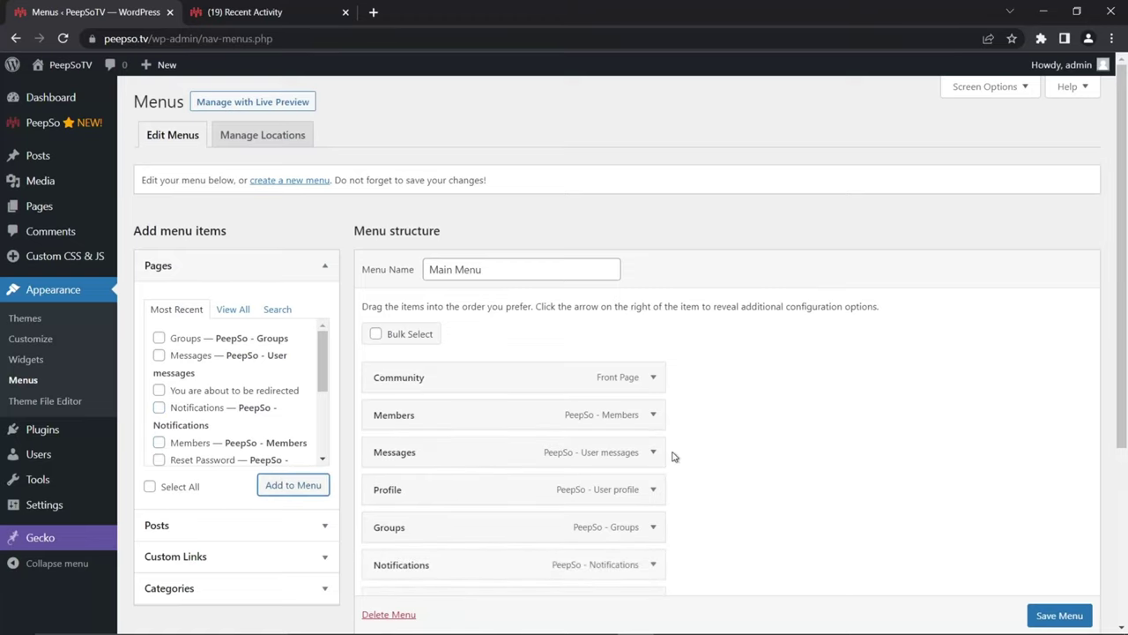
scroll(692, 447, down, 1)
scroll(224, 388, down, 1)
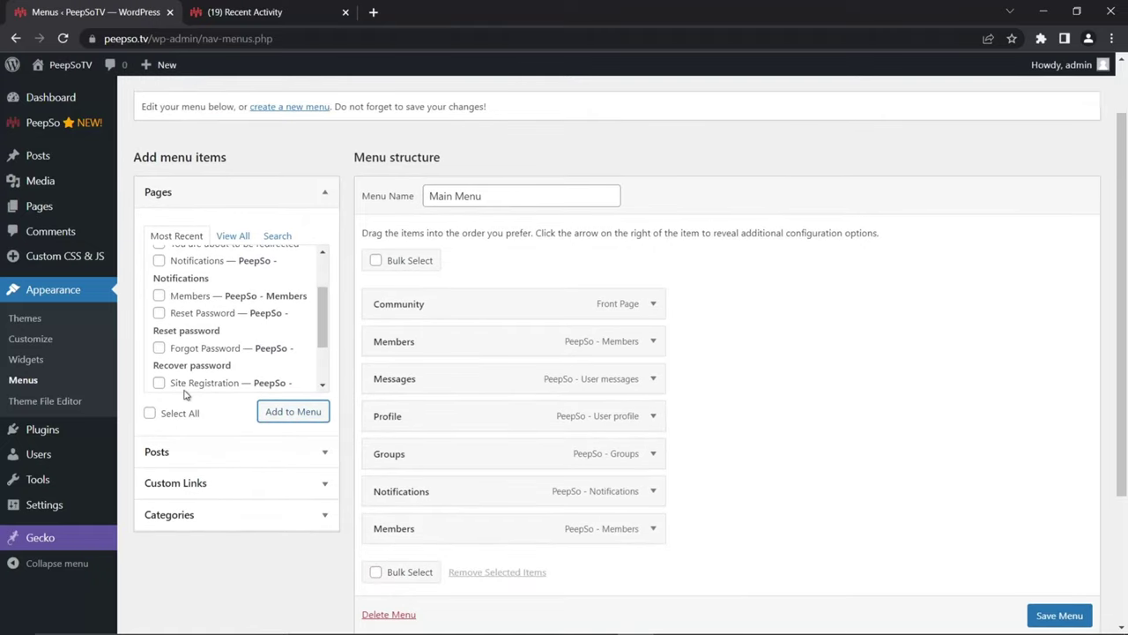
click(158, 385)
click(265, 416)
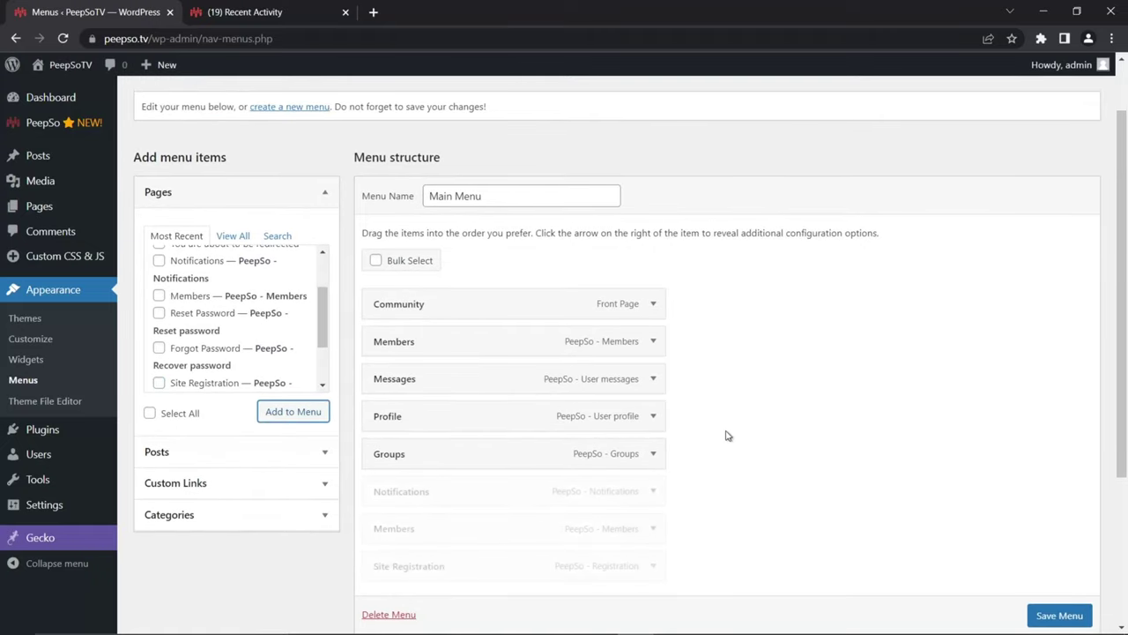
scroll(721, 430, down, 1)
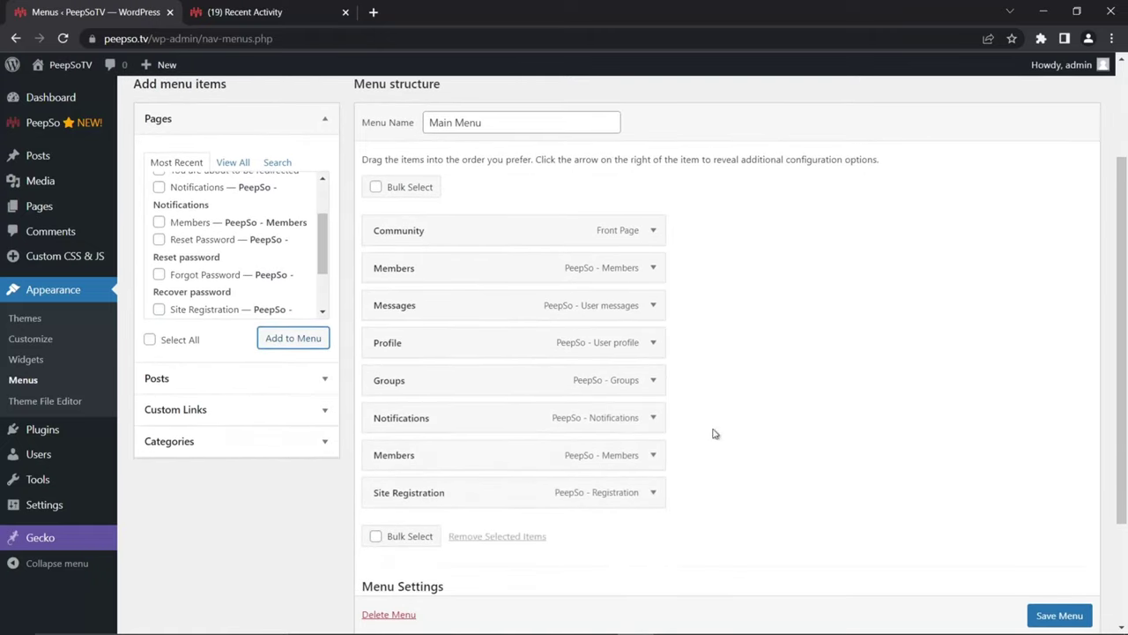
click(1058, 615)
scroll(821, 415, down, 1)
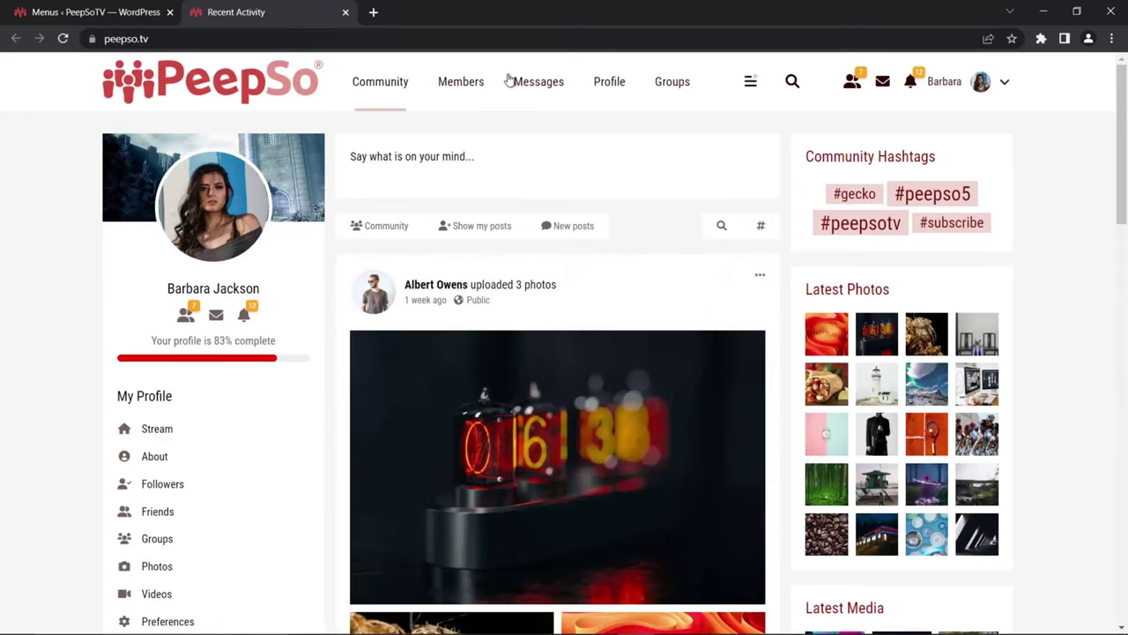
Expand the header's long menu dropdown on the PeepSo site and compare its links with the items in Main Menu
click(751, 84)
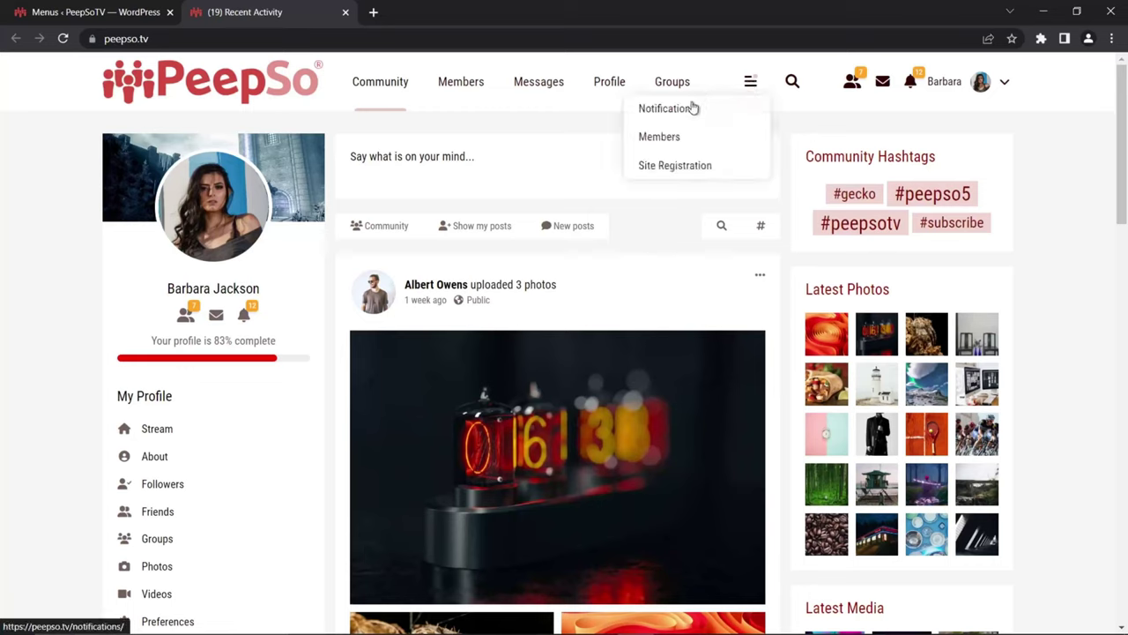
click(752, 83)
click(754, 84)
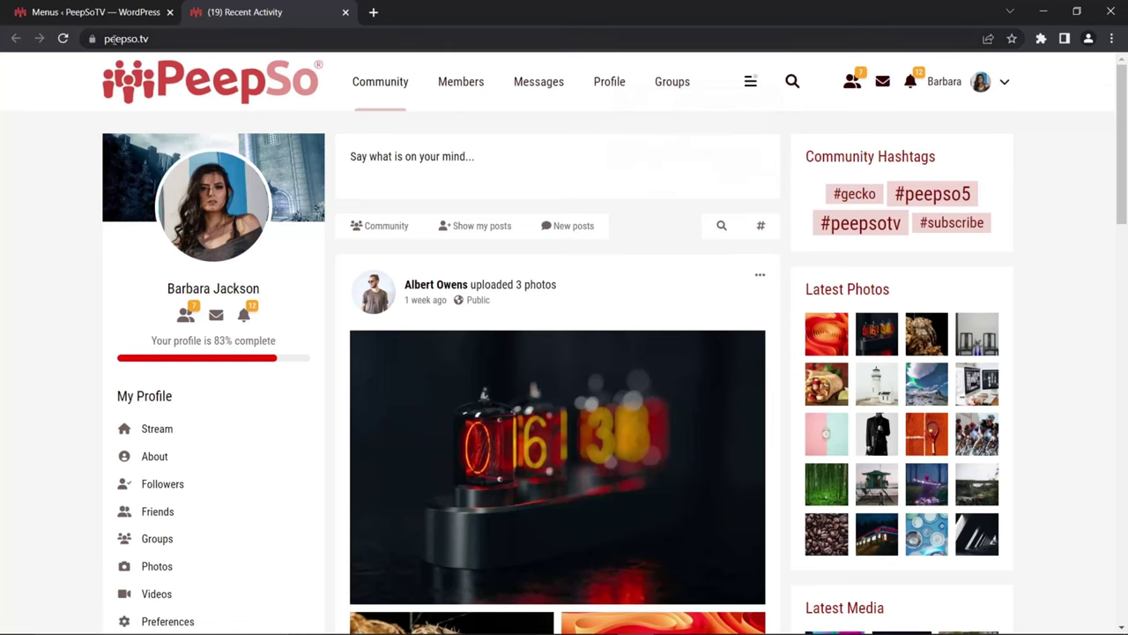
click(89, 18)
scroll(493, 405, down, 2)
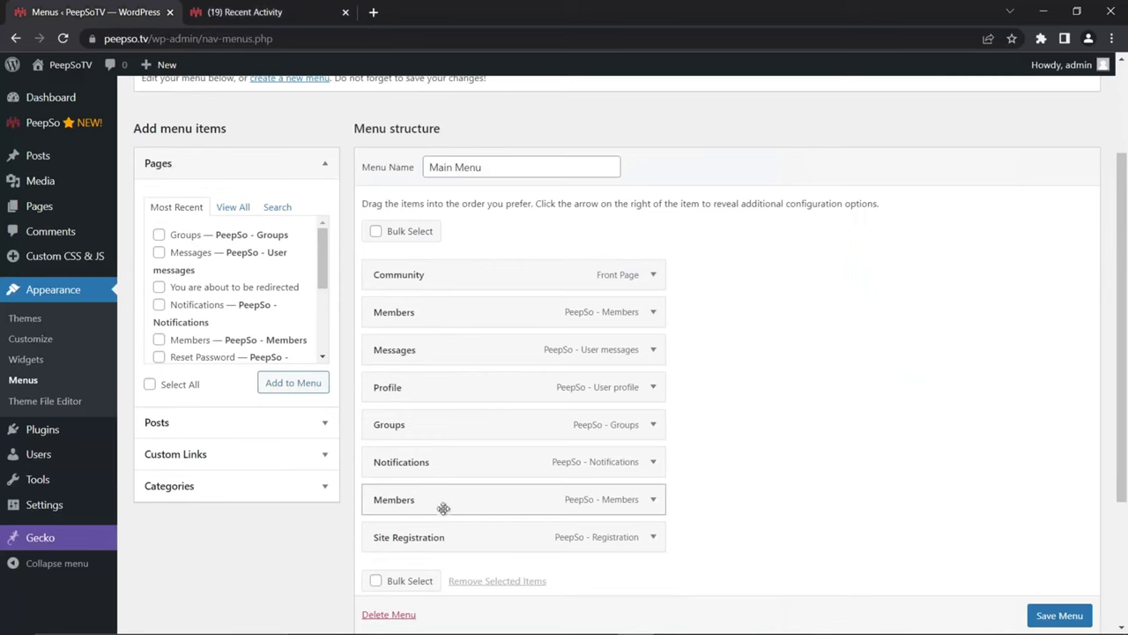
scroll(476, 503, down, 1)
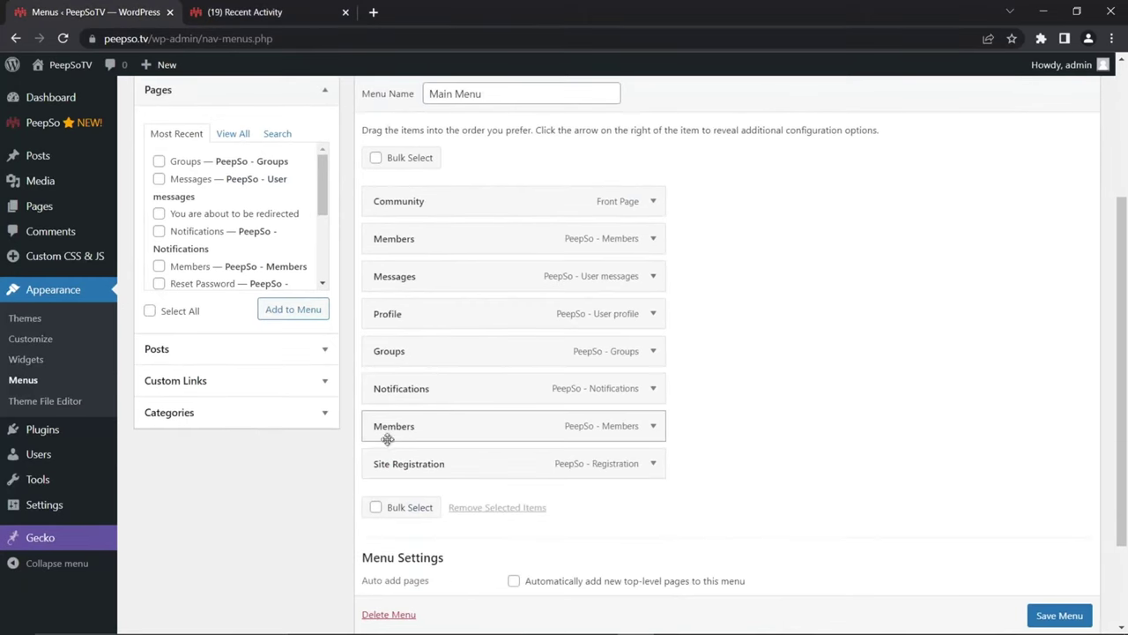
click(226, 17)
click(750, 81)
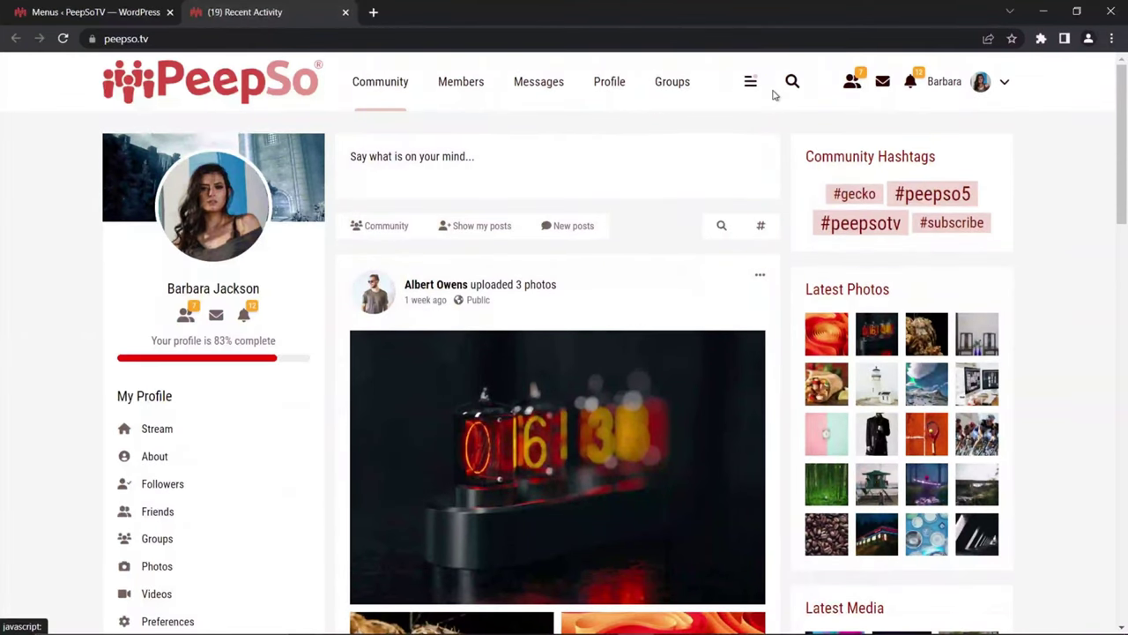
Return to the Gecko Customizer and expand the theme's Header settings at long menu support
click(97, 13)
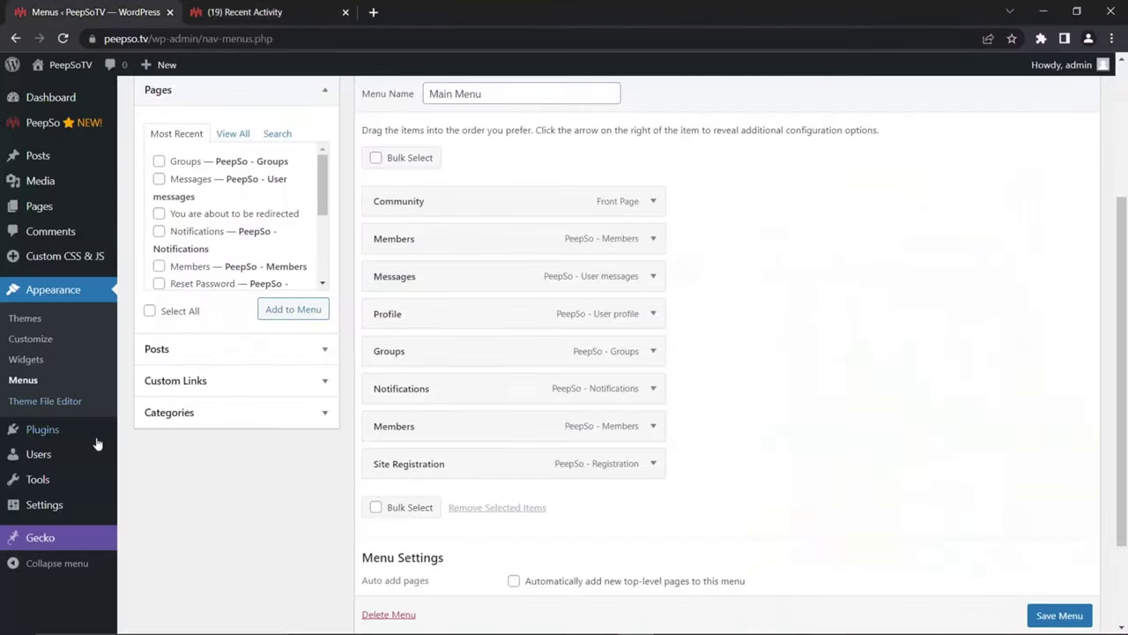
click(168, 549)
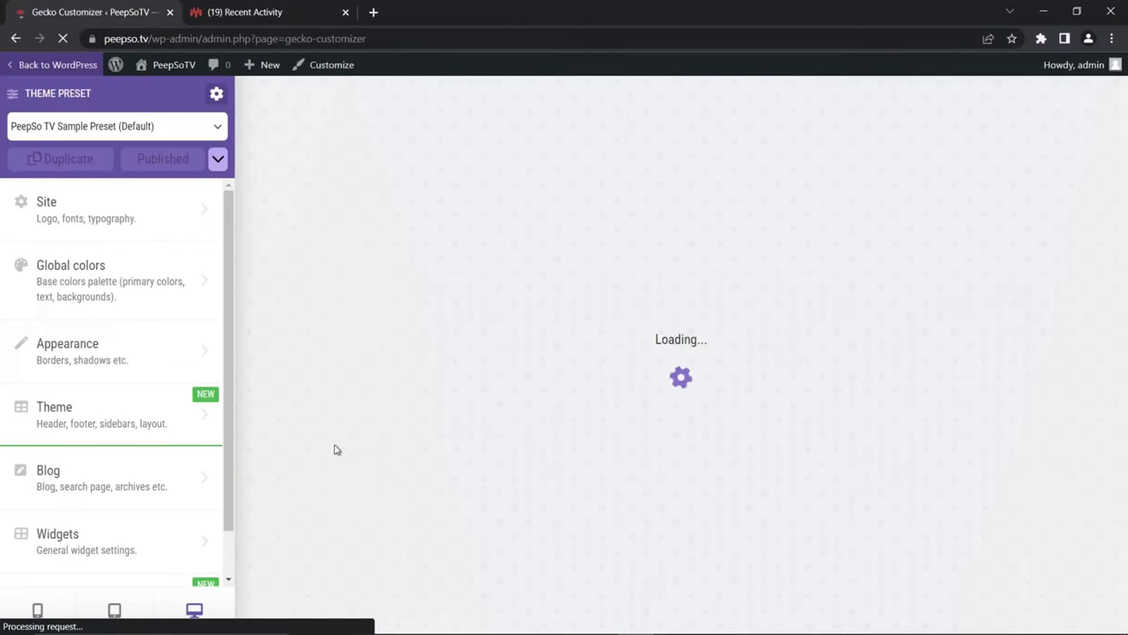
click(97, 419)
scroll(97, 385, down, 5)
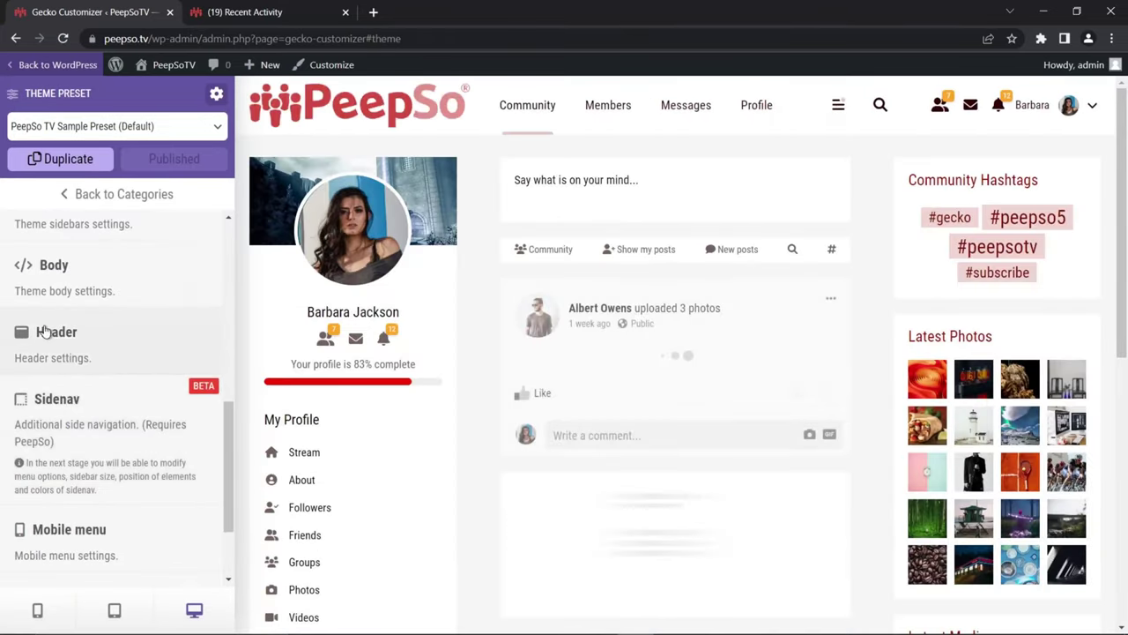
click(44, 330)
scroll(53, 365, down, 3)
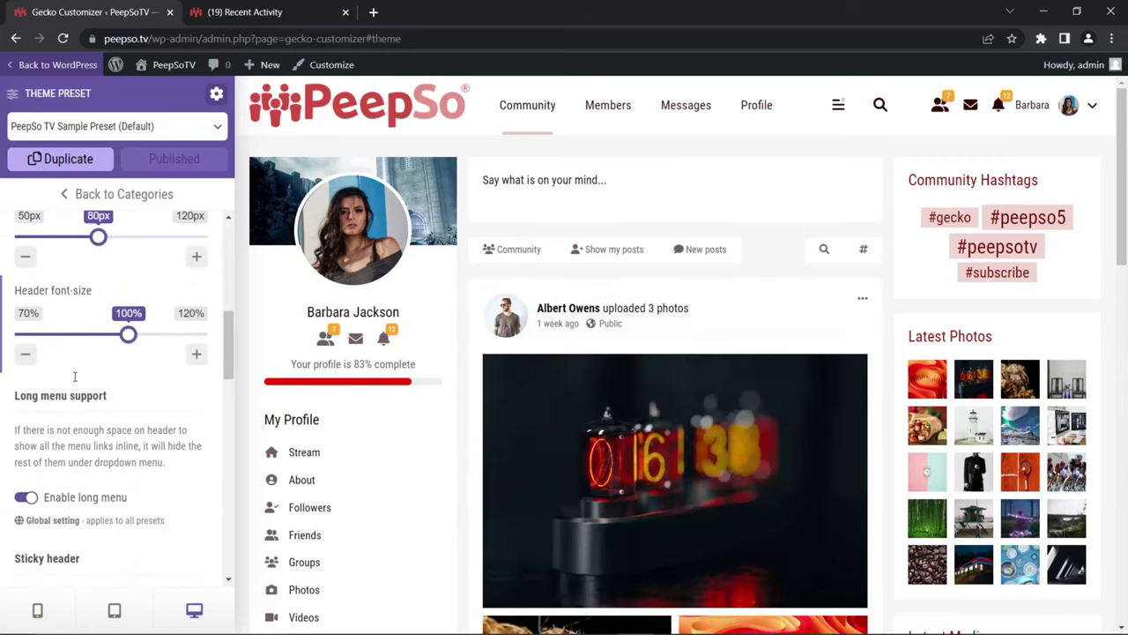
Disable the long menu, publish the preset and reload the PeepSo site to check the header links
click(26, 326)
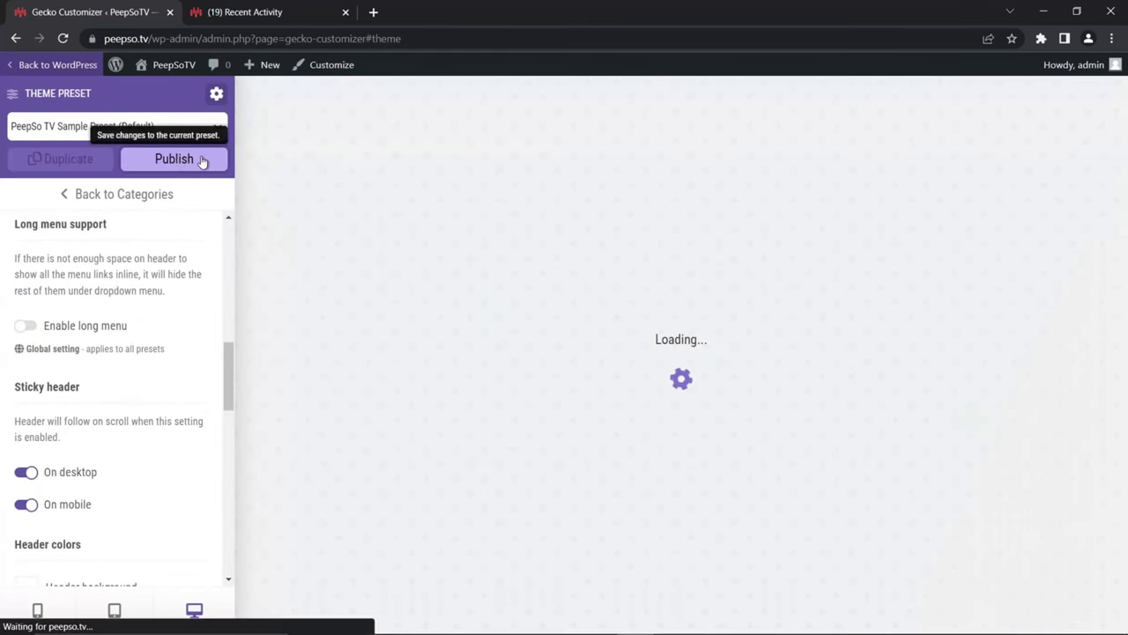
click(201, 160)
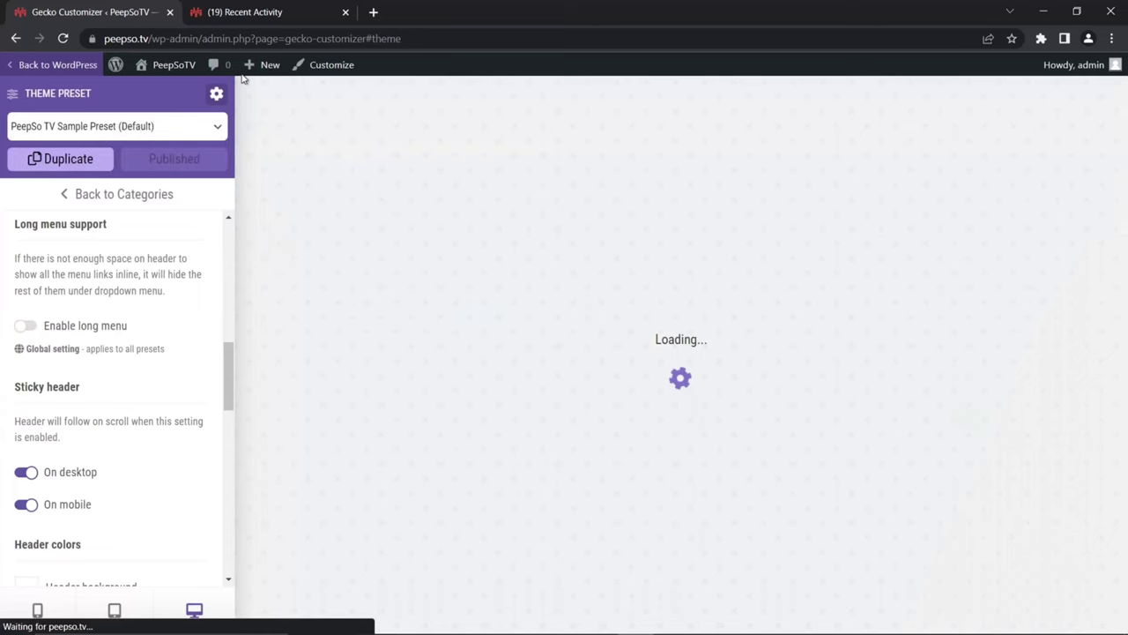
click(265, 11)
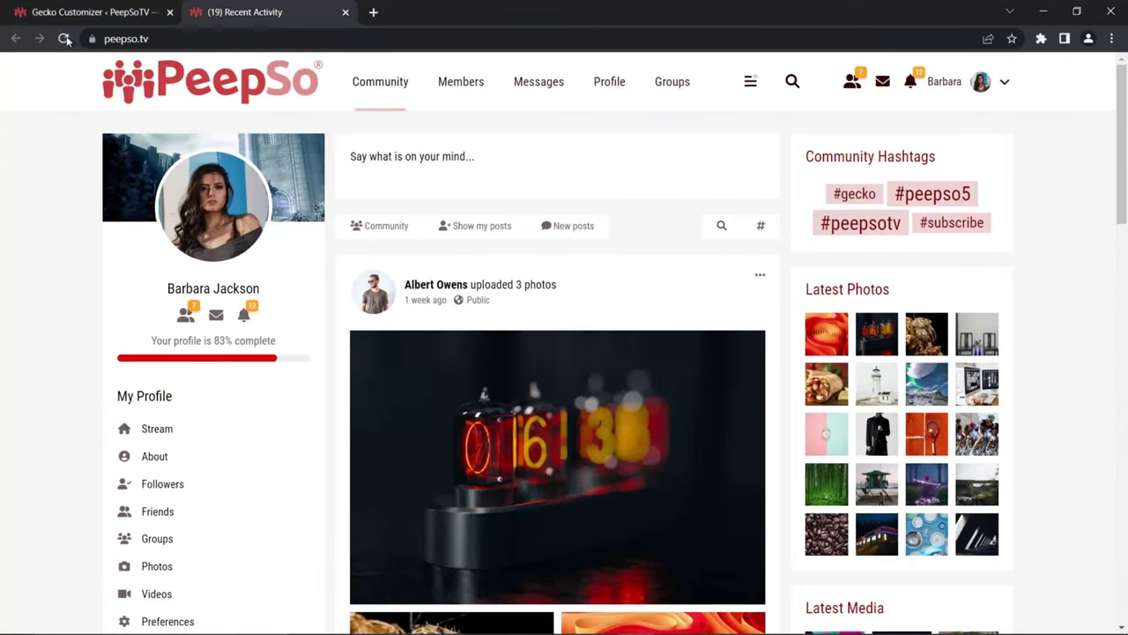
click(64, 39)
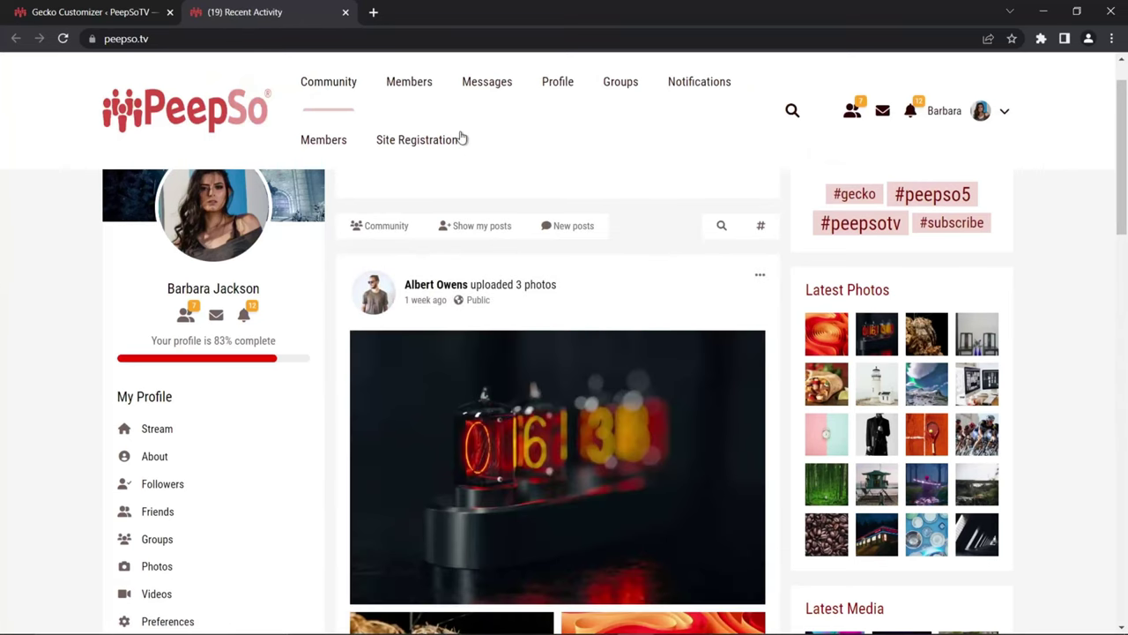
Enable the long menu again in the Header settings, publish the preset and check the header on the PeepSo site
key(ctrl+shift+Tab)
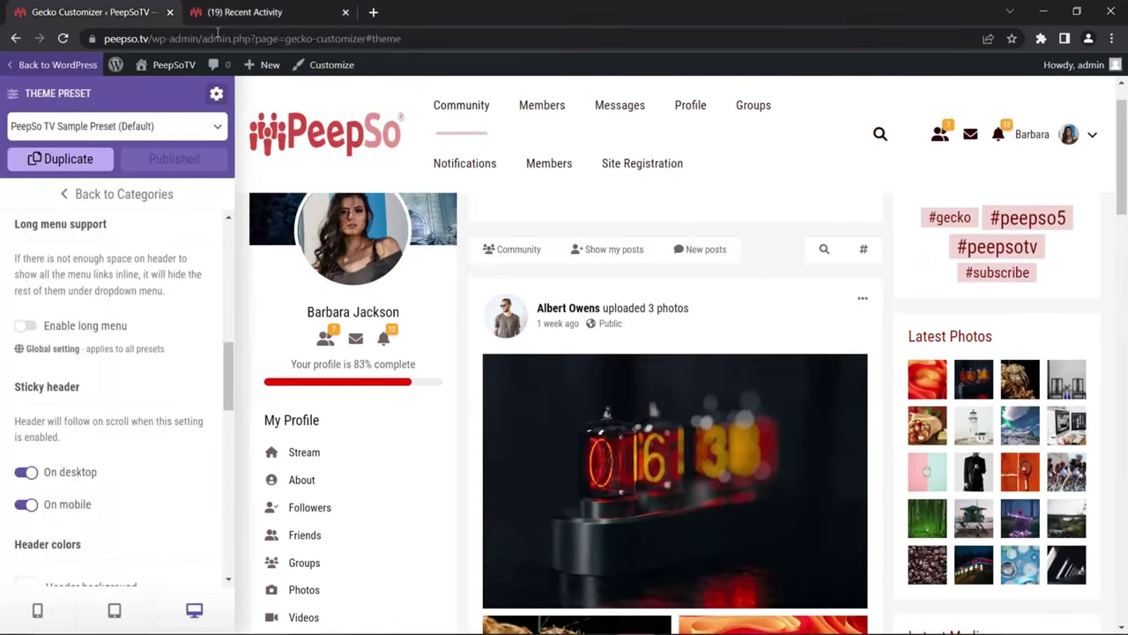
click(27, 329)
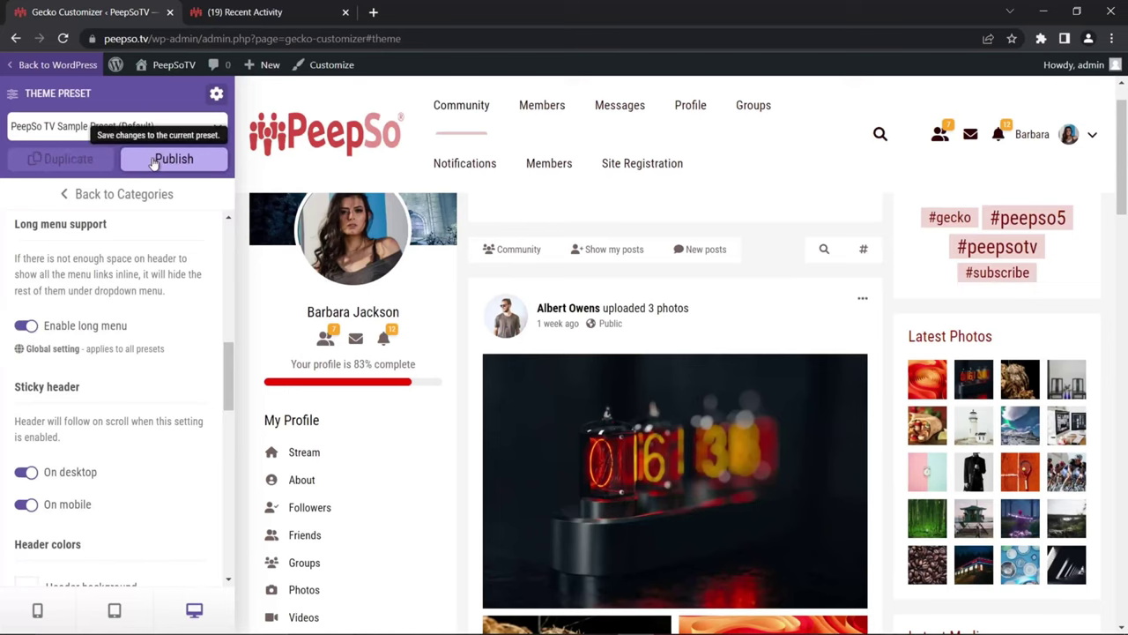
click(155, 162)
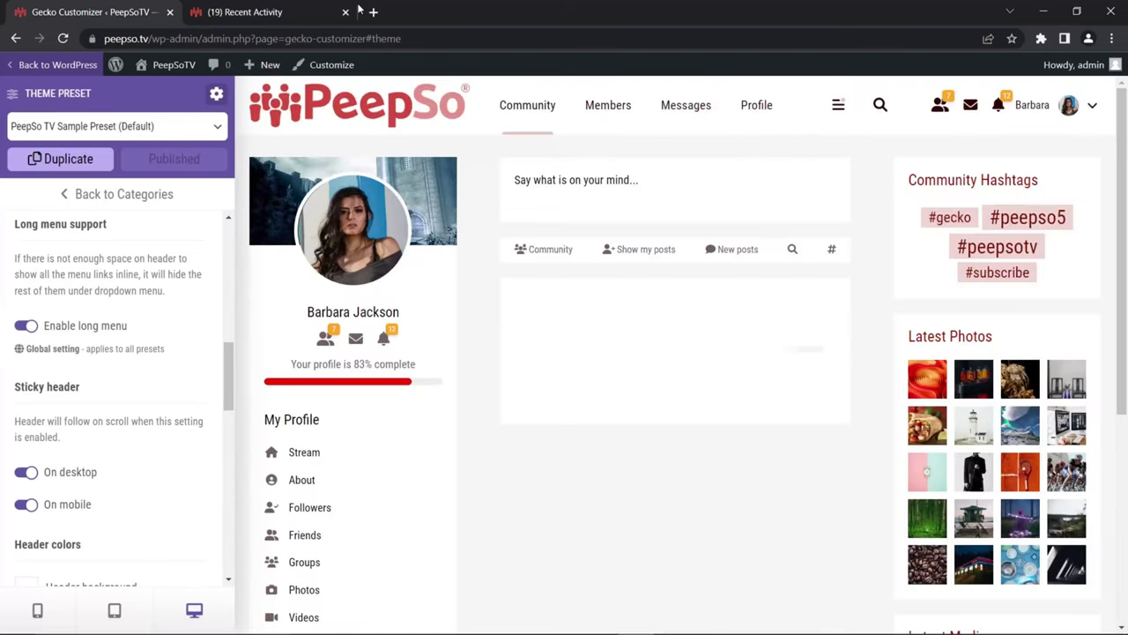
click(356, 10)
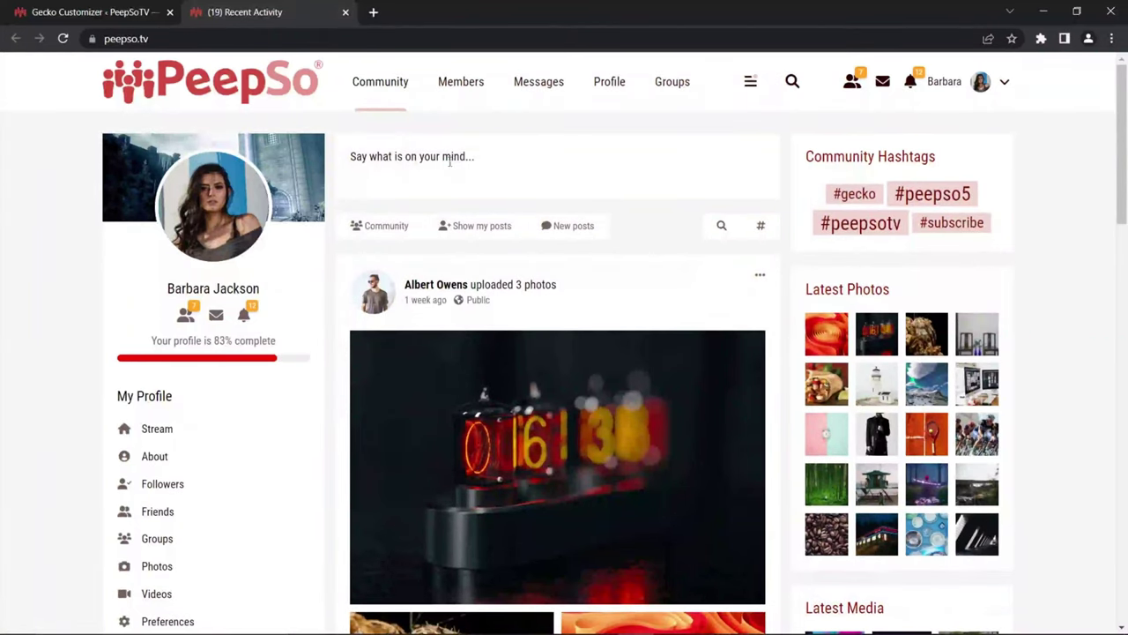
Check in the customizer preview how the sticky header behaves while moving down and up the activity stream
click(93, 12)
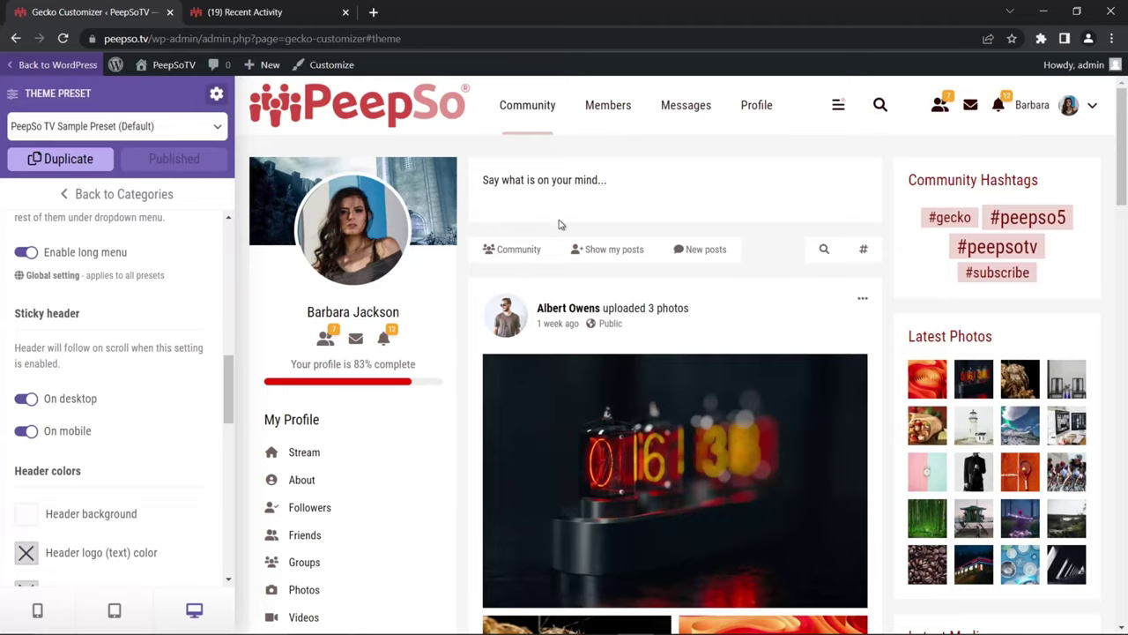
scroll(546, 238, down, 3)
scroll(507, 253, up, 3)
scroll(496, 251, down, 2)
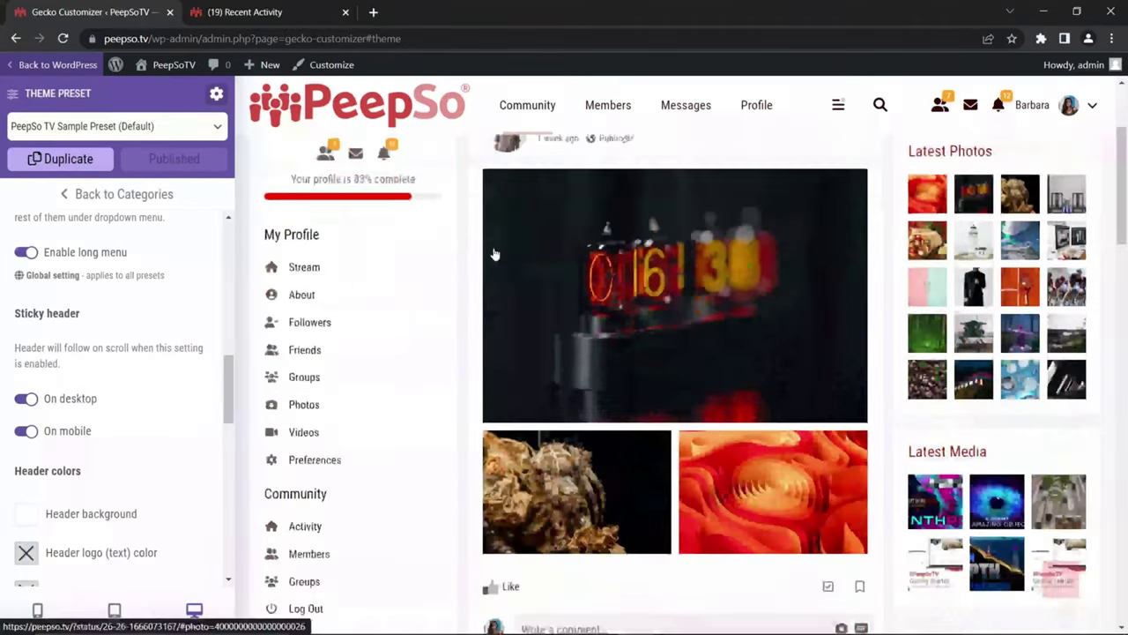
scroll(495, 254, down, 5)
scroll(491, 285, up, 7)
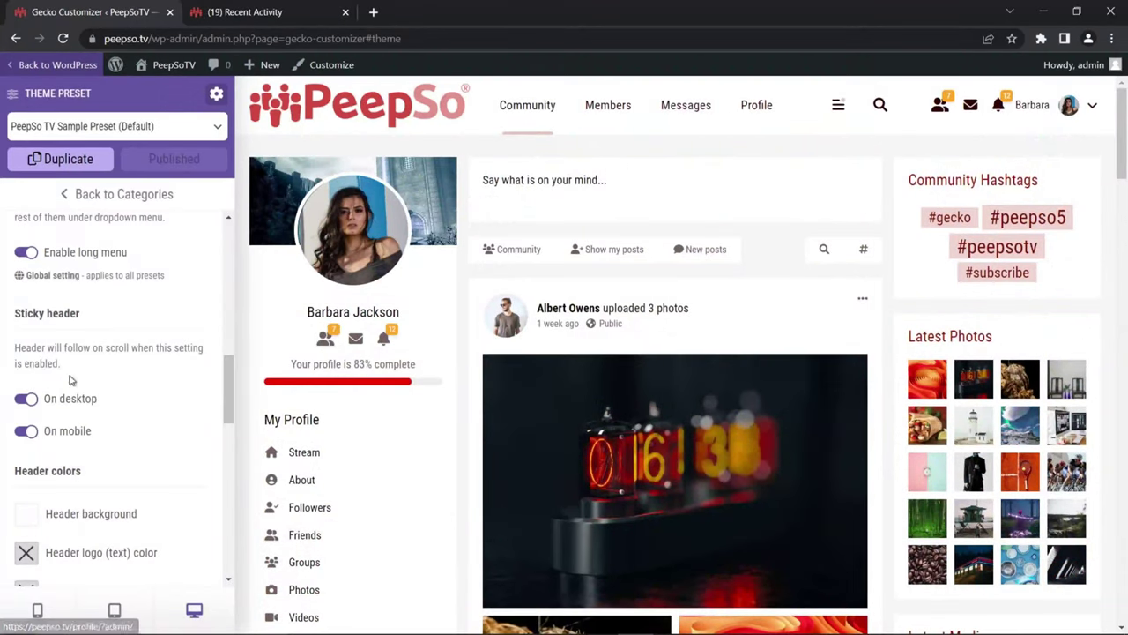
Turn off the sticky header on desktop and check the header in the preview of the activity stream
click(26, 398)
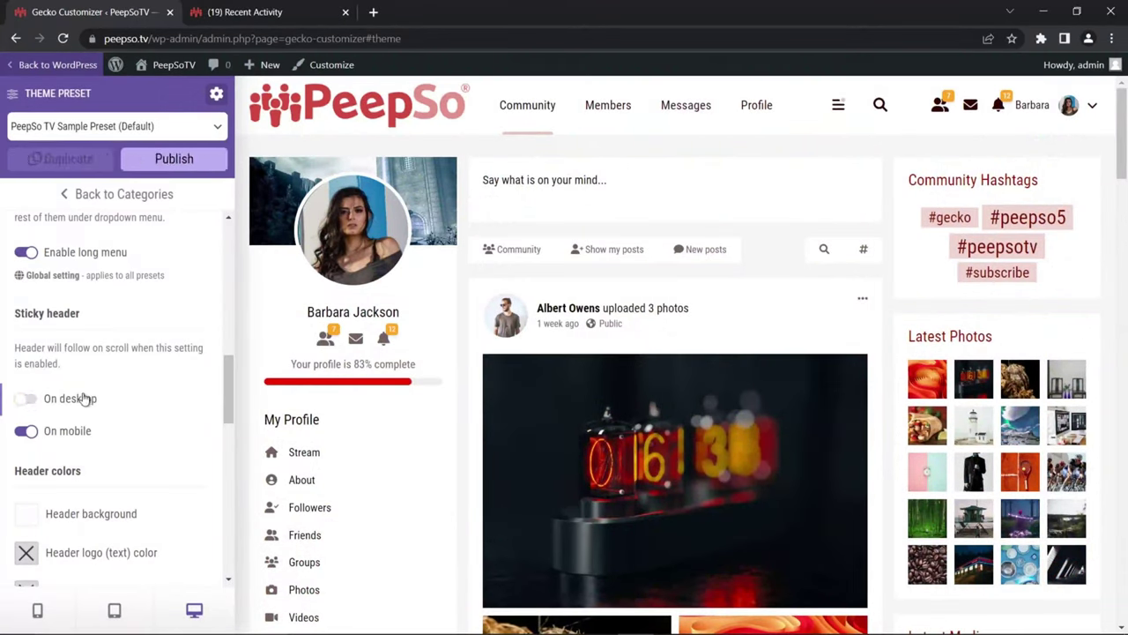
scroll(581, 294, down, 1)
scroll(581, 294, up, 1)
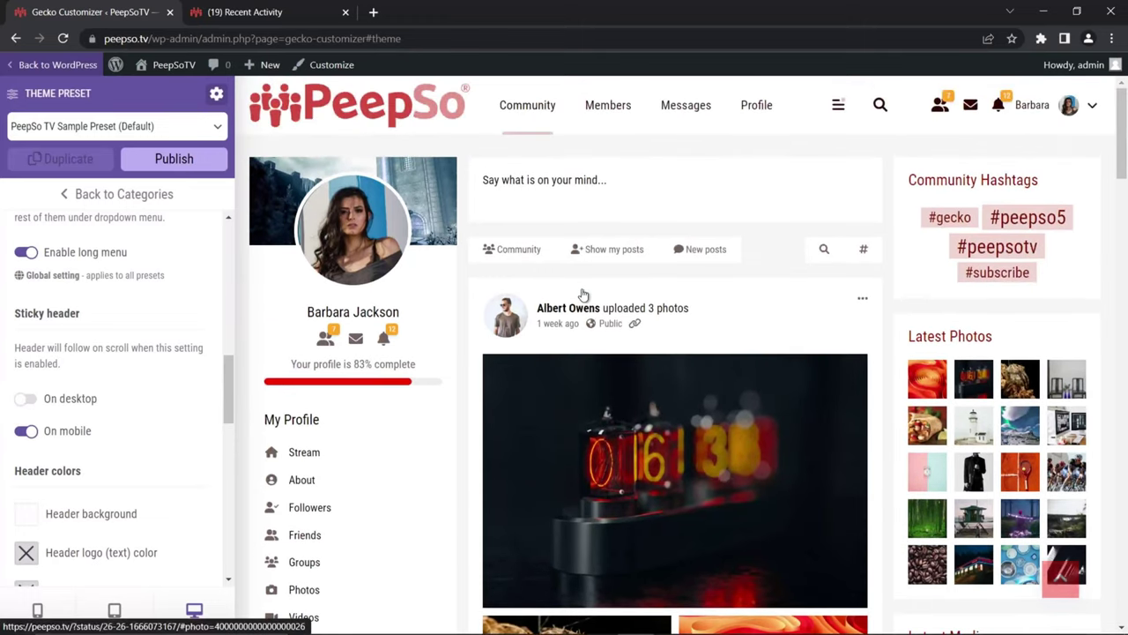
scroll(582, 292, down, 1)
scroll(582, 292, up, 1)
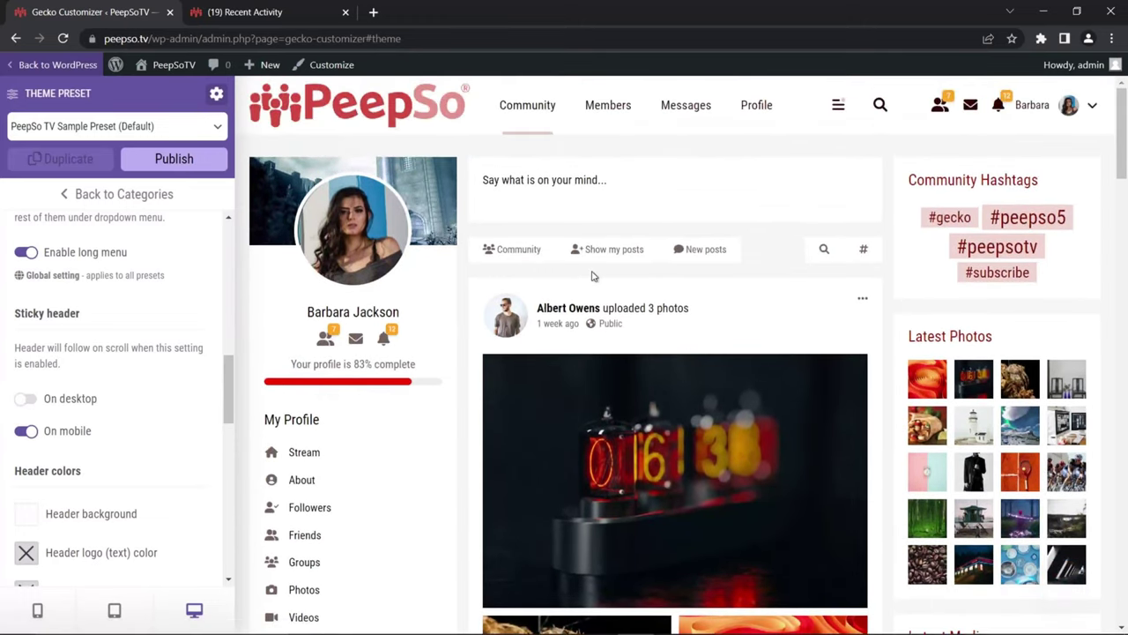
scroll(592, 276, down, 4)
scroll(573, 308, up, 4)
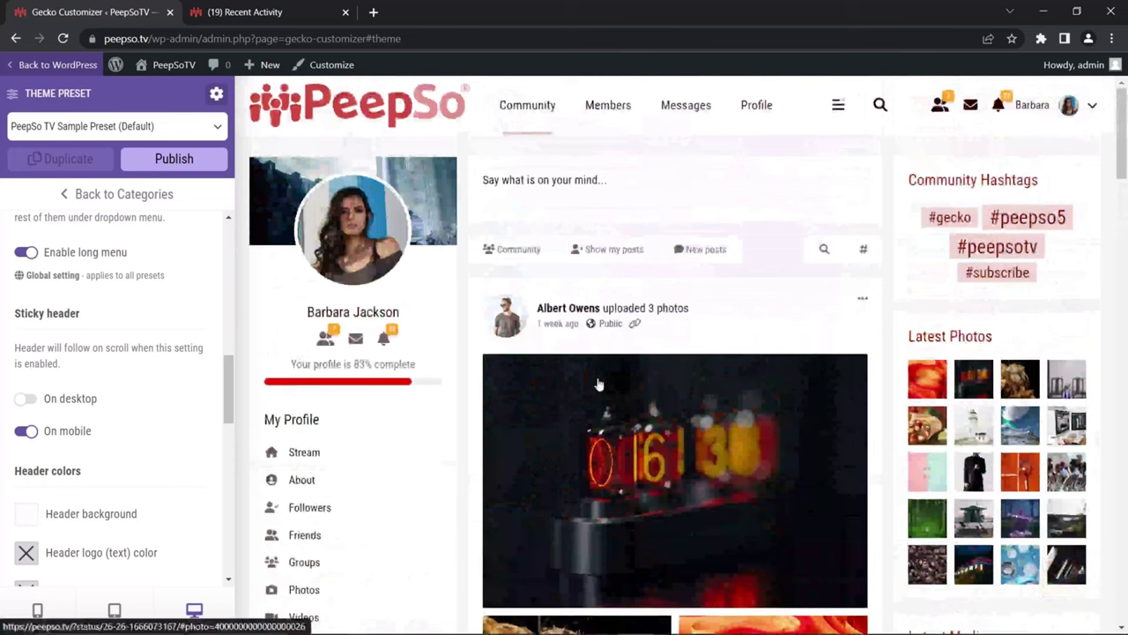
Turn on the sticky header on desktop, publish the preset and check the header along the reloaded PeepSo site's activity stream
click(28, 399)
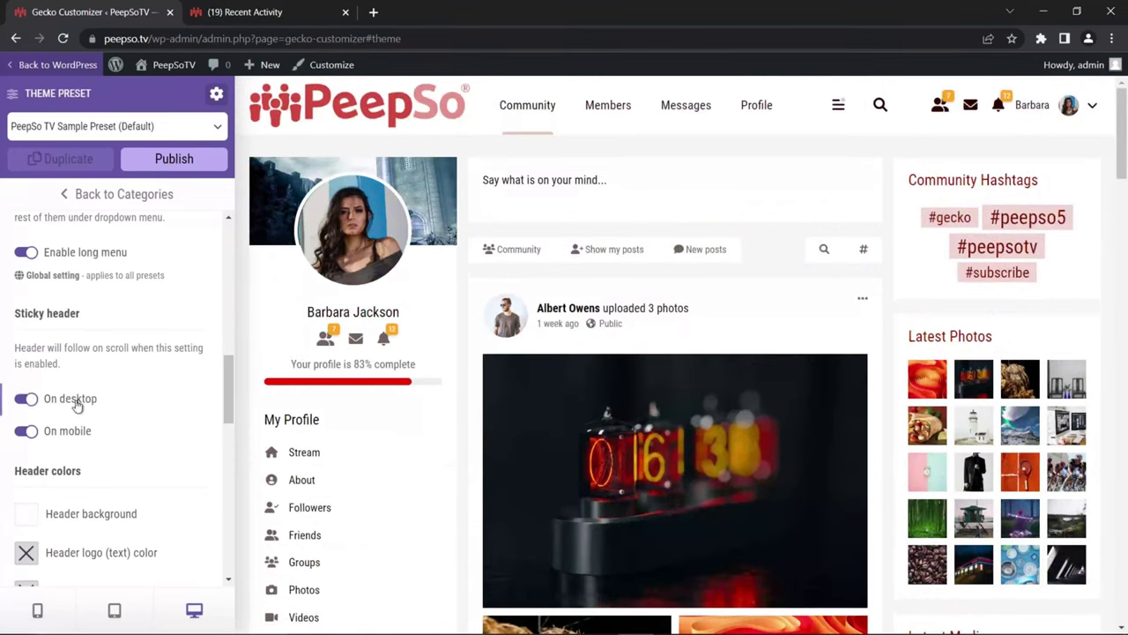
click(174, 158)
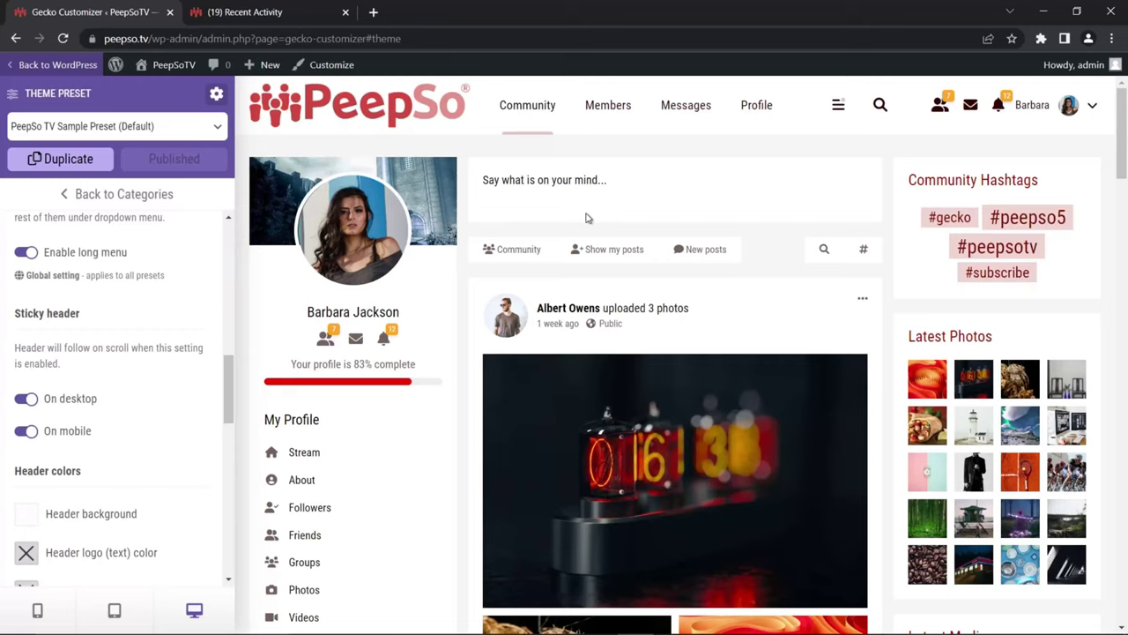
click(244, 20)
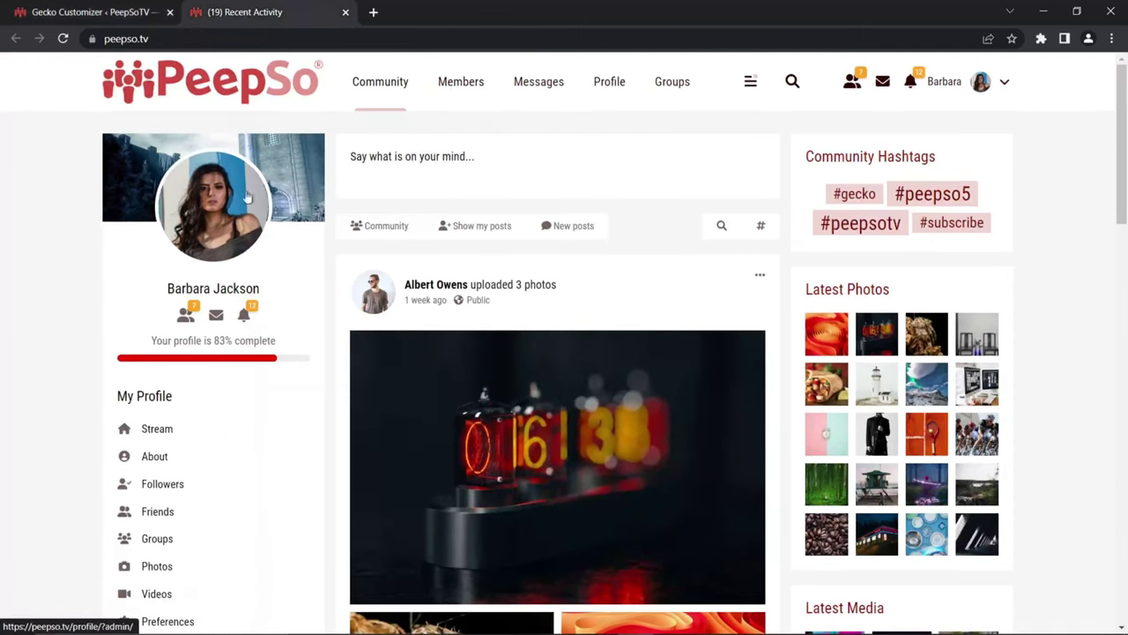
scroll(196, 231, down, 1)
scroll(196, 231, up, 1)
click(63, 38)
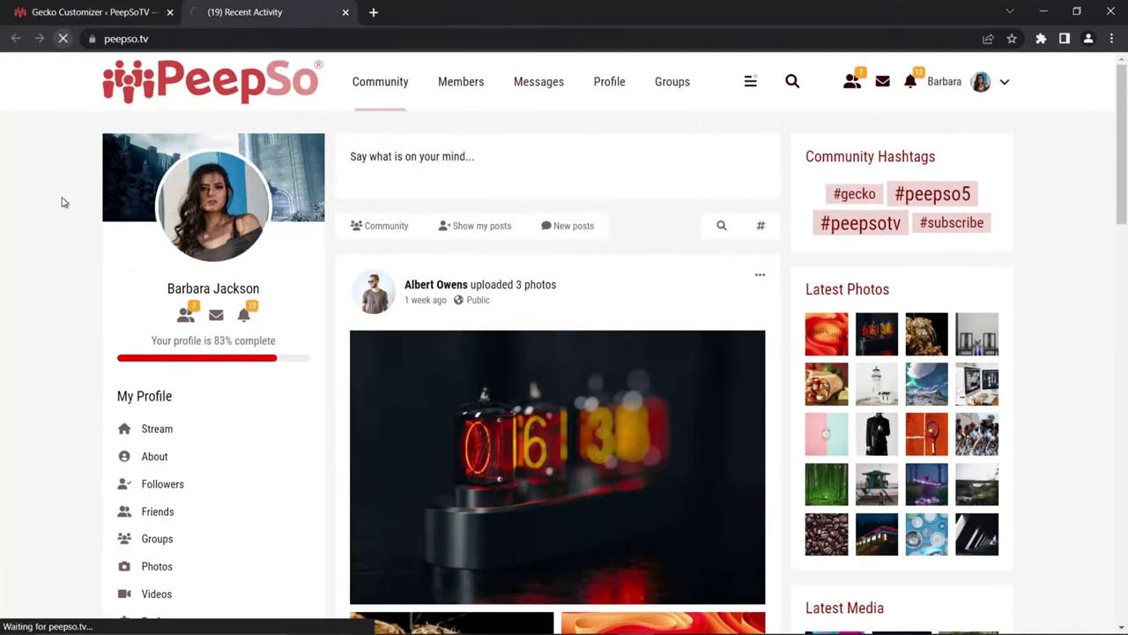
scroll(476, 229, down, 5)
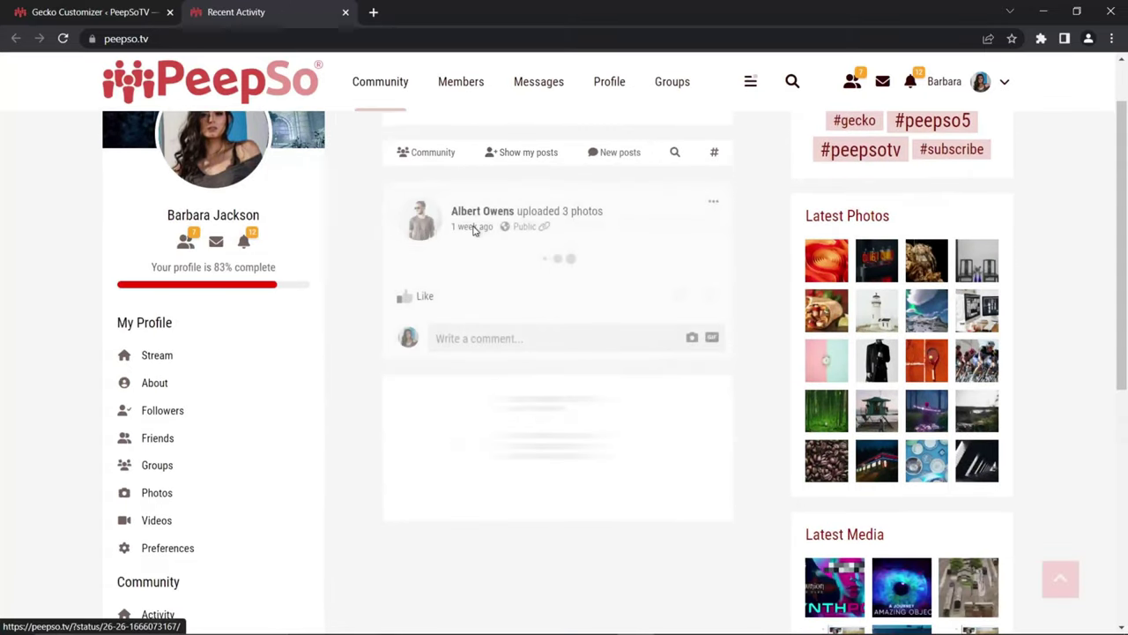
scroll(472, 232, down, 5)
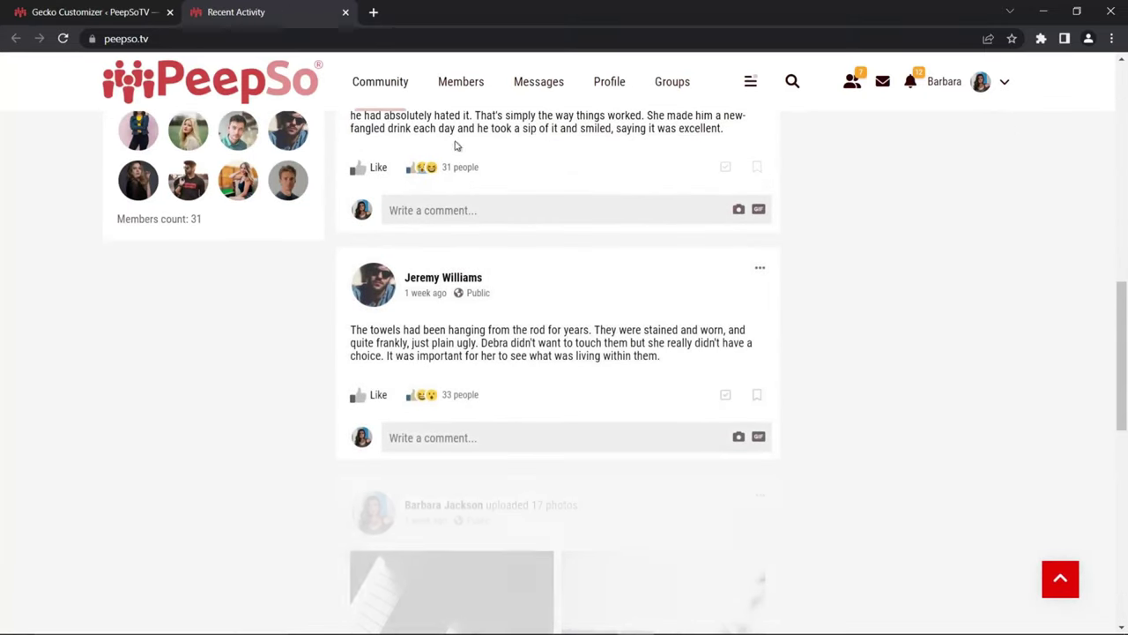
scroll(828, 342, up, 8)
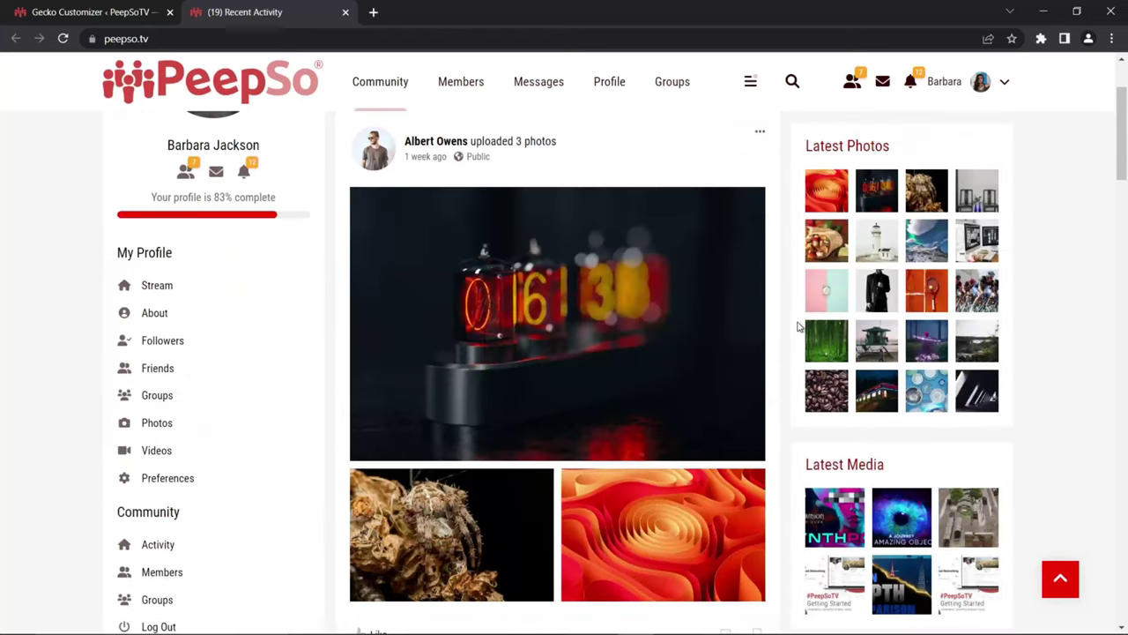
scroll(797, 327, up, 3)
Turn off the desktop sticky header, publish the preset and check the header along the reloaded PeepSo site's activity stream
click(88, 13)
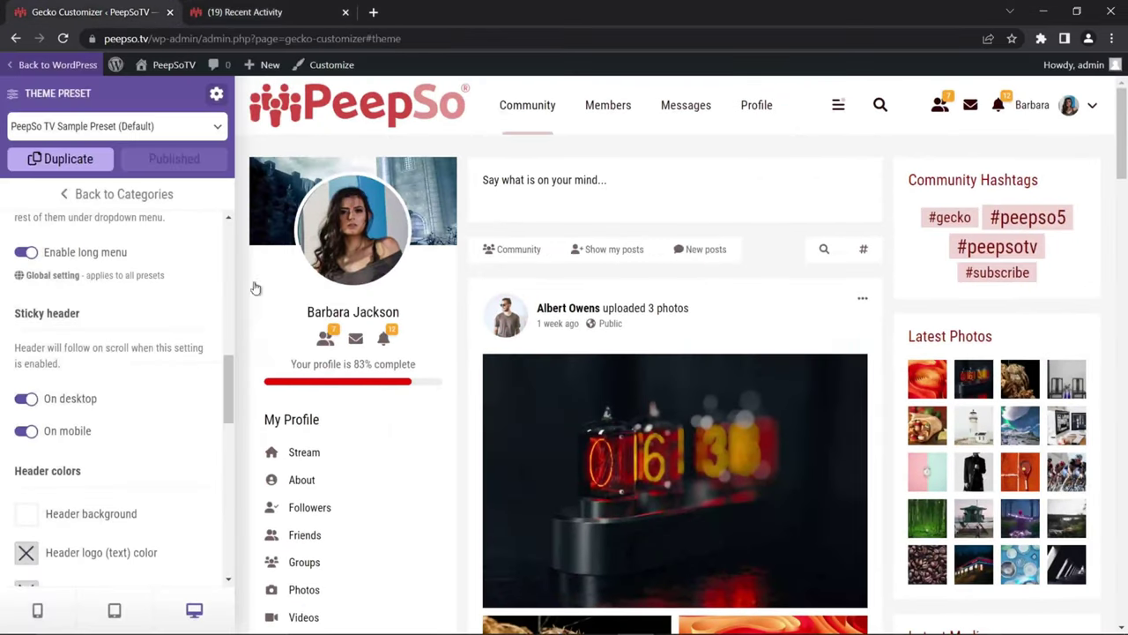
click(35, 401)
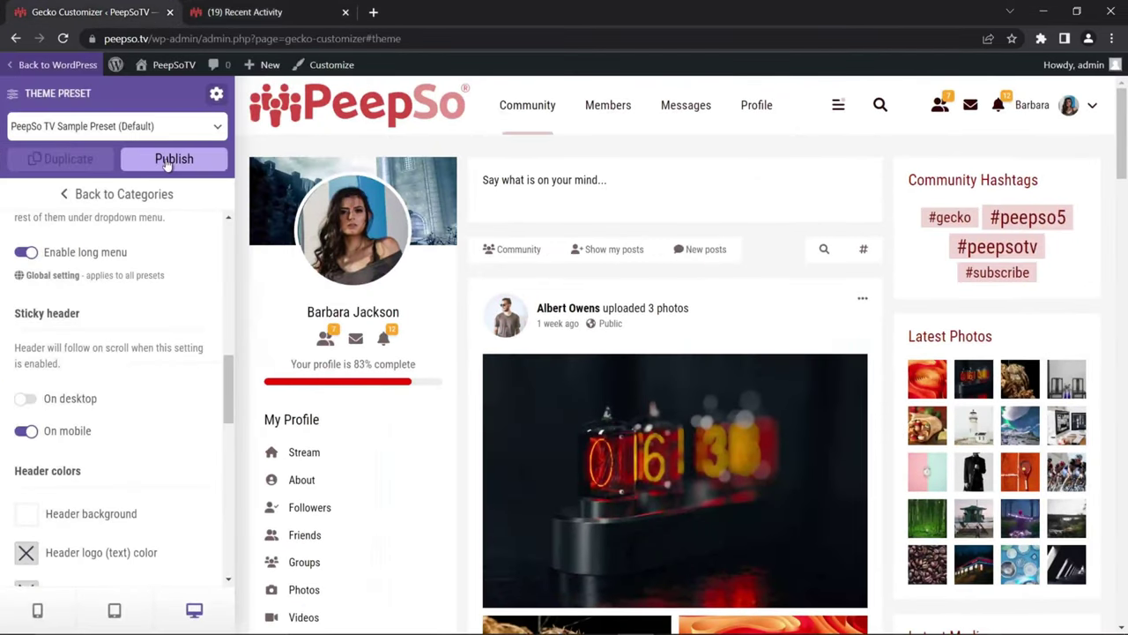
click(224, 170)
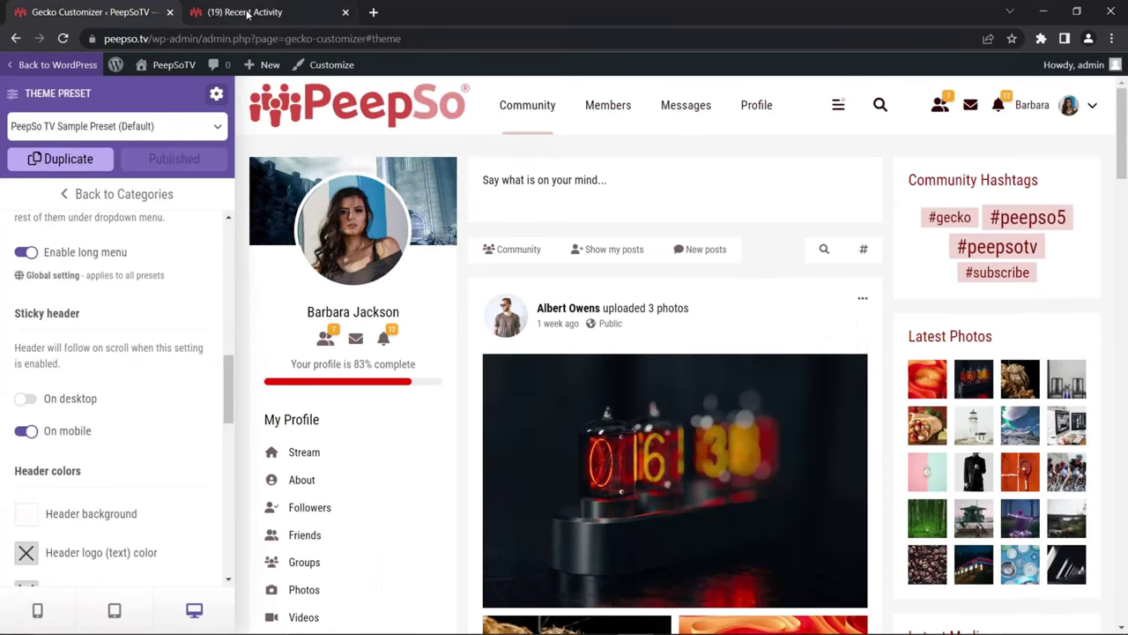
click(254, 12)
click(64, 39)
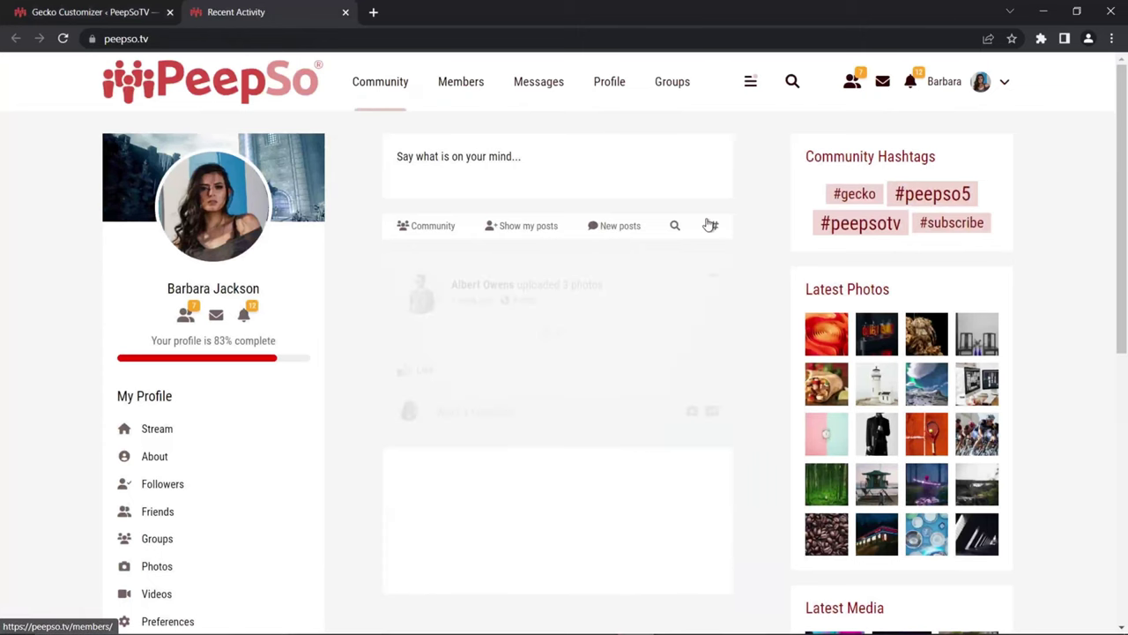
scroll(736, 273, down, 5)
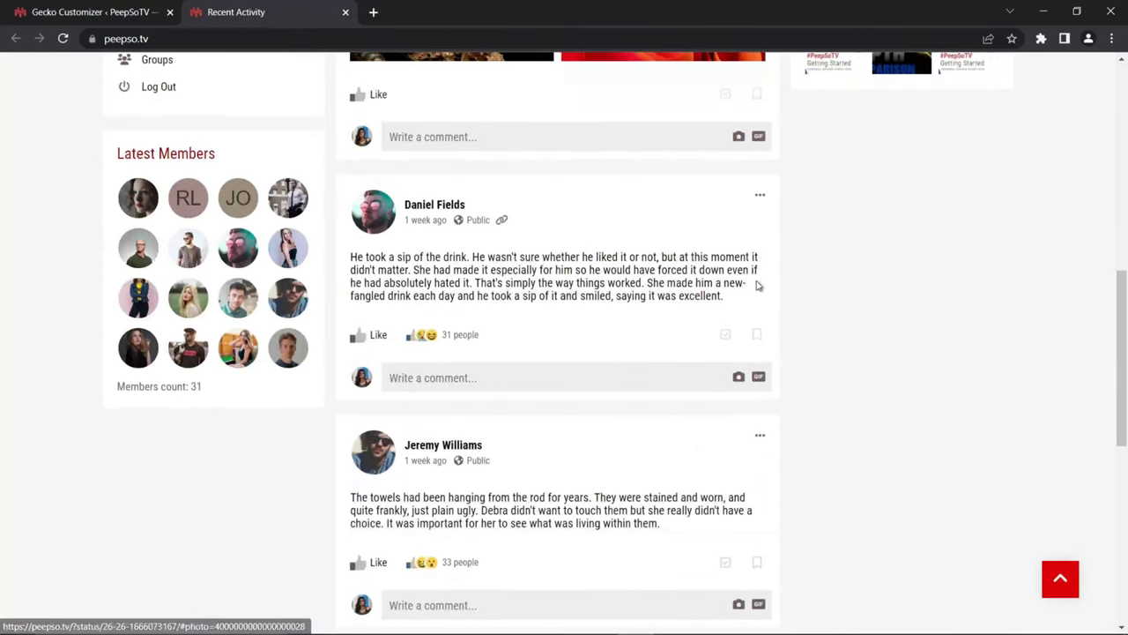
scroll(758, 278, up, 5)
scroll(633, 165, up, 2)
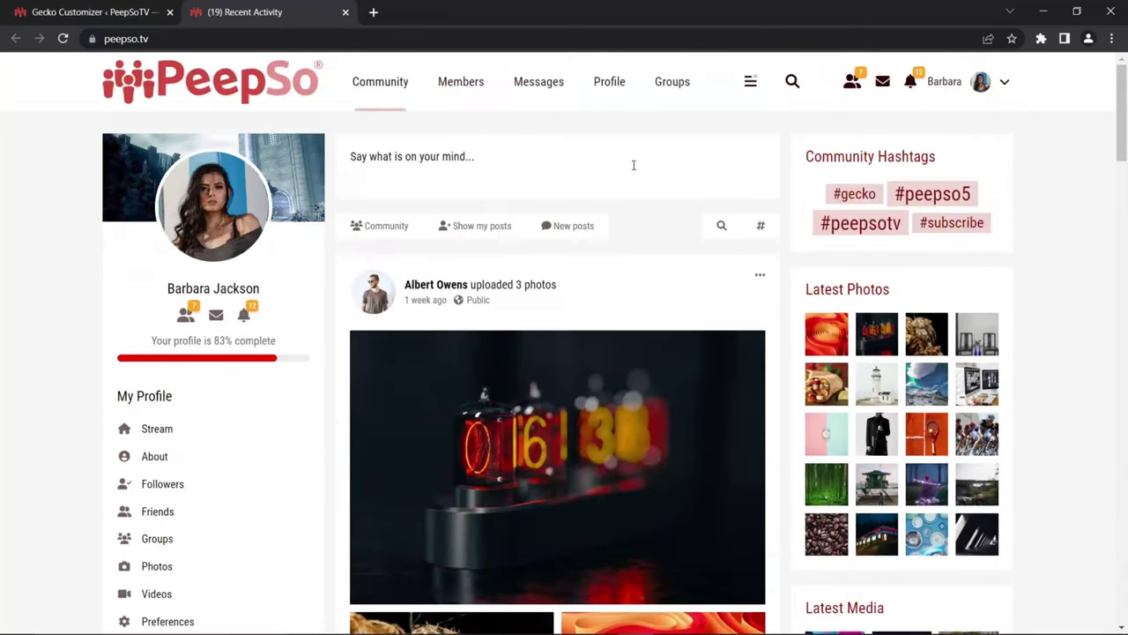
Turn the sticky header on desktop back on in the customizer and check the header in the preview
click(79, 10)
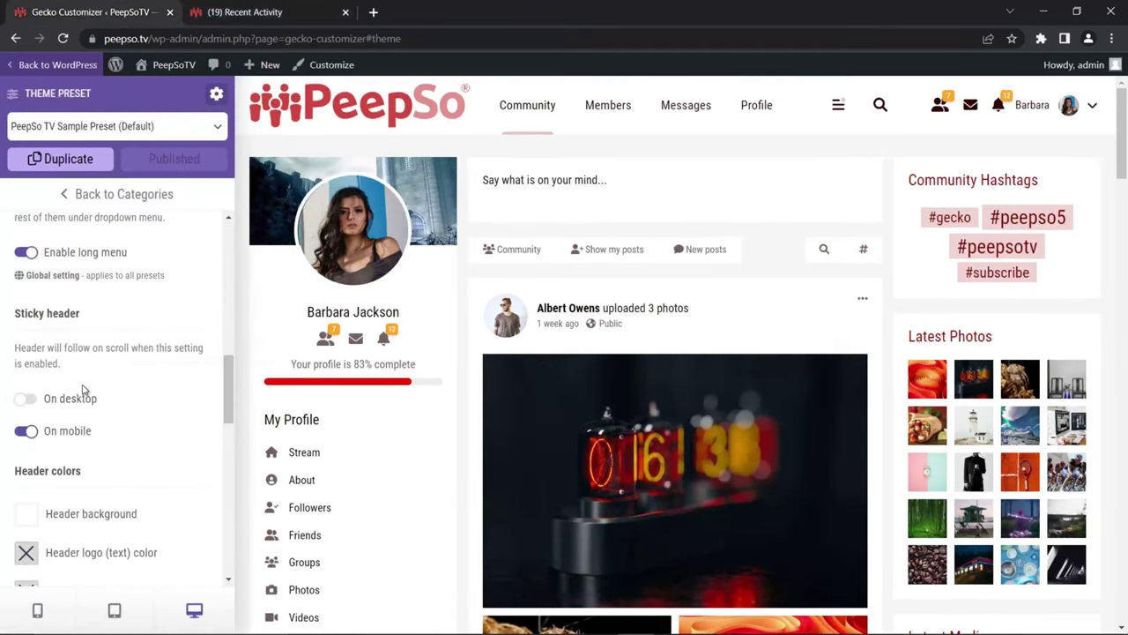
click(26, 398)
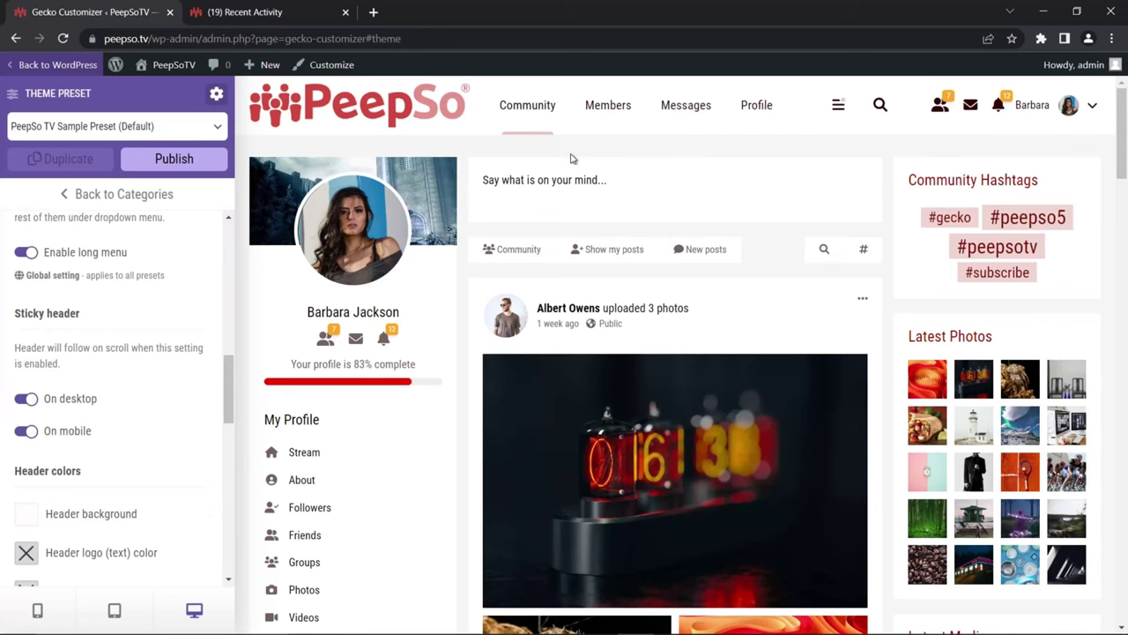
scroll(650, 250, down, 3)
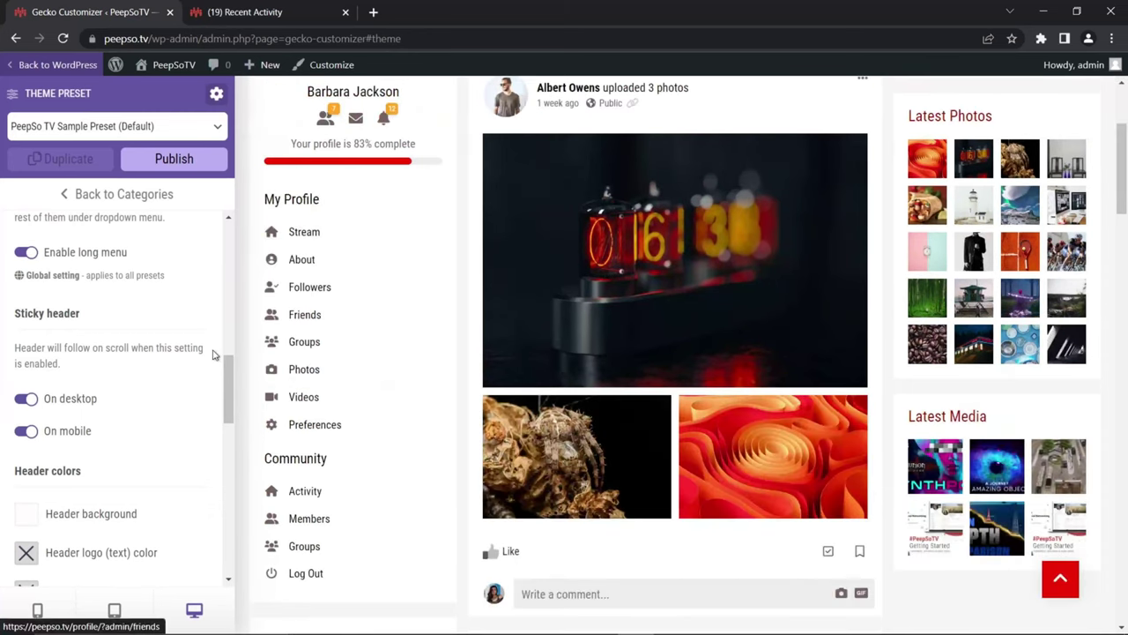
scroll(277, 255, up, 3)
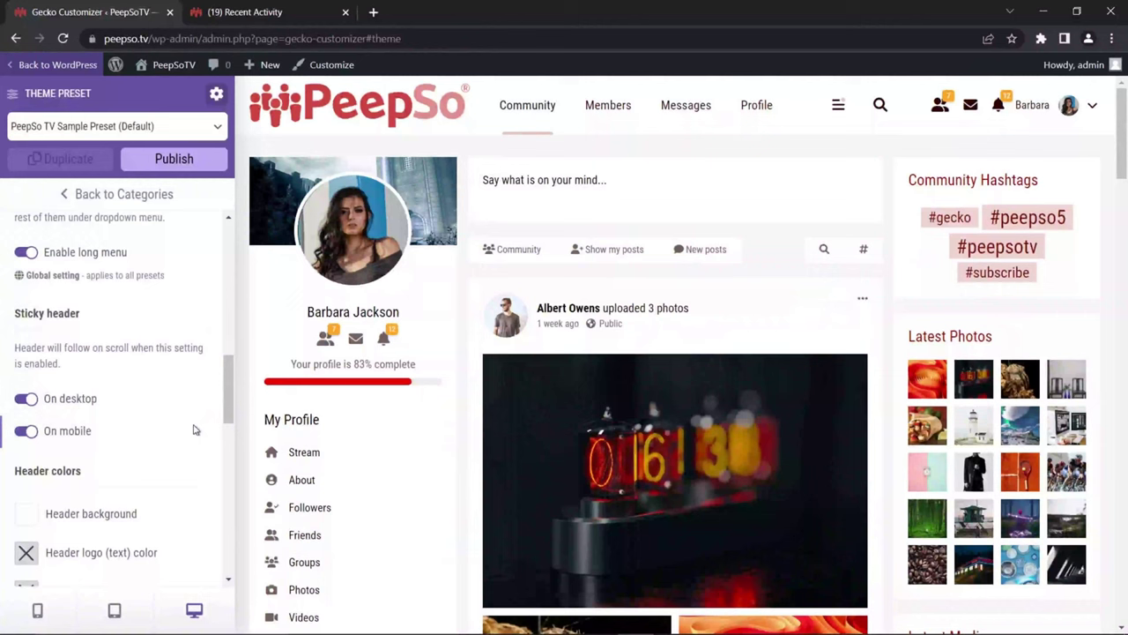
Change the header background color to a very light grey
scroll(192, 425, down, 3)
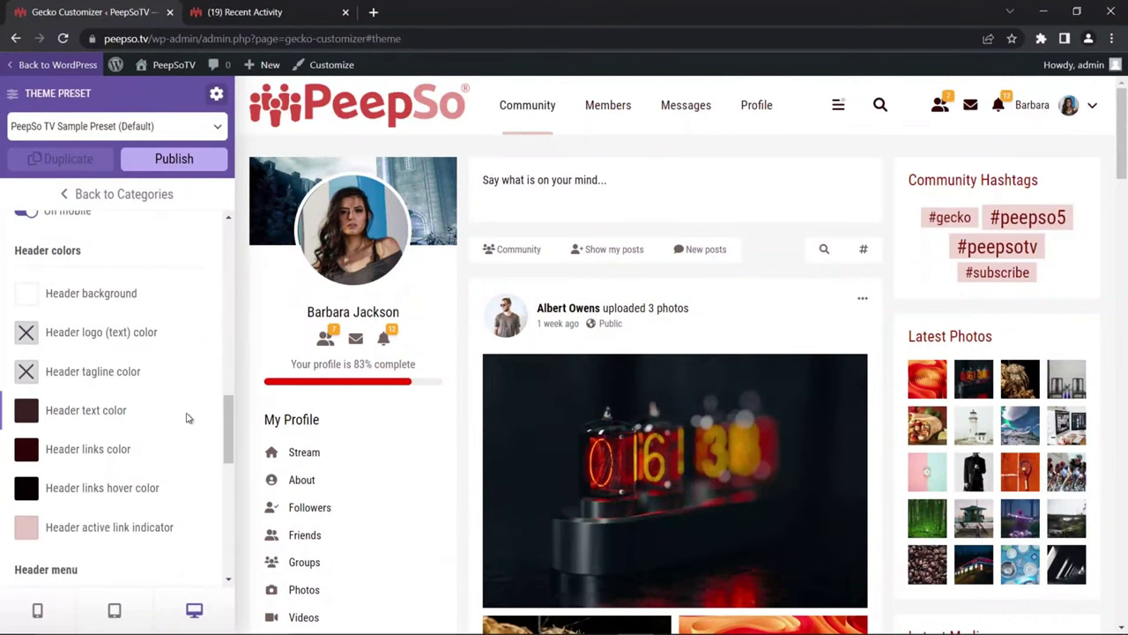
click(42, 298)
drag(213, 347, 42, 321)
click(179, 273)
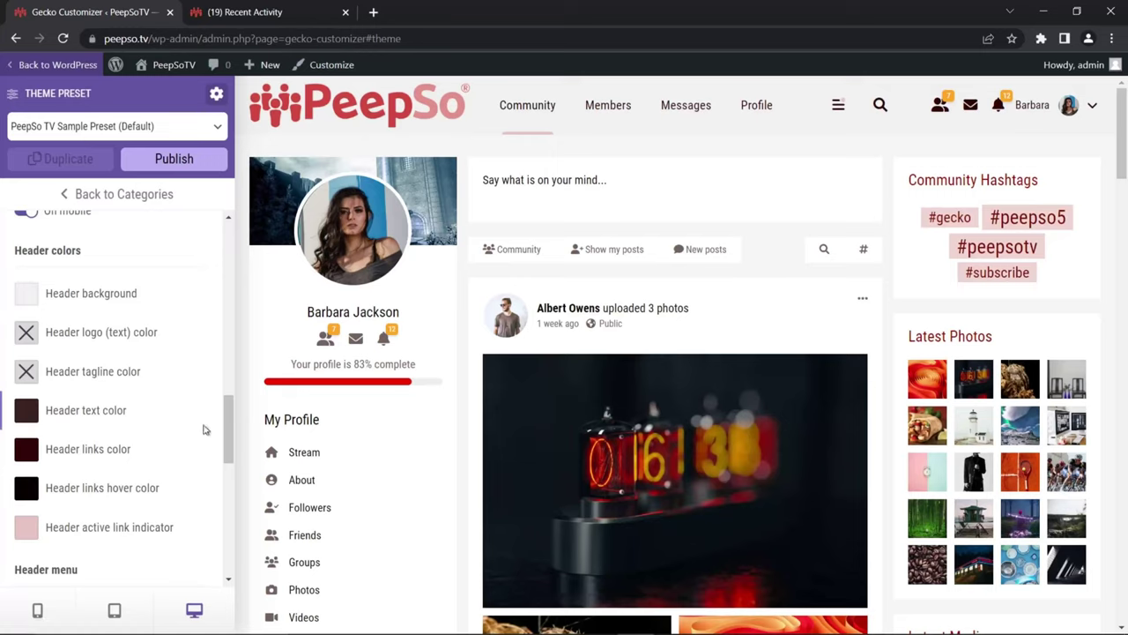
Change the header text color to a strong red
click(52, 424)
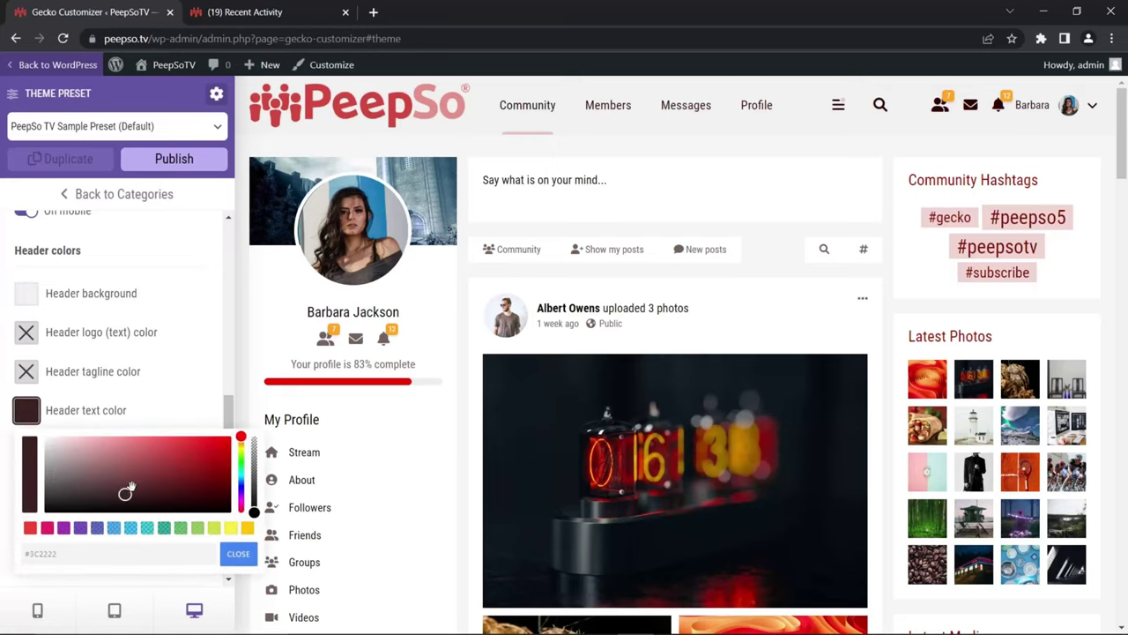
drag(132, 491, 207, 454)
click(181, 398)
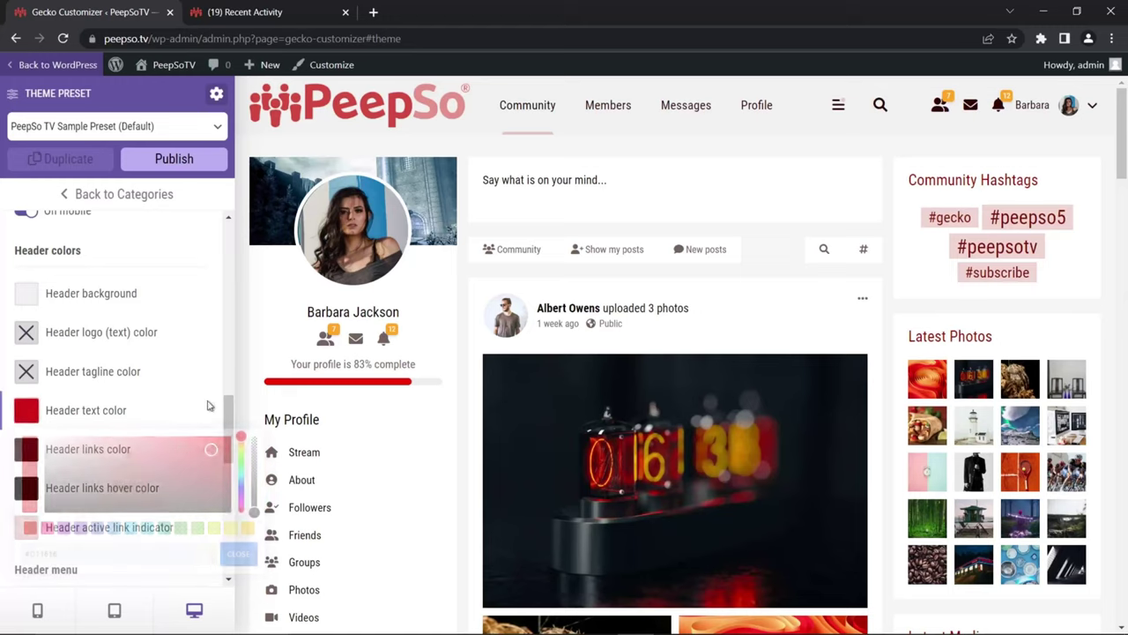
Try a light pink for the header links color and settle on black
click(30, 451)
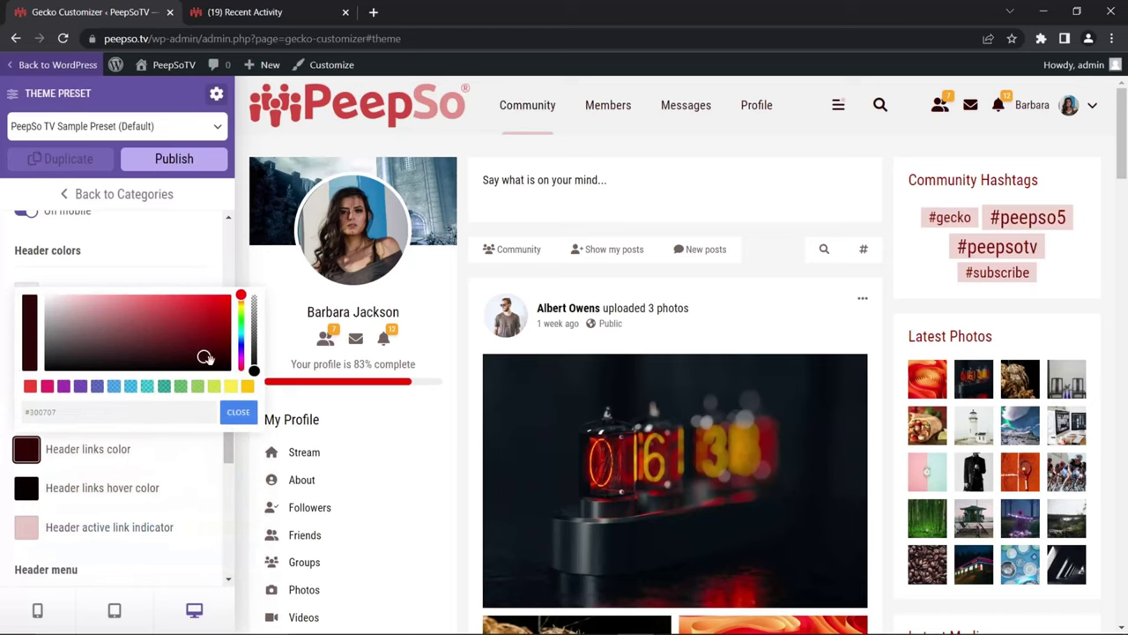
drag(205, 357, 97, 294)
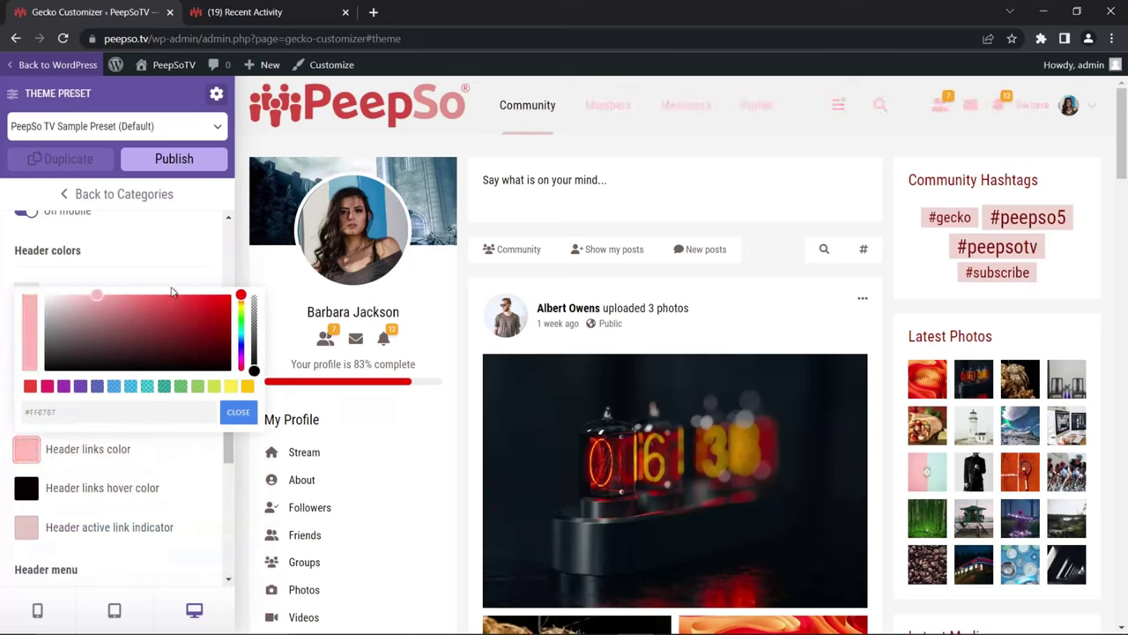
drag(173, 292, 48, 371)
click(238, 412)
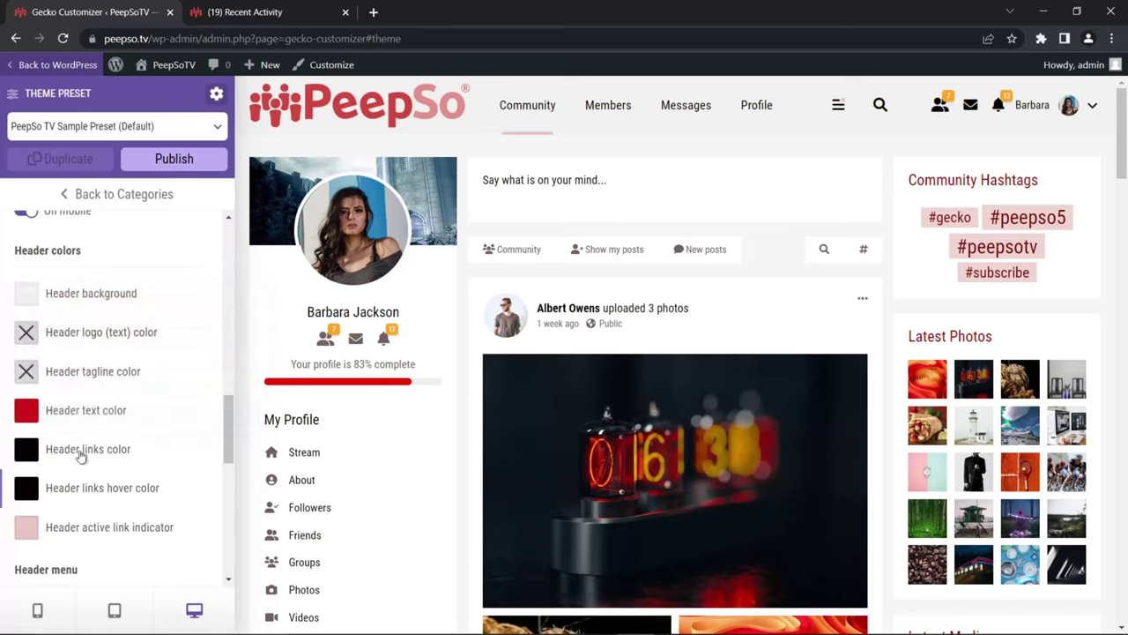
Change the header active link indicator to a fully opaque teal green and publish the preset
scroll(80, 456, down, 1)
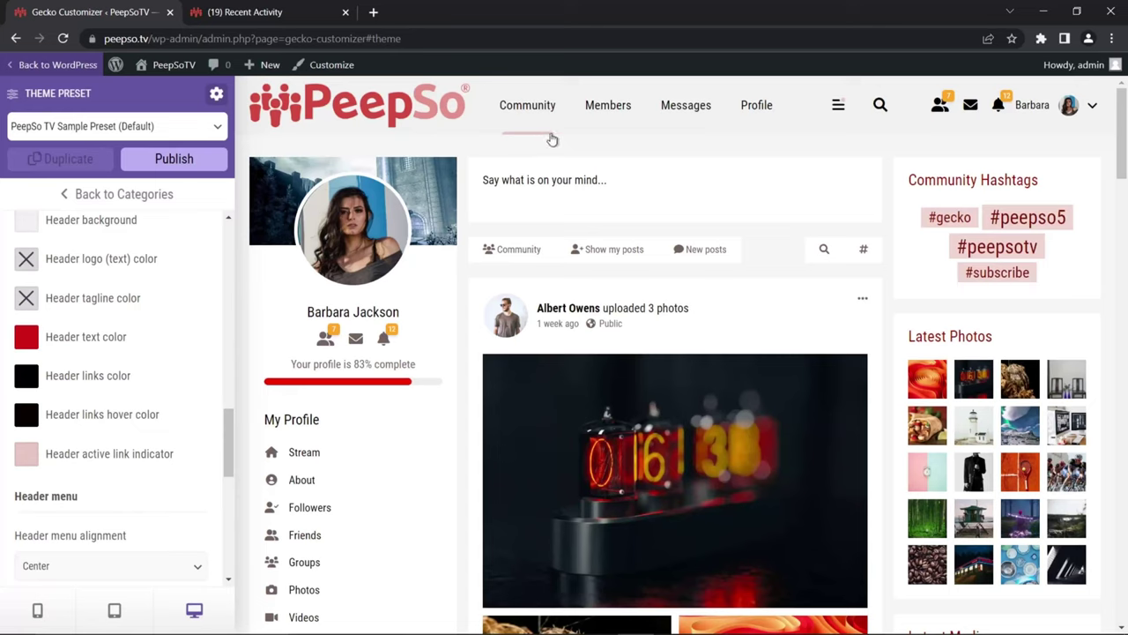
click(27, 453)
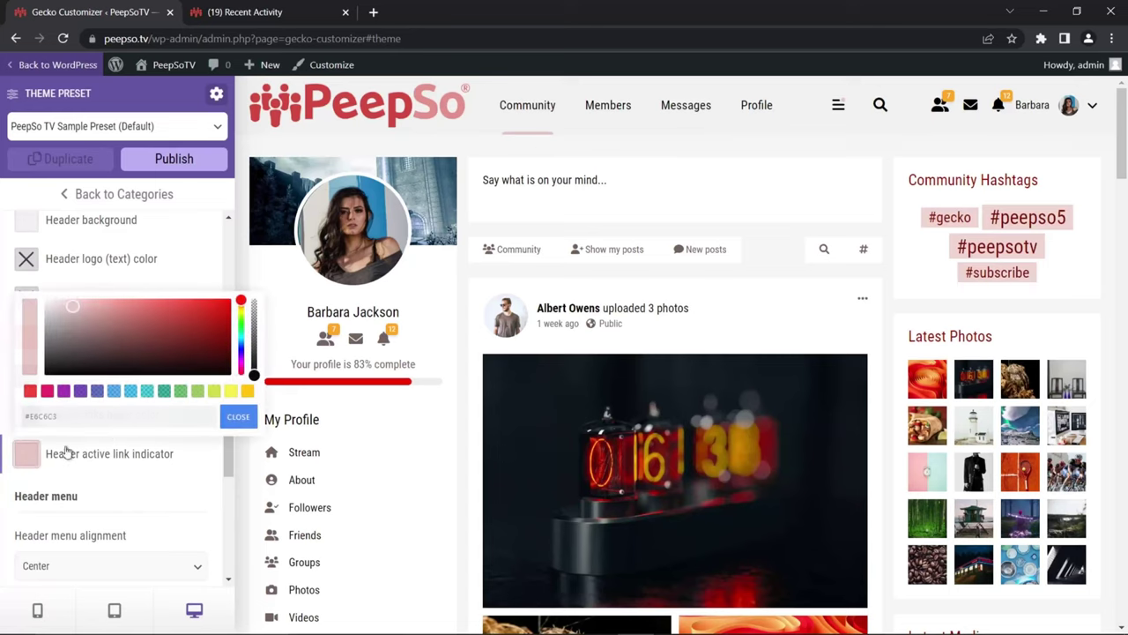
click(164, 390)
mouse_move(231, 331)
mouse_down()
mouse_move(202, 335)
mouse_move(209, 322)
mouse_up()
drag(253, 357, 255, 375)
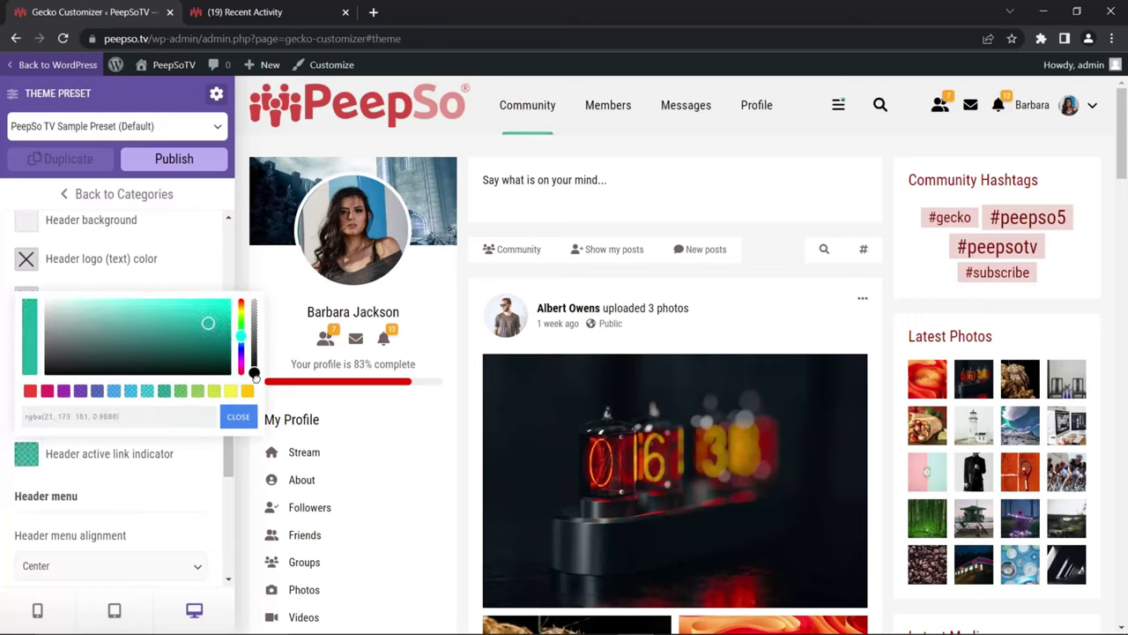
click(238, 417)
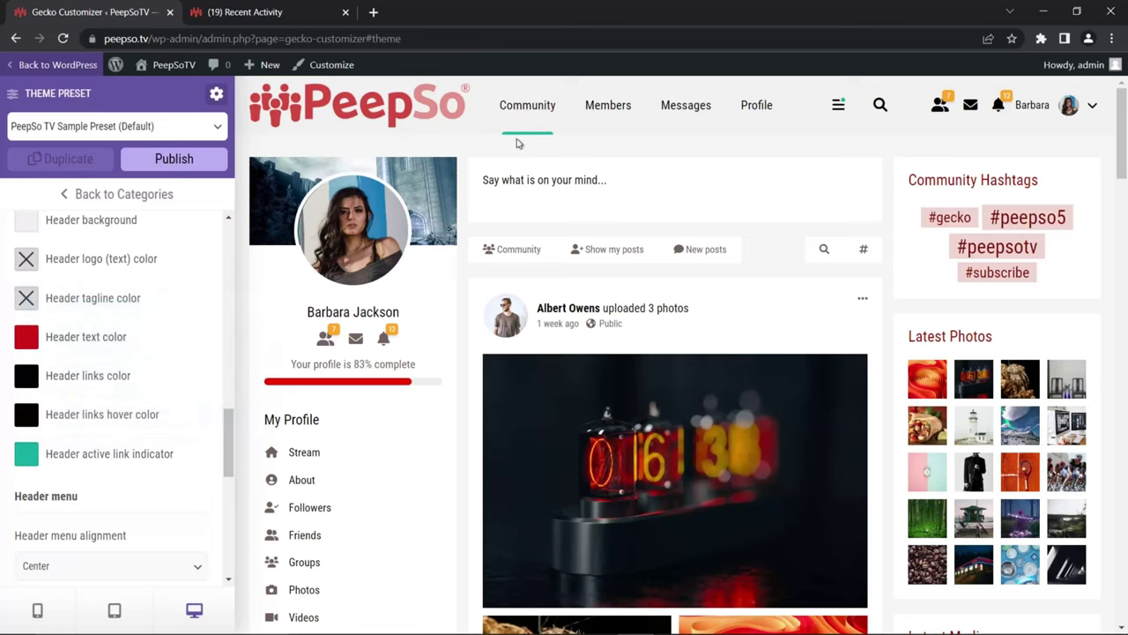
click(174, 158)
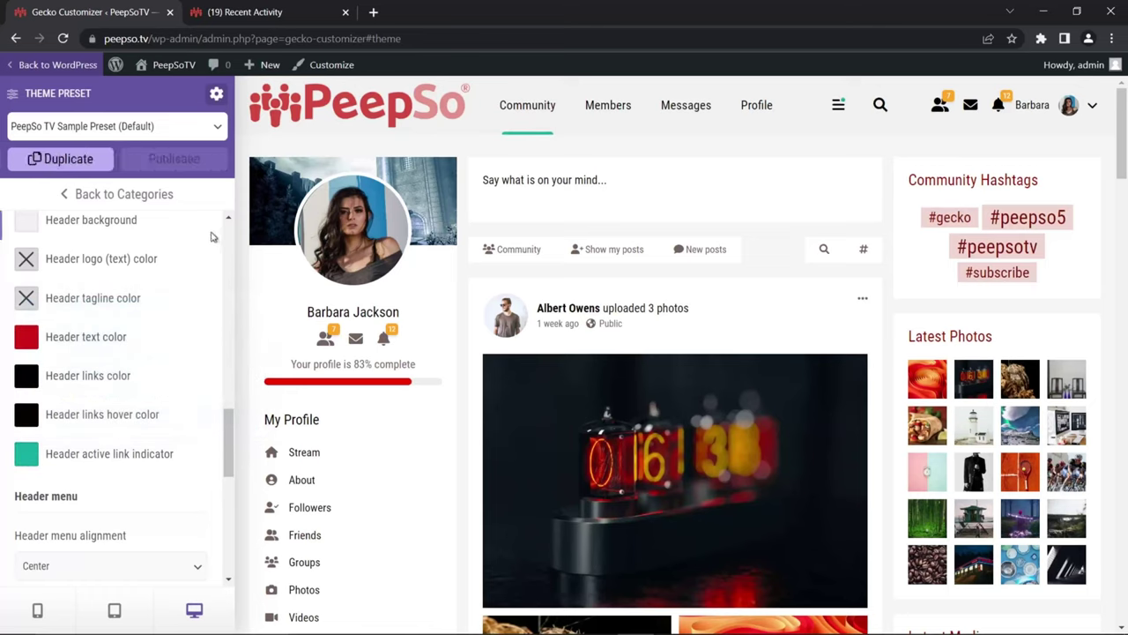
Set the header menu alignment to Left
scroll(132, 340, down, 3)
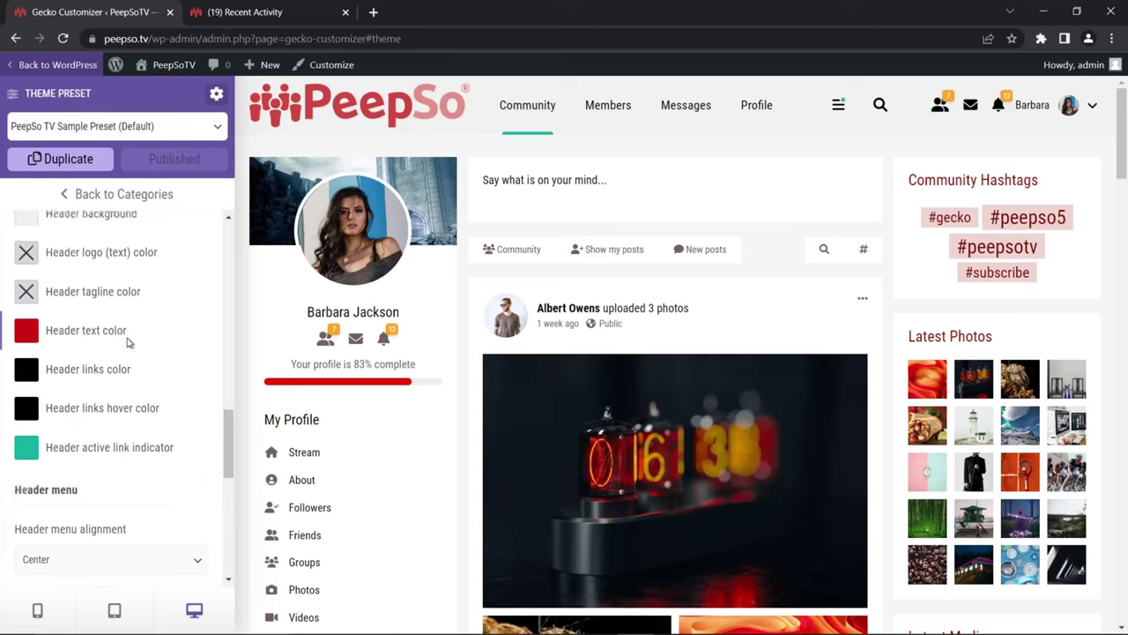
scroll(137, 309, down, 1)
scroll(151, 294, up, 1)
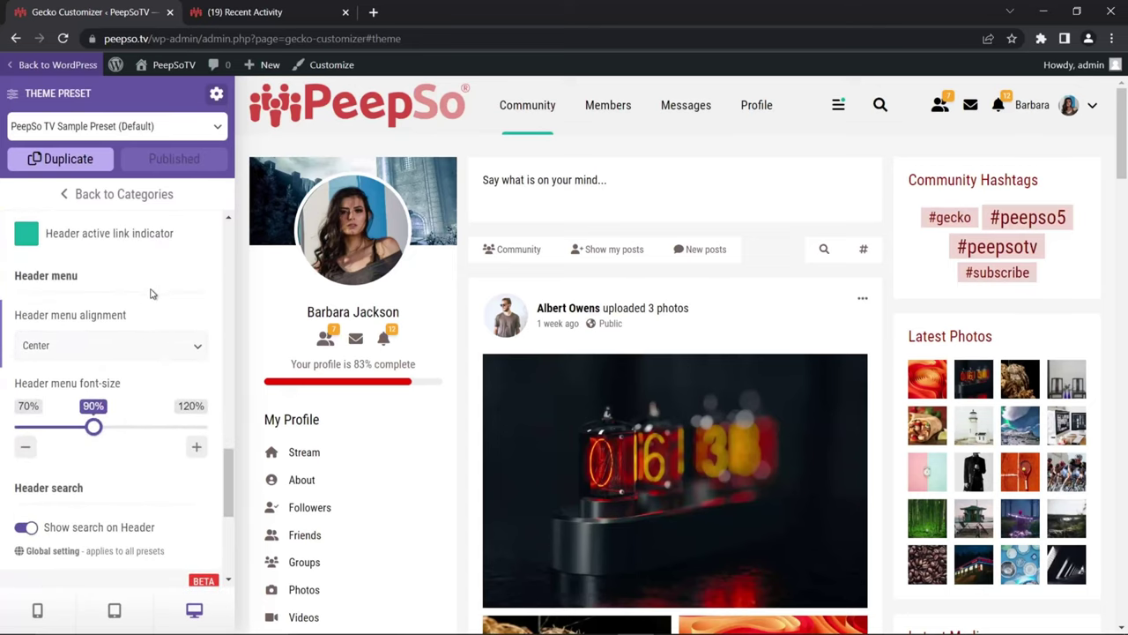
scroll(156, 292, down, 1)
scroll(156, 306, up, 1)
click(195, 348)
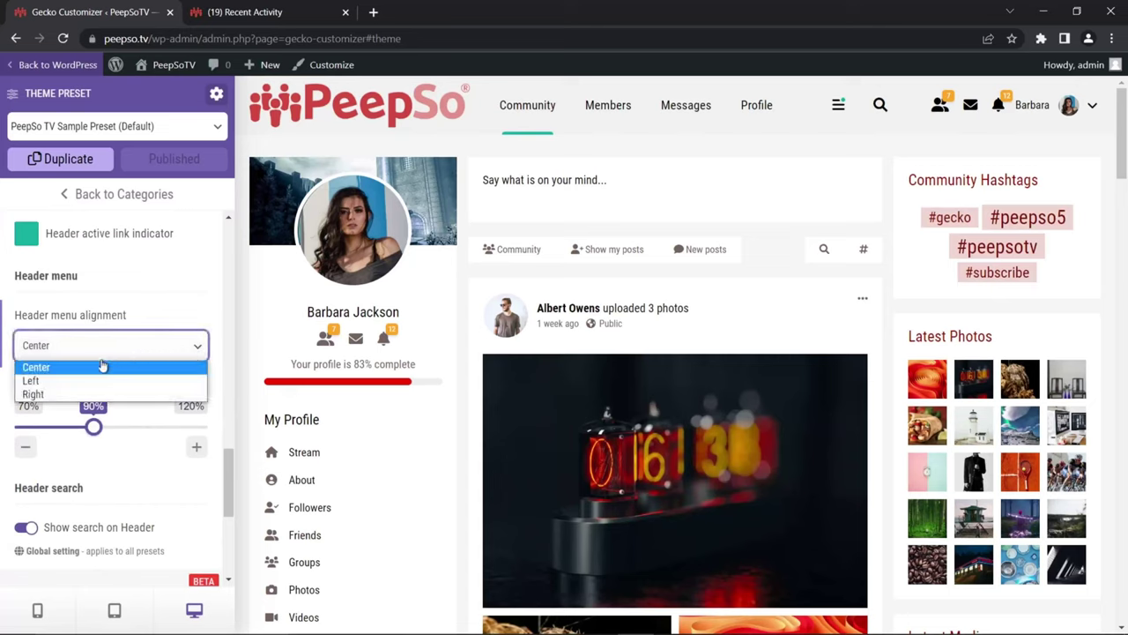
click(53, 385)
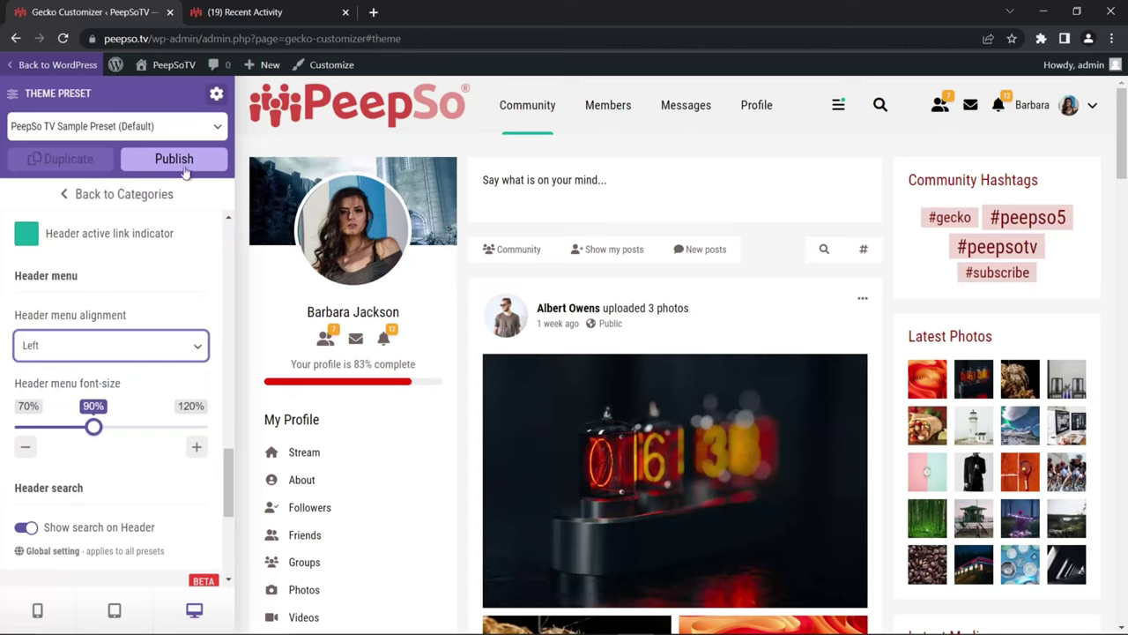
Set the header menu alignment to Right and publish the preset
click(201, 345)
click(53, 395)
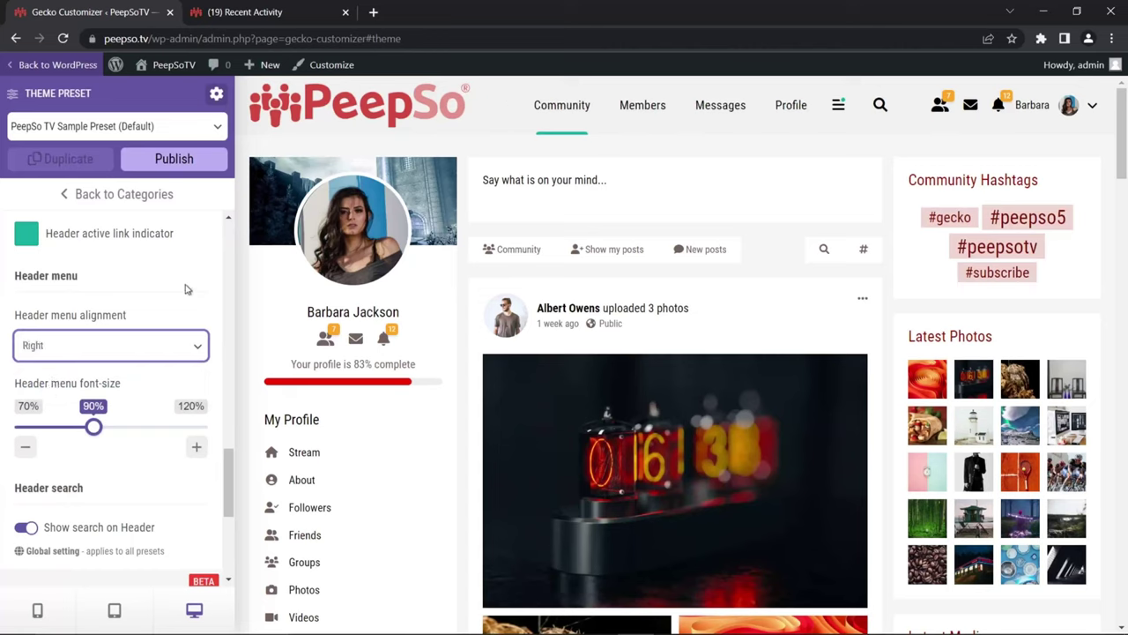
click(181, 159)
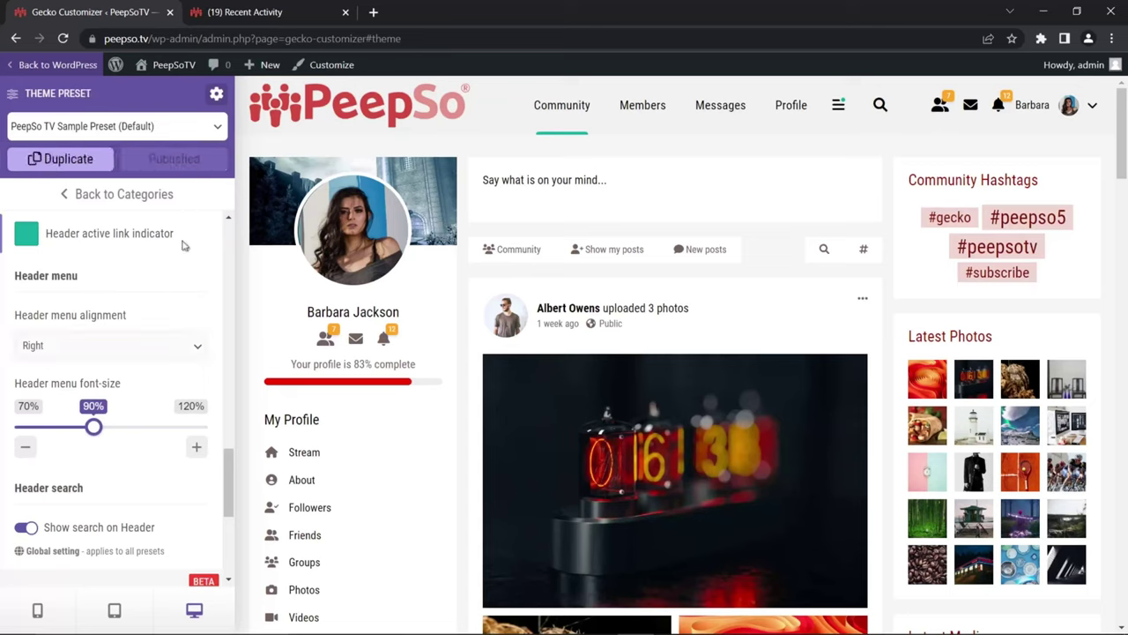
Set the header menu alignment to Center and publish the preset
click(192, 349)
click(37, 367)
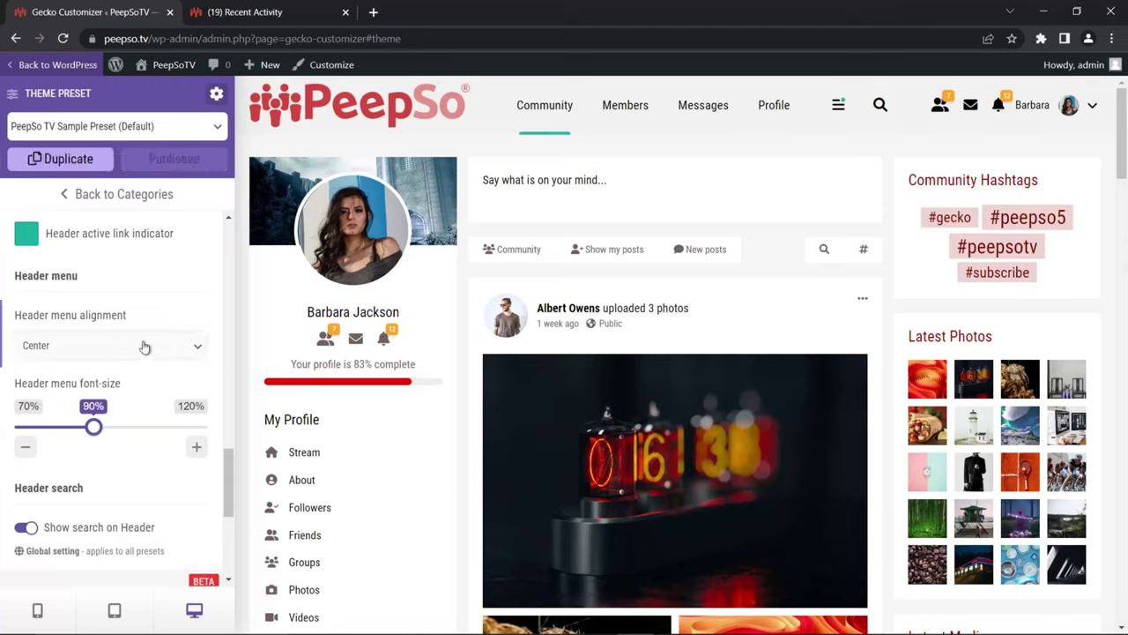
Hide the search on the header, show it again and publish the preset
scroll(139, 353, down, 3)
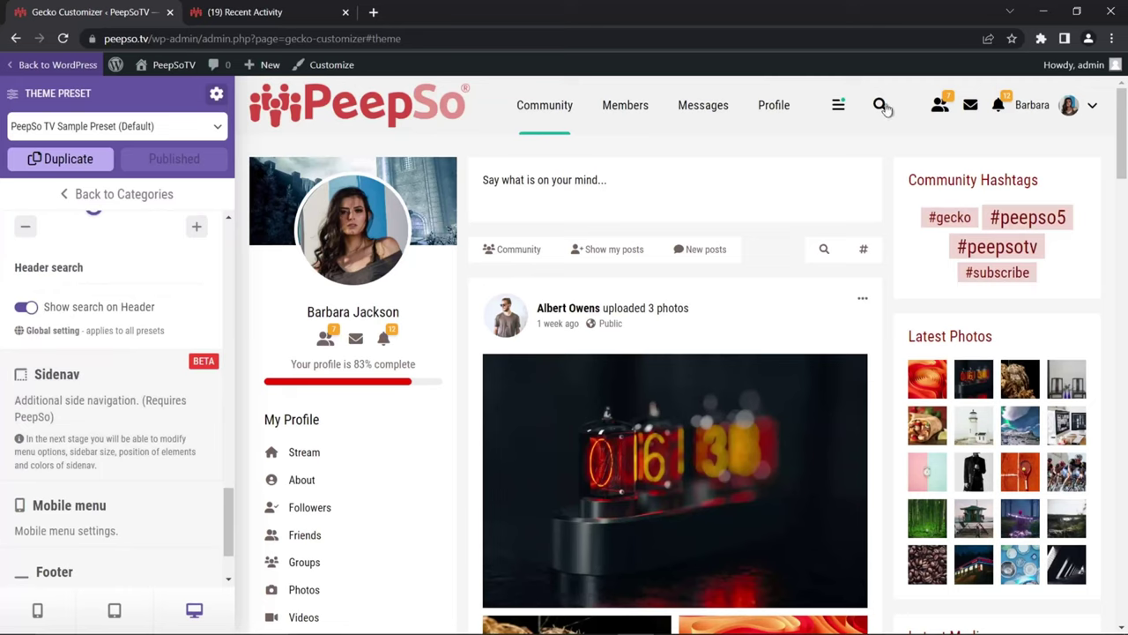
click(26, 307)
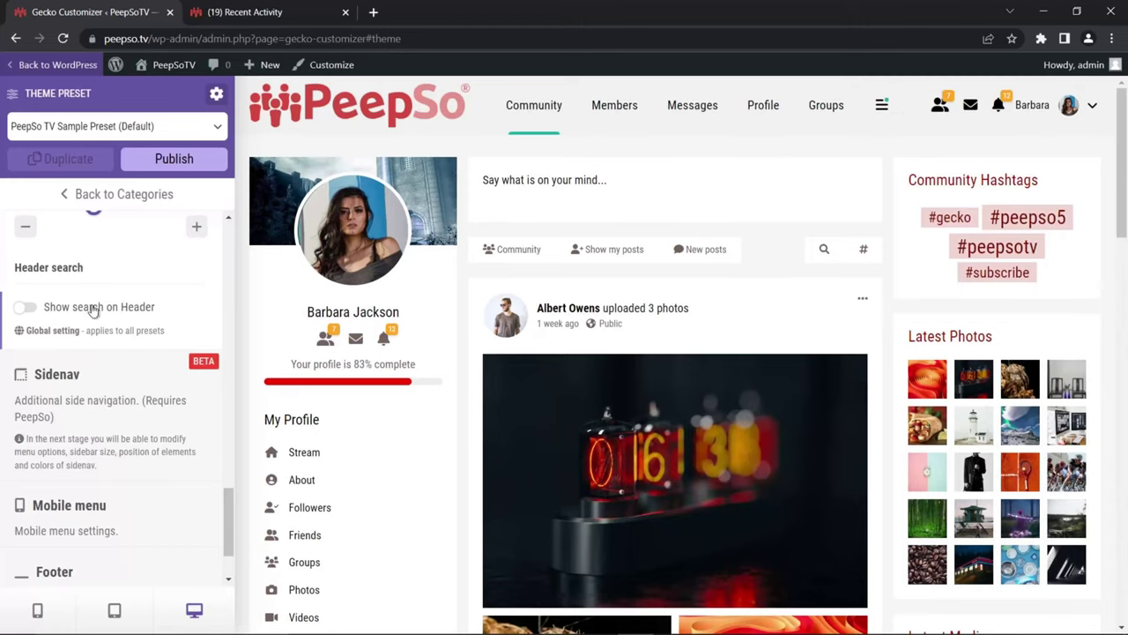
click(147, 307)
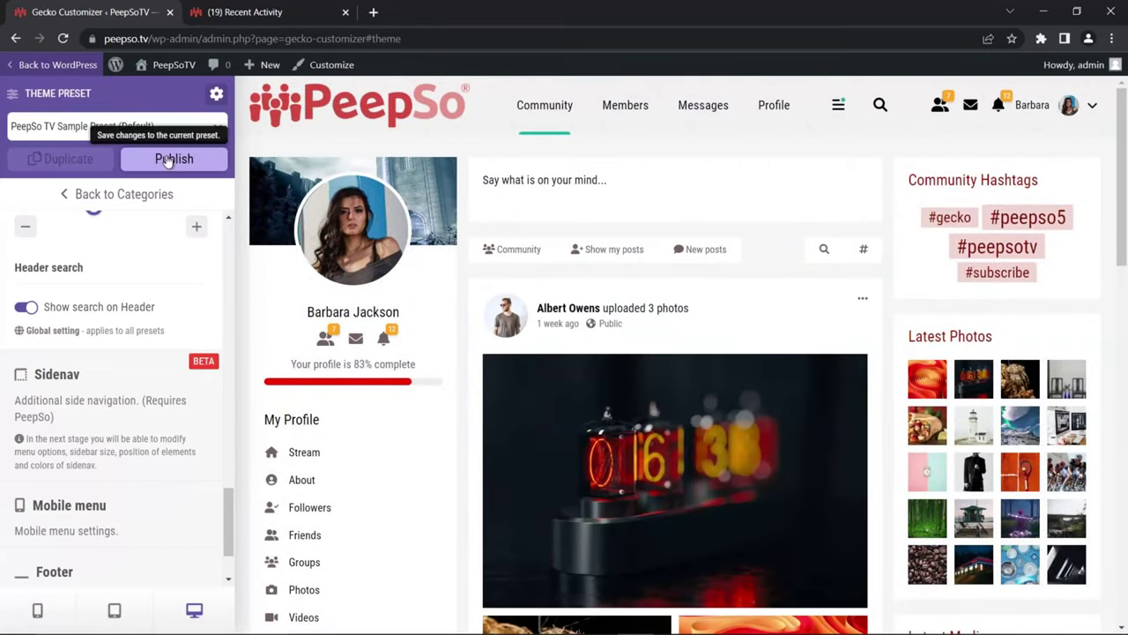
click(168, 160)
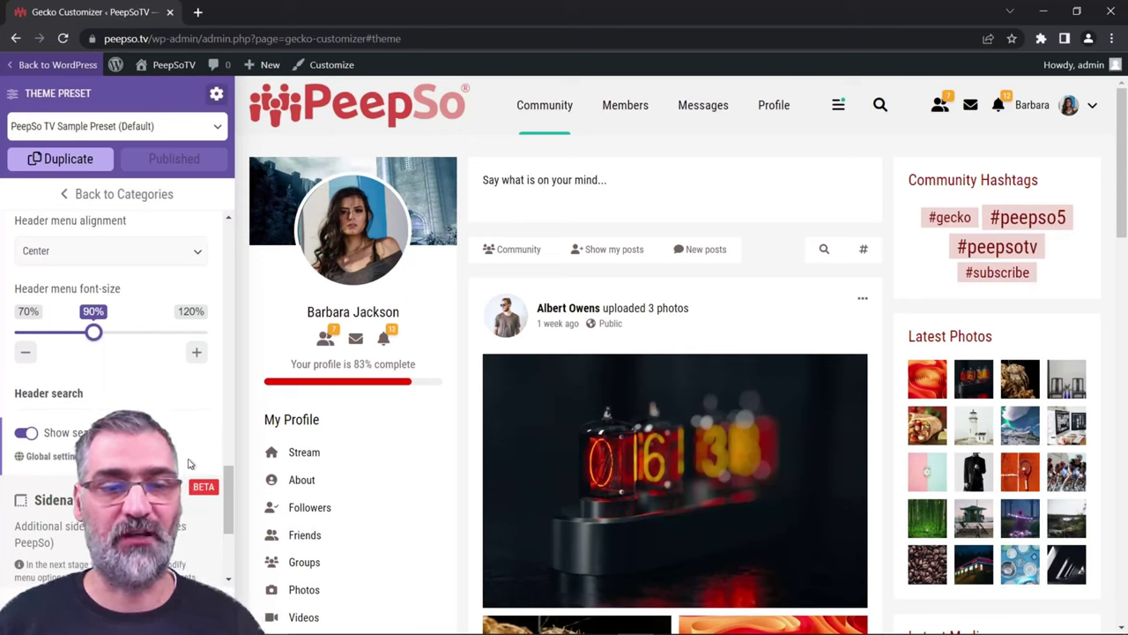
Look over the remaining Theme sections below the header settings, then return to the customizer categories and review the list
scroll(140, 374, down, 2)
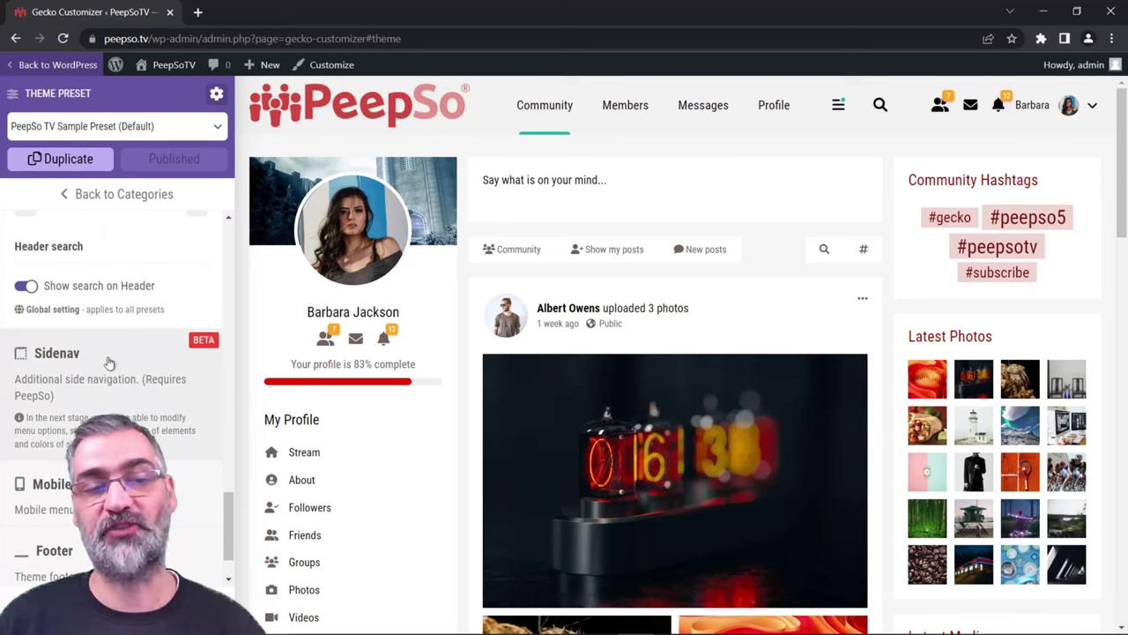
scroll(94, 361, down, 1)
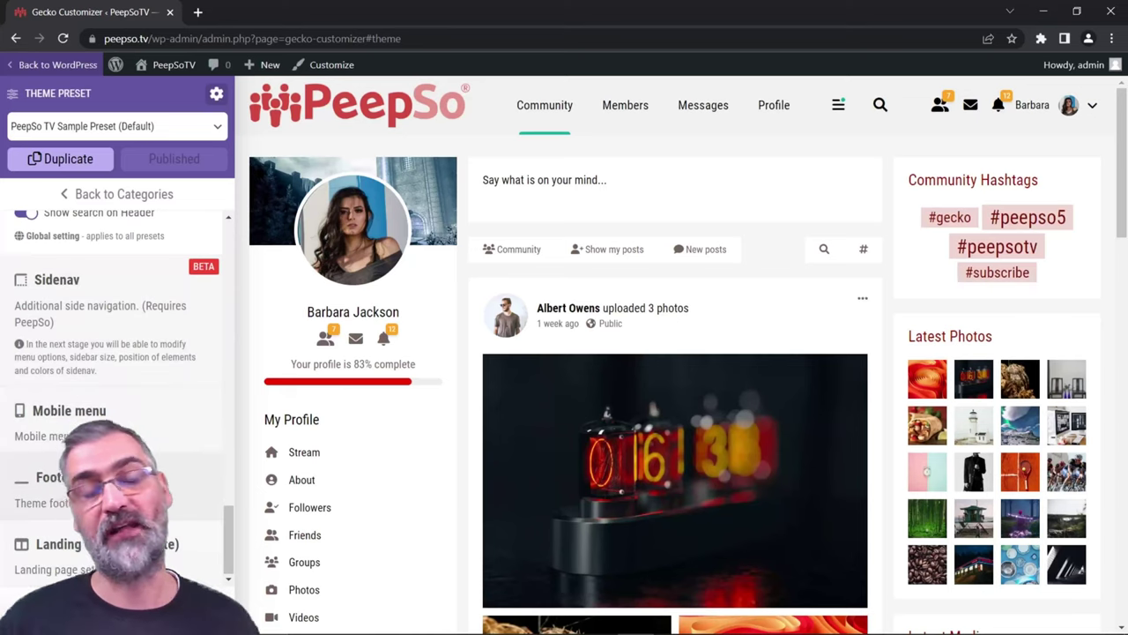
click(64, 197)
scroll(124, 352, down, 1)
scroll(102, 390, down, 1)
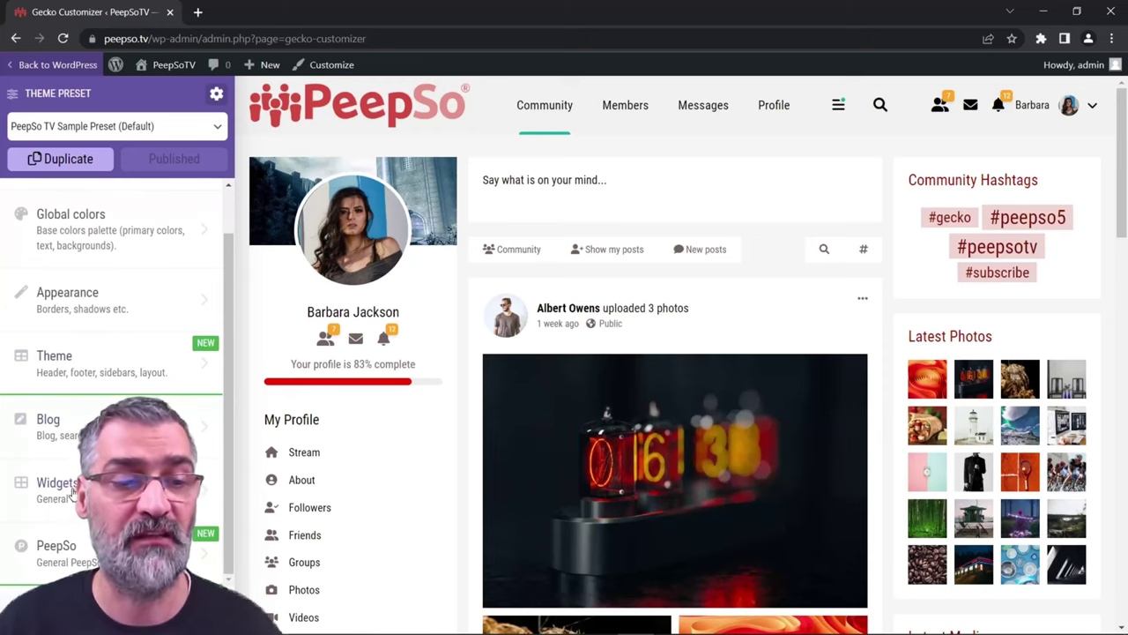
scroll(101, 390, up, 2)
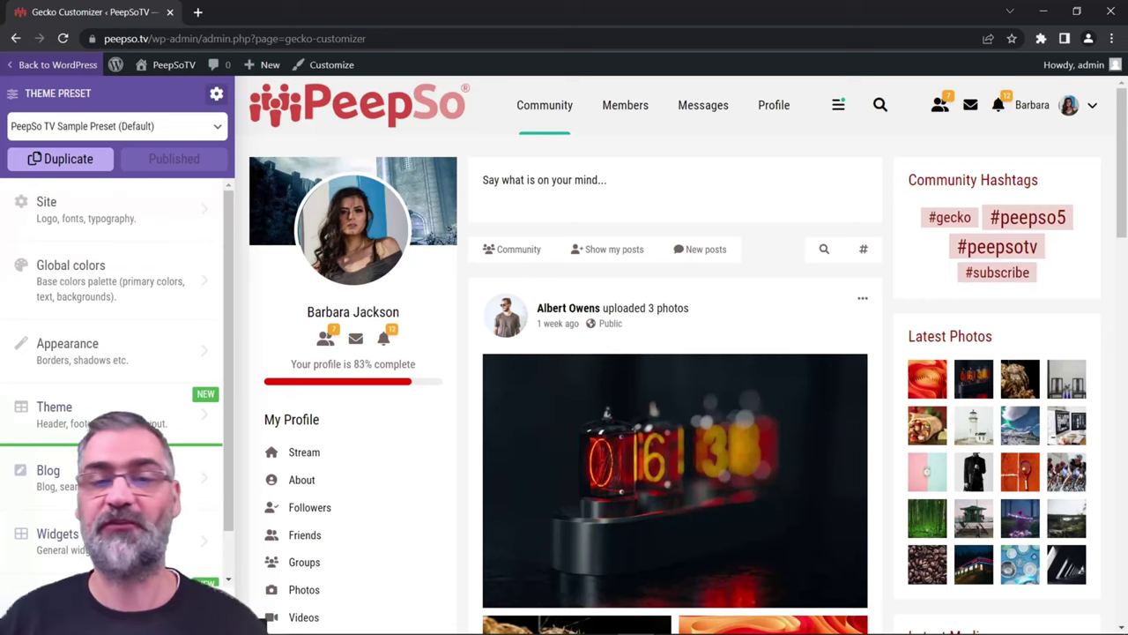